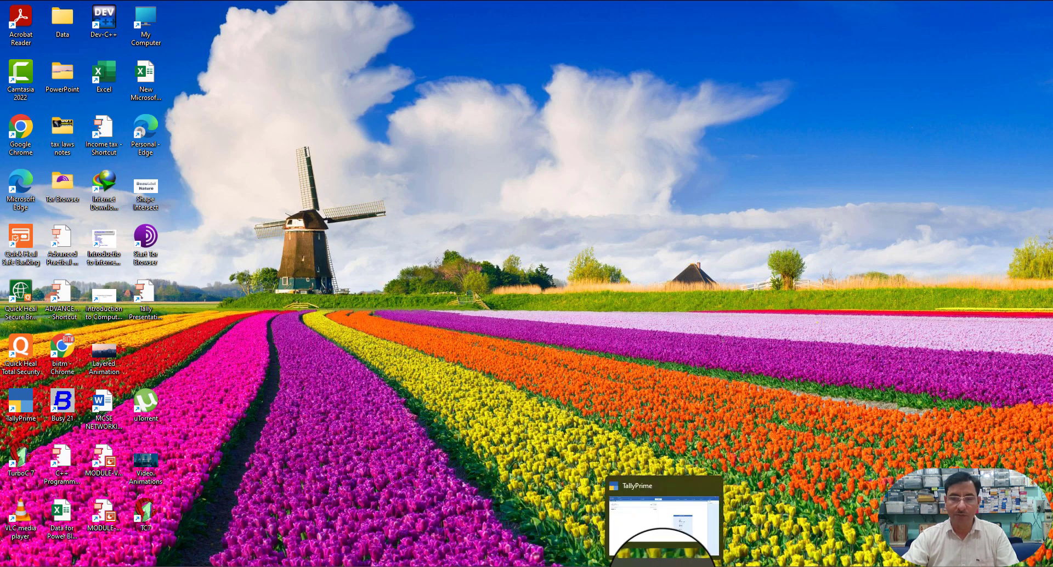
- Bring TallyPrime to full screen from its taskbar preview
{"action": "left_click", "coordinate": [663, 562]}
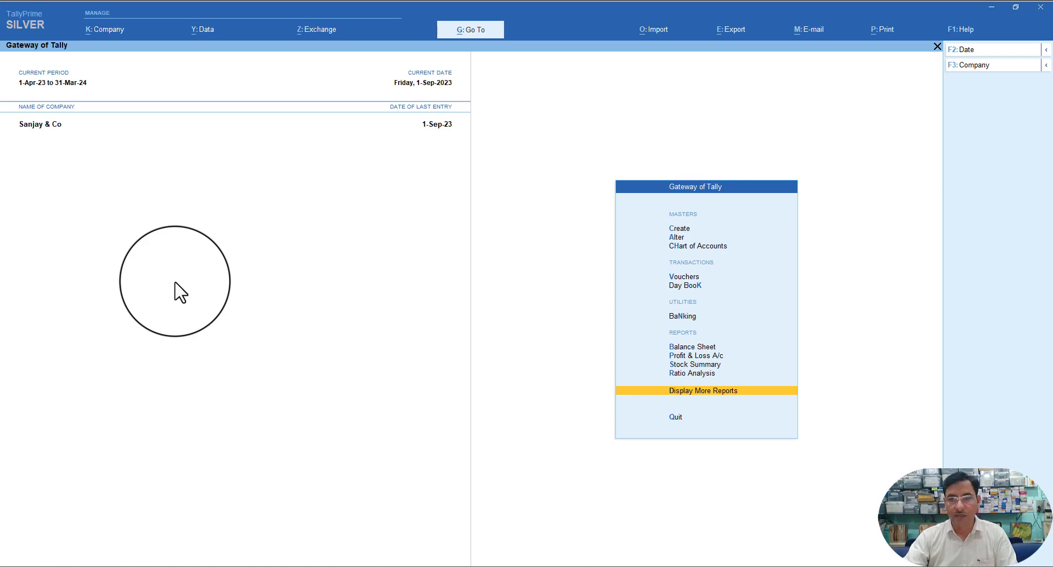
- Choose Create under Masters in the Gateway of Tally
{"action": "left_click", "coordinate": [682, 231]}
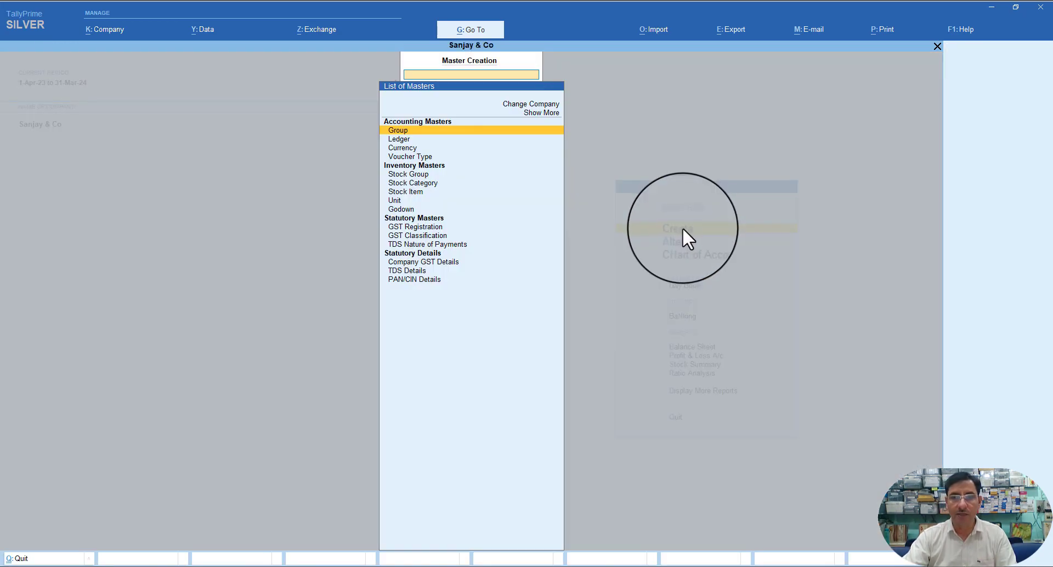
- Start a new ledger named Rajesh Associates, skipping the alias to reach Under
{"action": "left_click", "coordinate": [391, 139]}
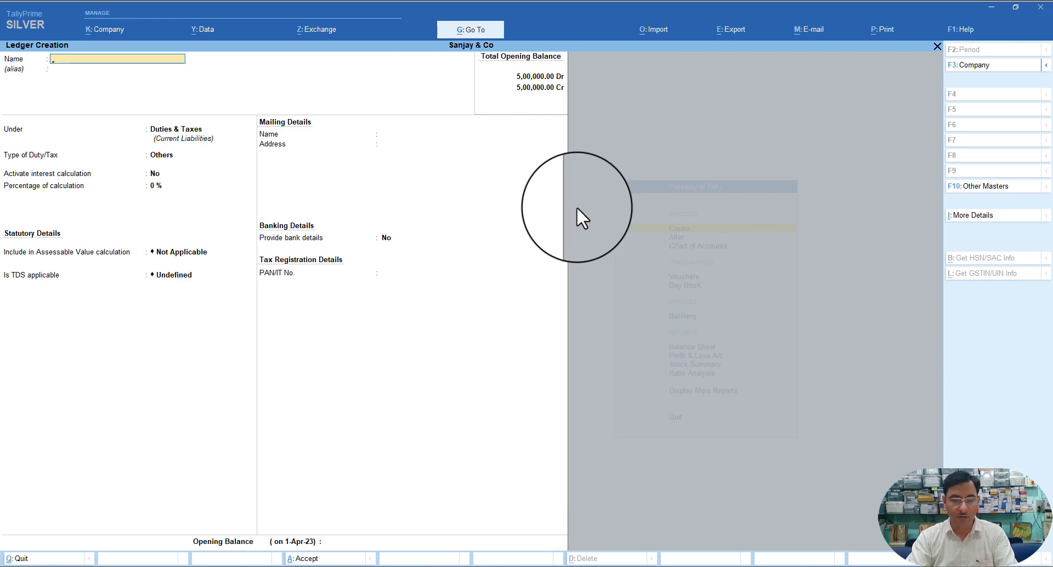
{"action": "type", "text": "Rajes"}
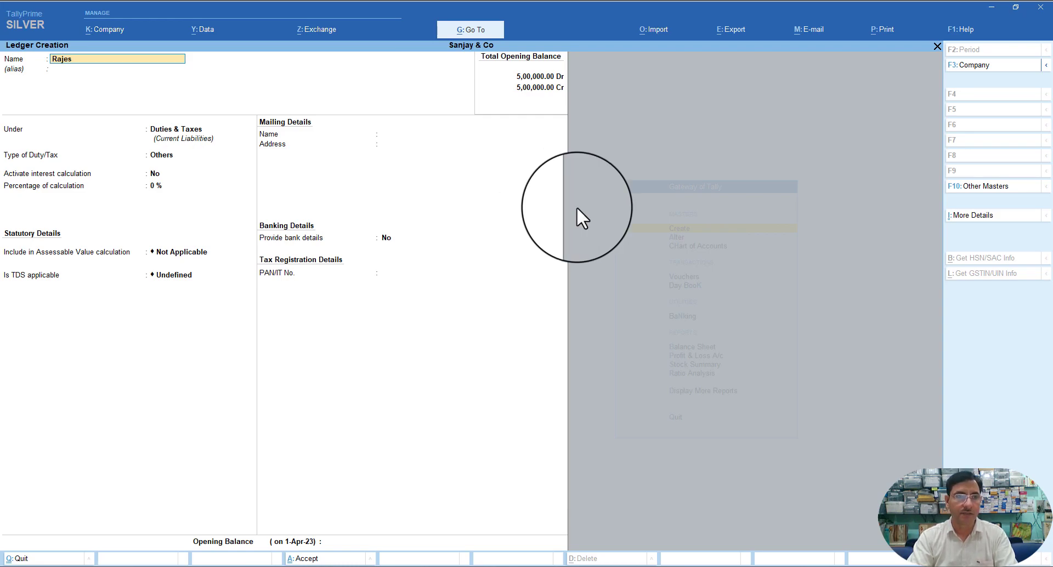
{"action": "type", "text": "h Associates"}
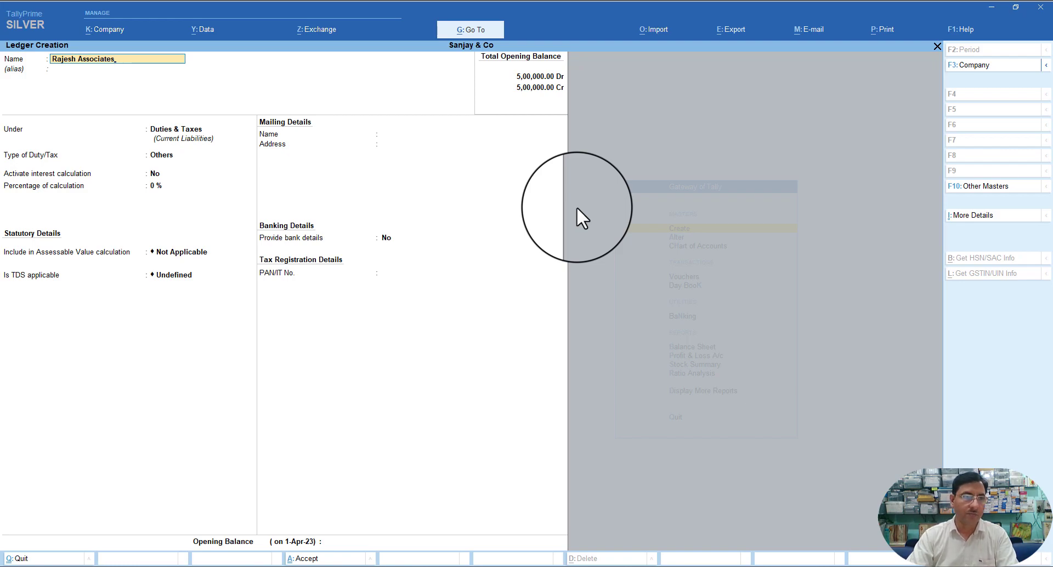
{"action": "key", "text": "Return"}
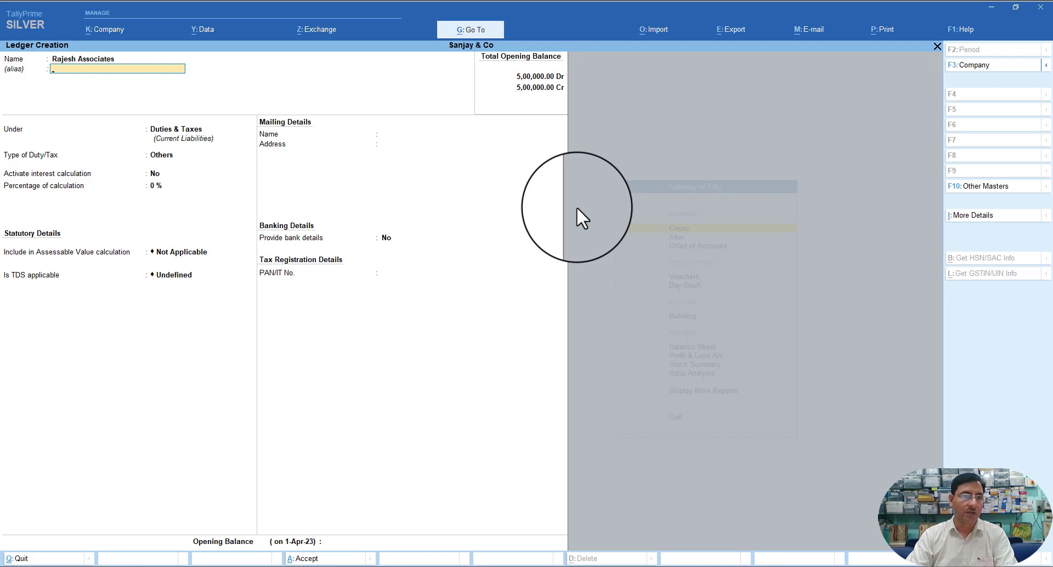
{"action": "key", "text": "Return"}
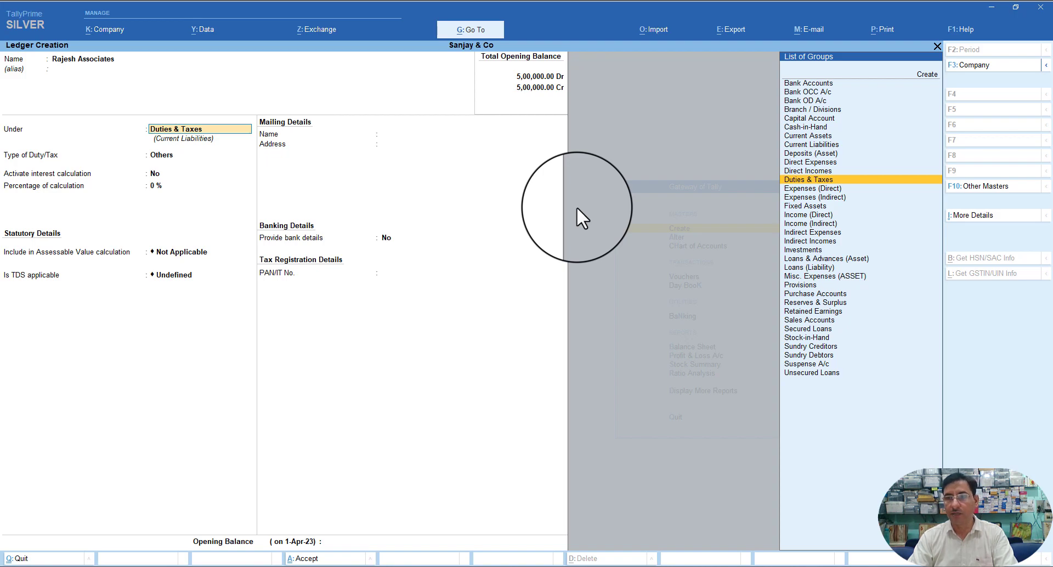
- Place the ledger under Sundry Creditors, TDS deductible as Individual/HUF - Resident, deducted in same voucher
{"action": "type", "text": "S"}
{"action": "key", "text": "Down"}
{"action": "key", "text": "Down"}
{"action": "key", "text": "Down"}
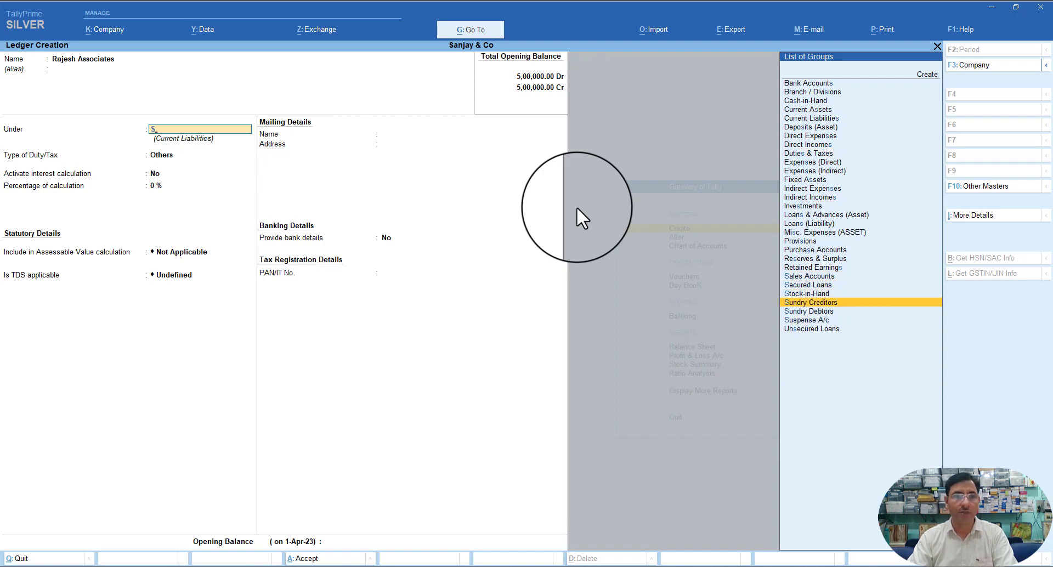
{"action": "key", "text": "Return"}
{"action": "key", "text": "Return"}
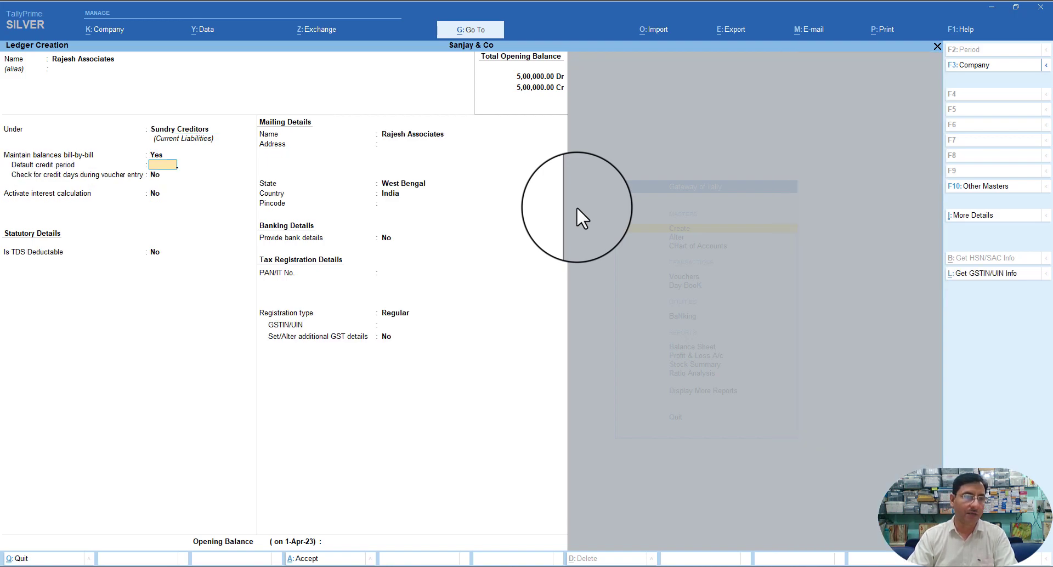
{"action": "key", "text": "Return"}
{"action": "key", "text": "Return"}
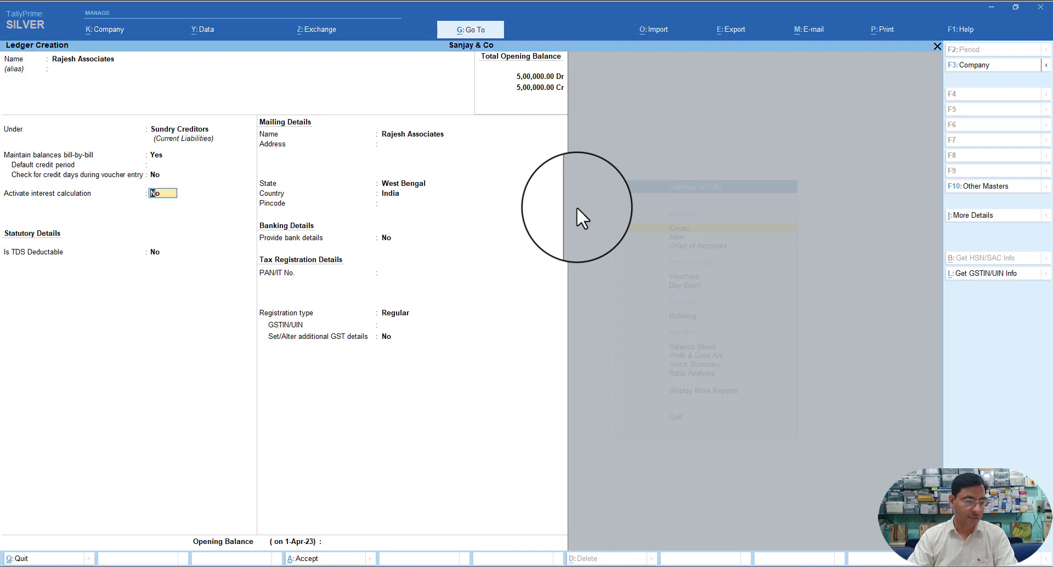
{"action": "key", "text": "Return"}
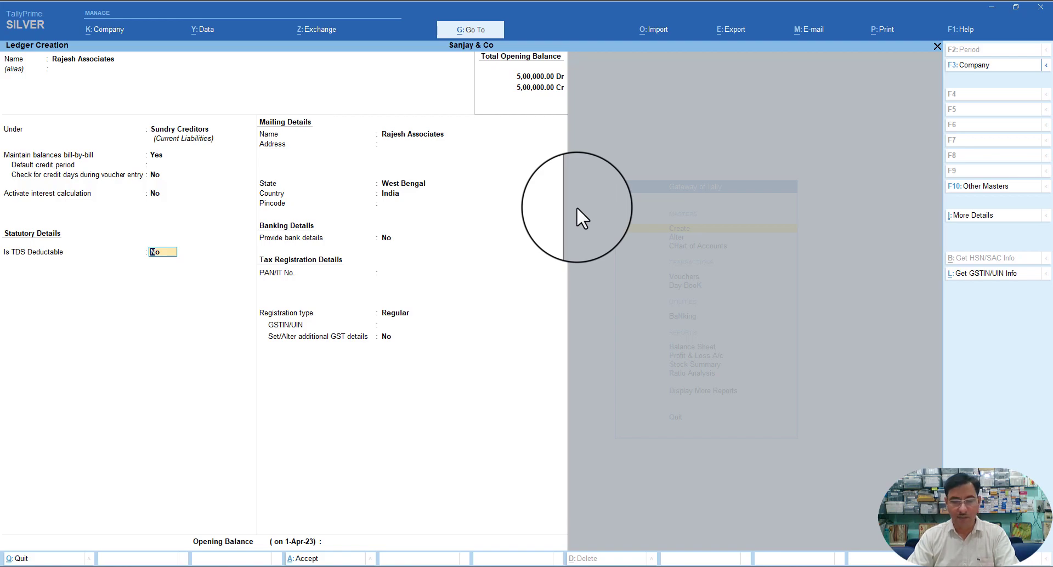
{"action": "key", "text": "y"}
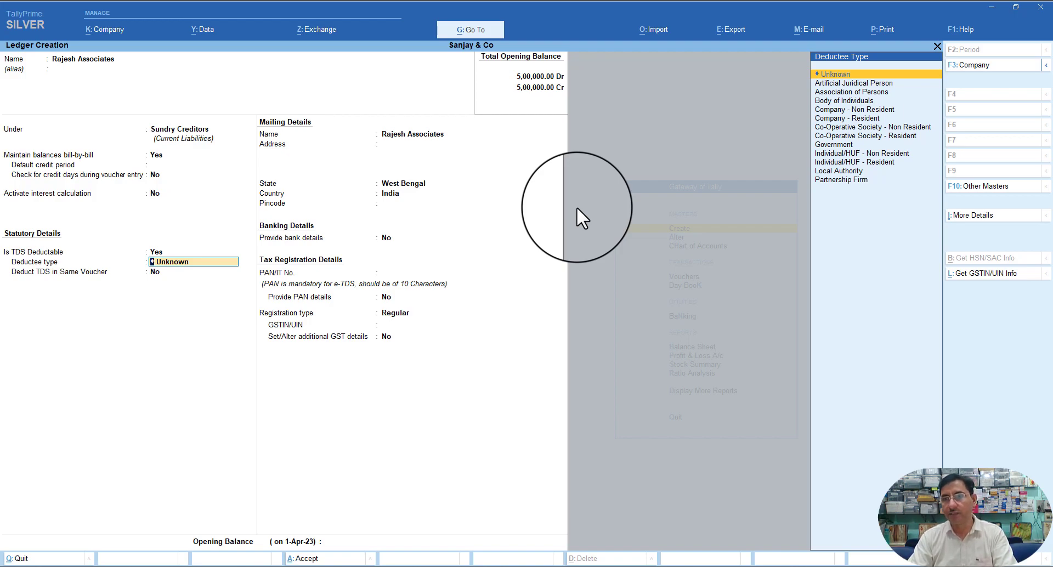
{"action": "key", "text": "Down"}
{"action": "key", "text": "Down"}
{"action": "key", "text": "Down"}
{"action": "key", "text": "Down"}
{"action": "key", "text": "Down"}
{"action": "key", "text": "Down"}
{"action": "key", "text": "Down"}
{"action": "key", "text": "Down"}
{"action": "key", "text": "Down"}
{"action": "key", "text": "Down"}
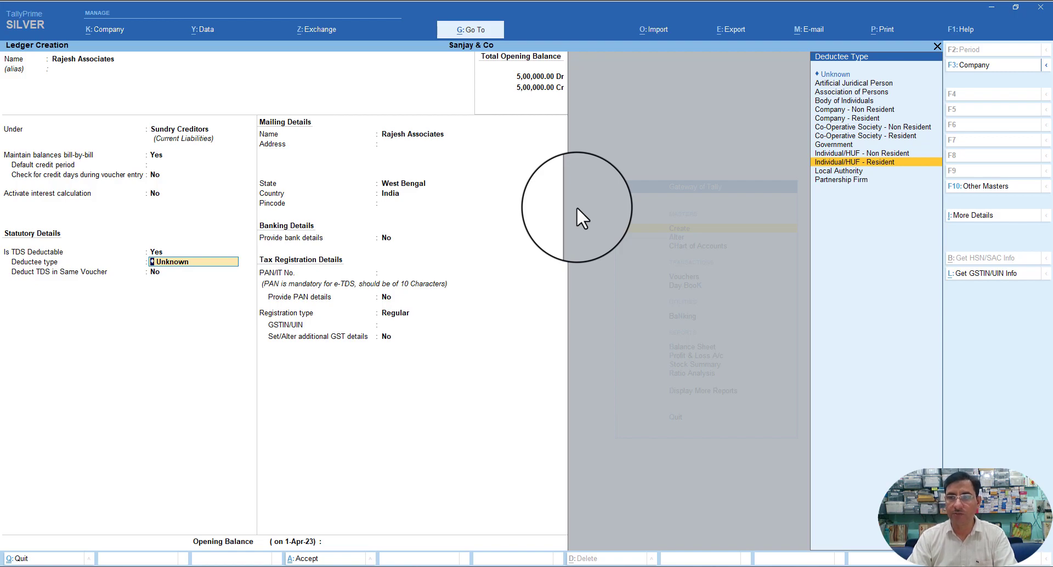
{"action": "key", "text": "Return"}
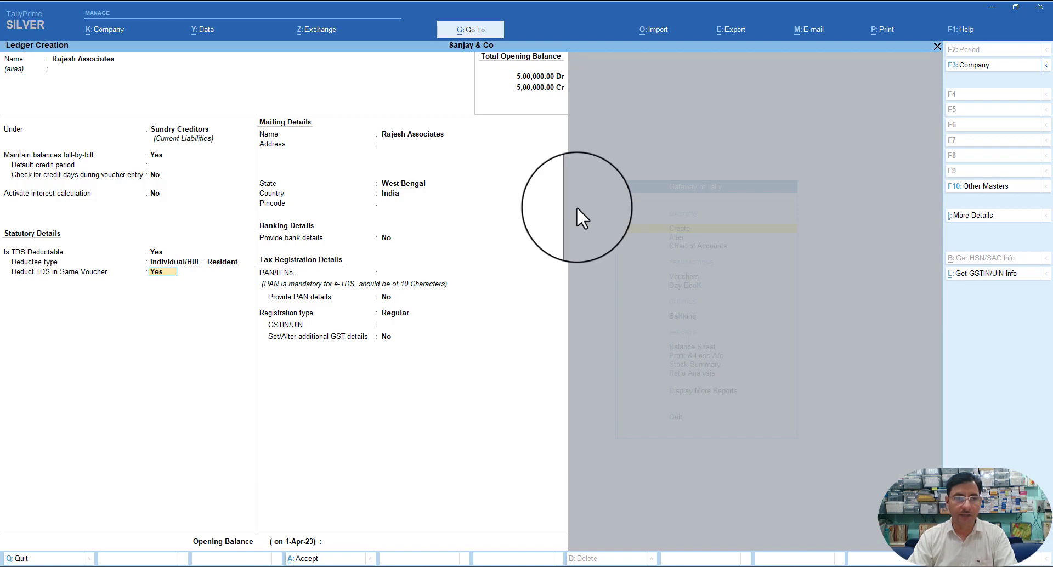
{"action": "key", "text": "Return"}
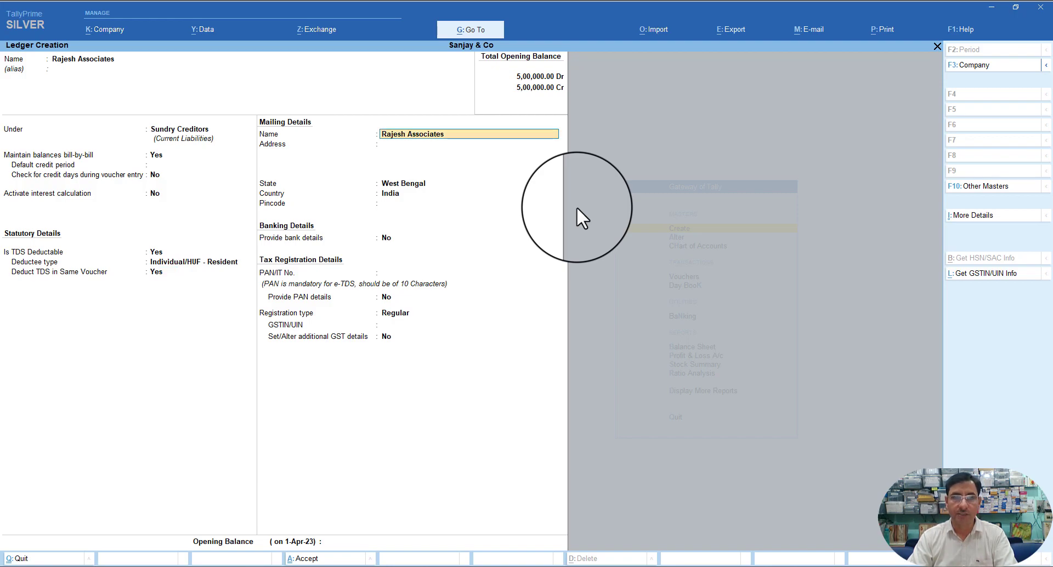
- Accept mailing details with state West Bengal, country India and the pincode, leaving bank details off
{"action": "key", "text": "Return"}
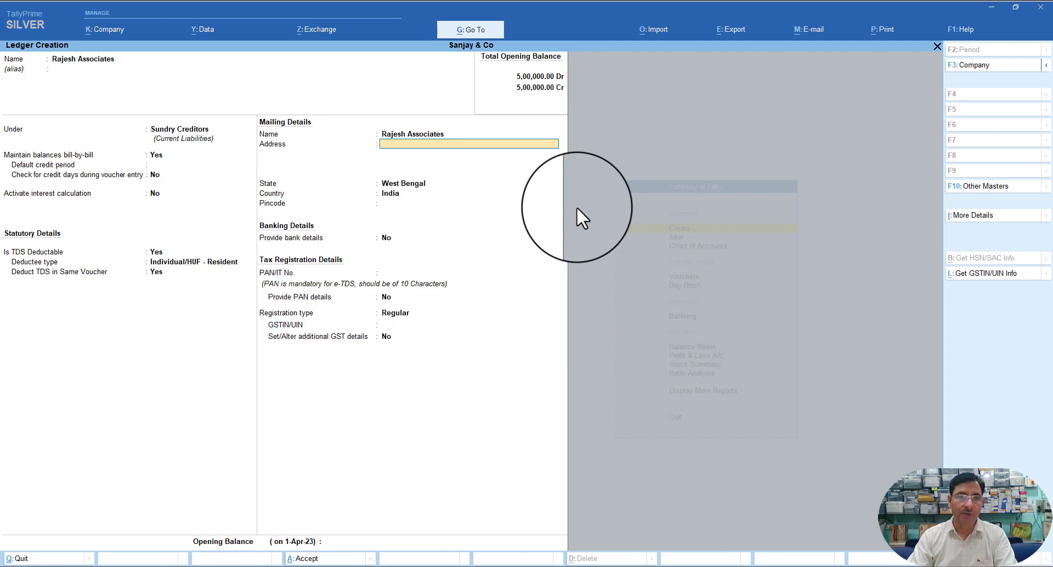
{"action": "key", "text": "Return"}
{"action": "key", "text": "Return"}
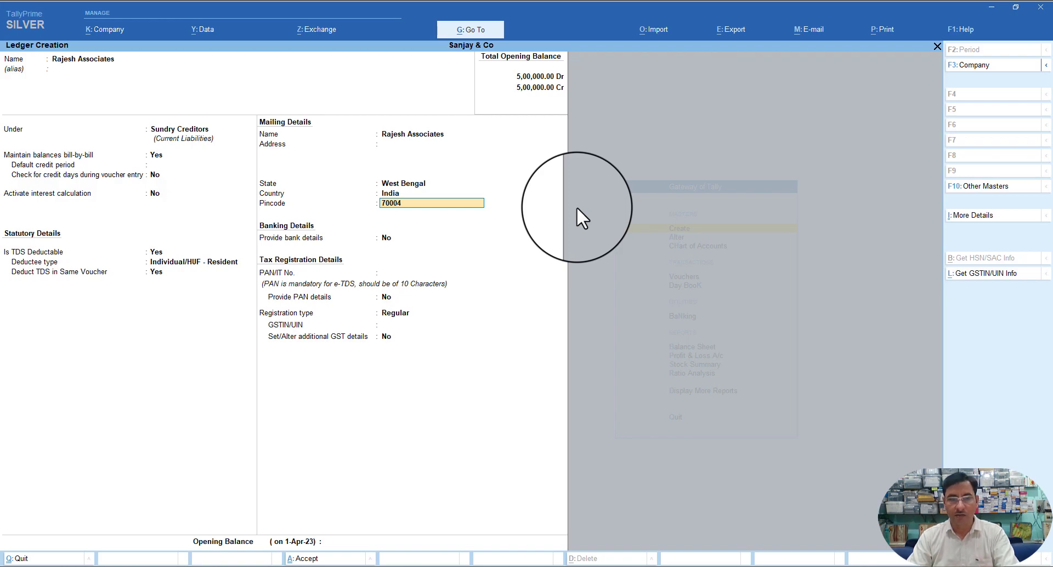
{"action": "key", "text": "Return"}
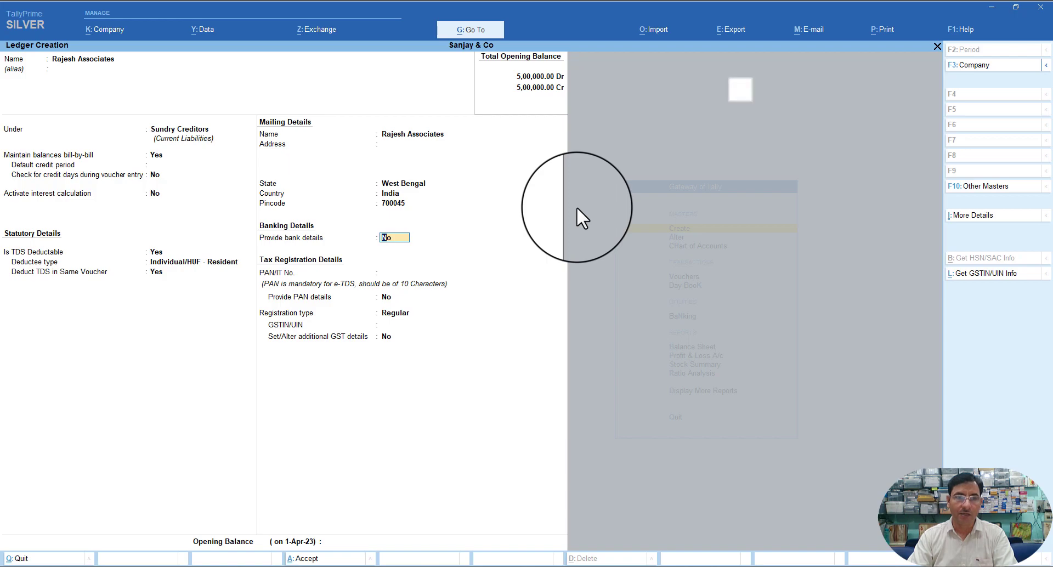
{"action": "key", "text": "Return"}
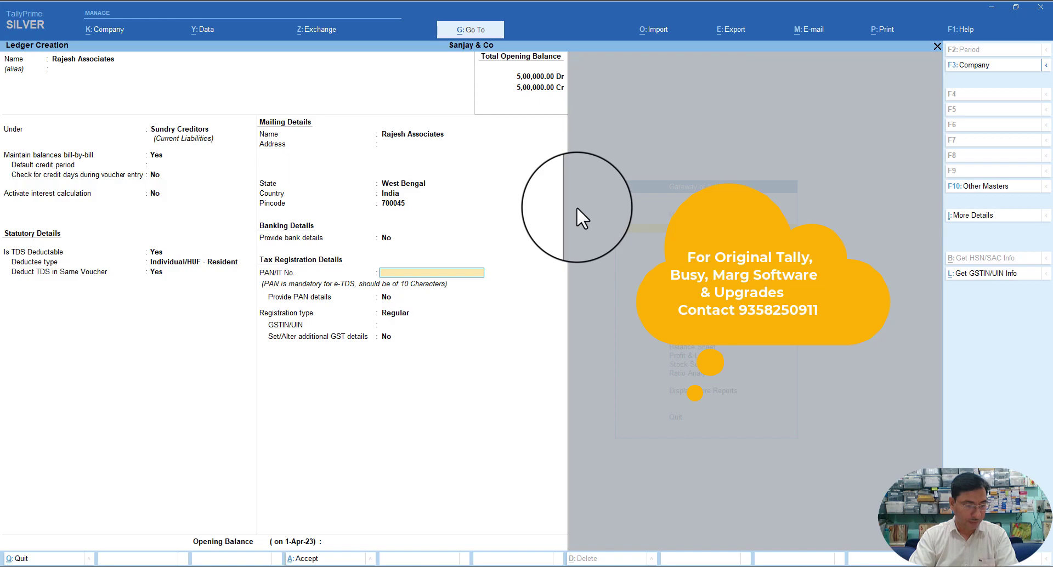
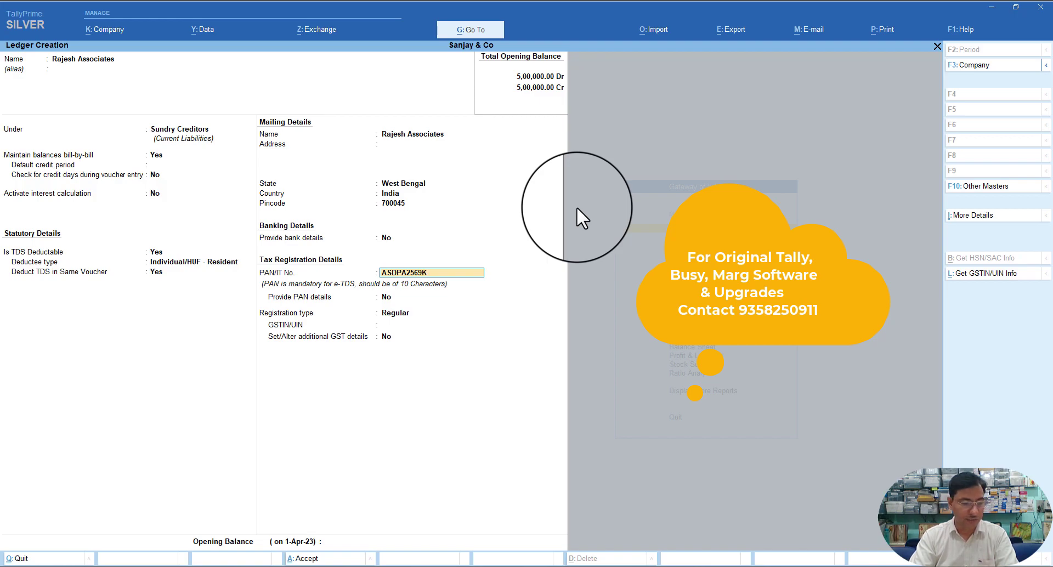
- Enter the party's PAN and accept PAN details effective 1-4-2023 under the name Rajesh Associates
{"action": "key", "text": "Return"}
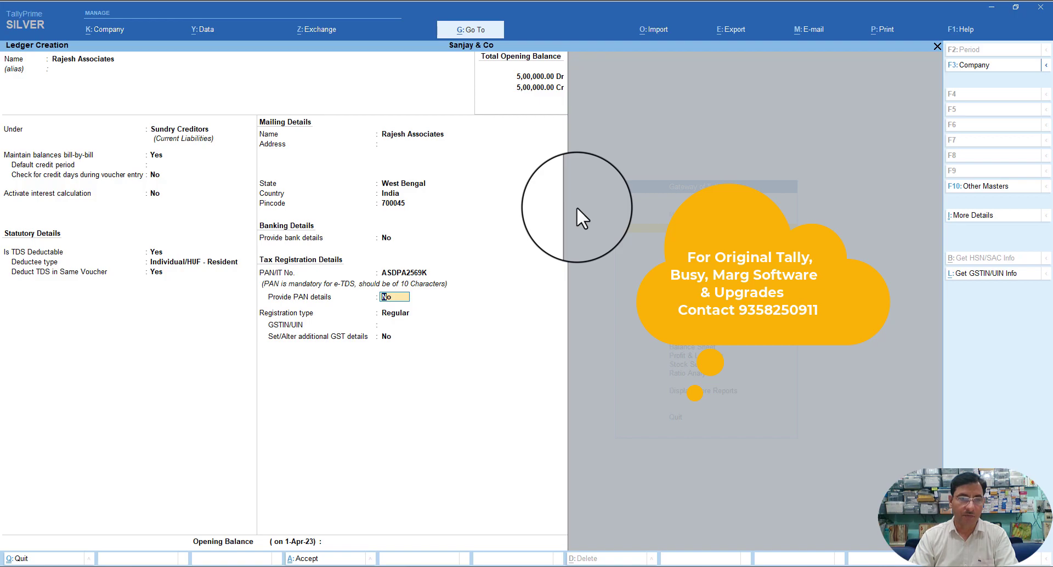
{"action": "key", "text": "y"}
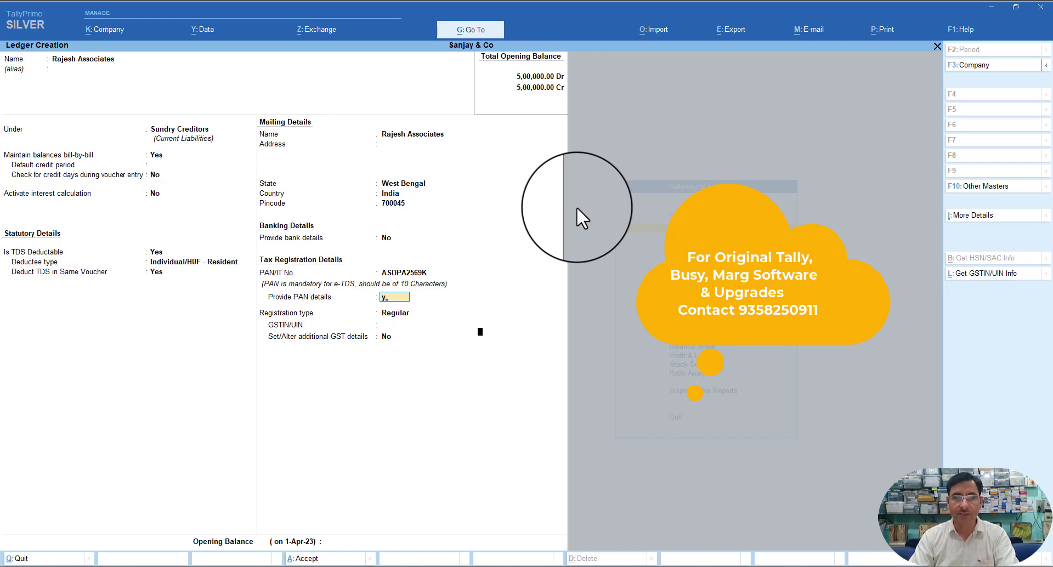
{"action": "key", "text": "Return"}
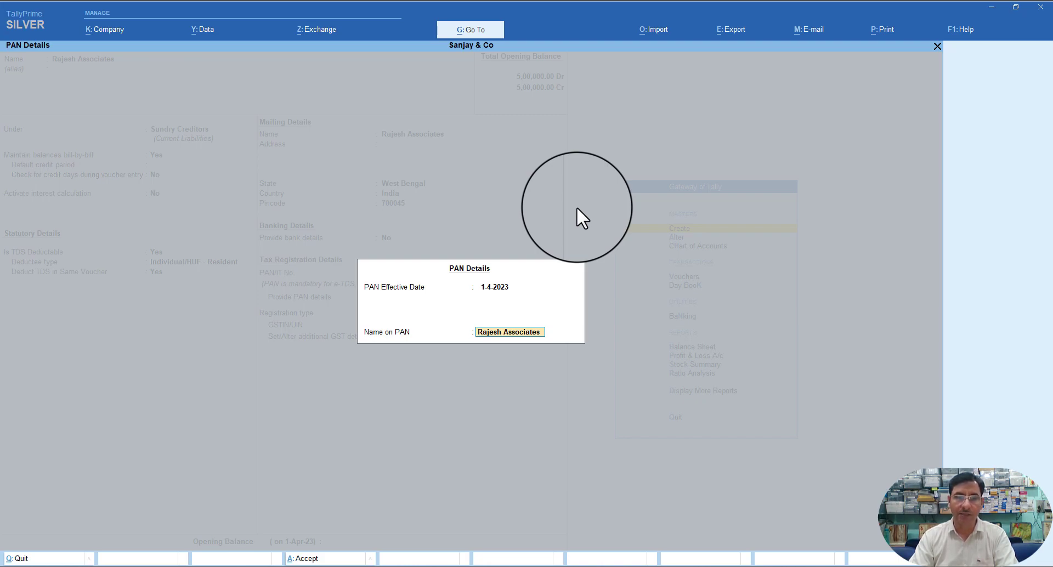
{"action": "key", "text": "Return"}
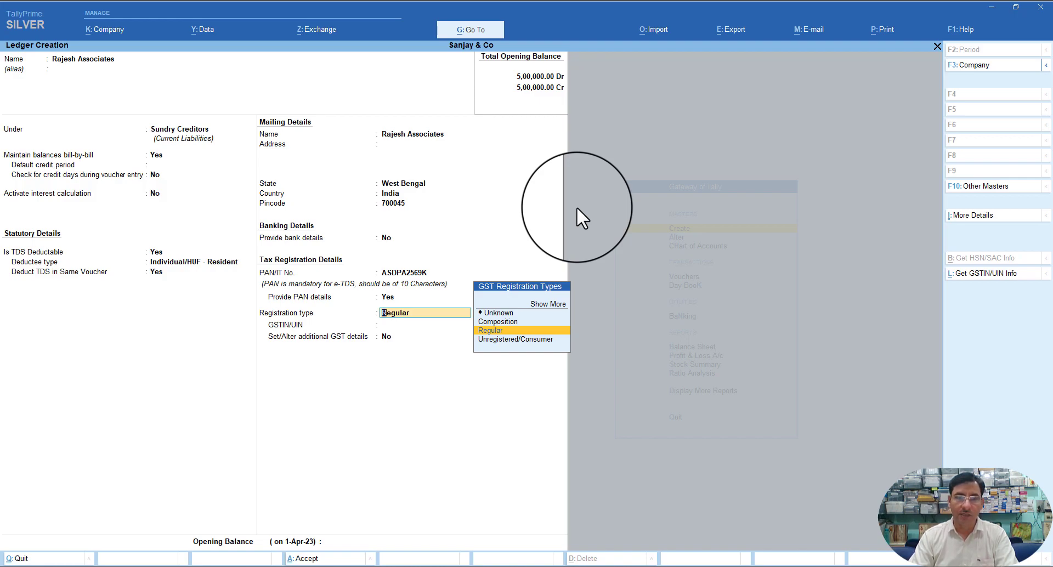
- Set GST registration type to Unknown with no GSTIN and save the ledger without opening balance
{"action": "key", "text": "Up"}
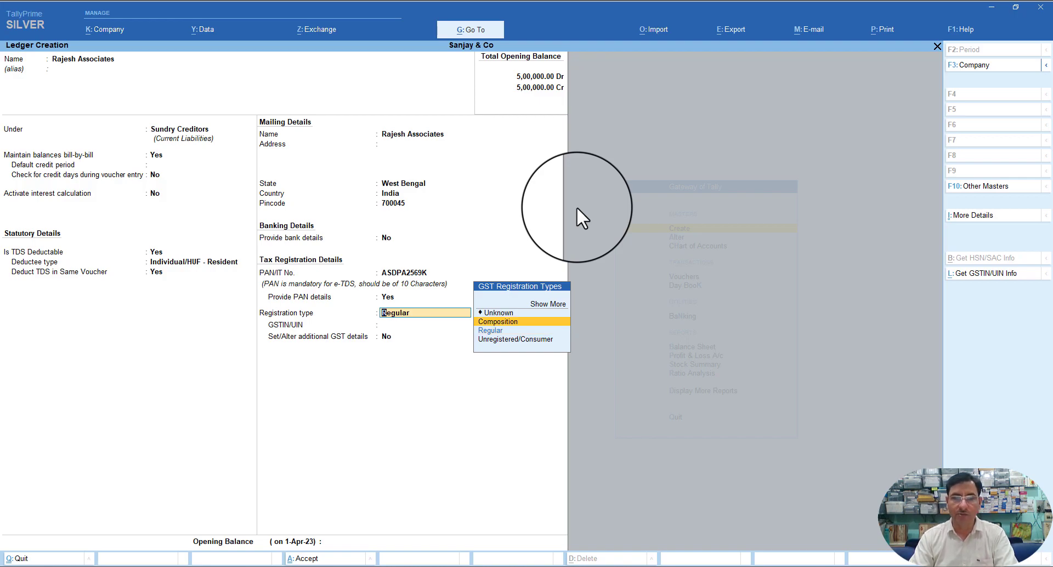
{"action": "key", "text": "Up"}
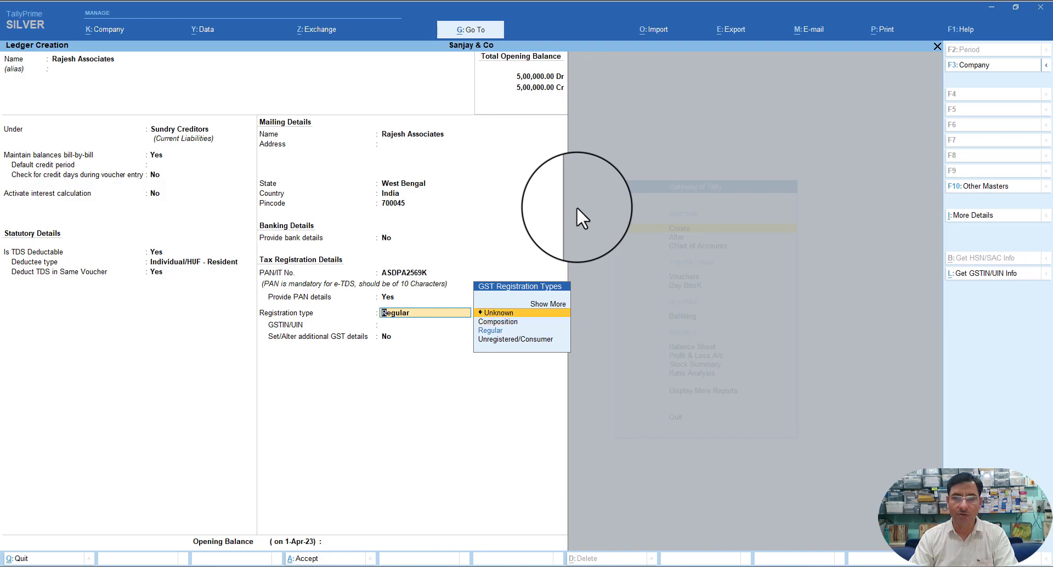
{"action": "key", "text": "Return"}
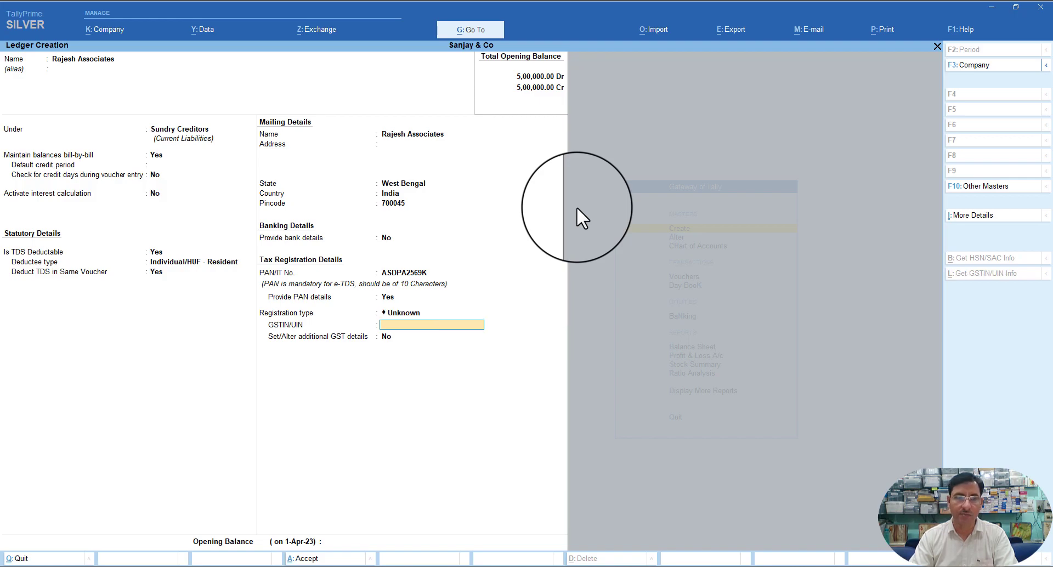
{"action": "key", "text": "Return"}
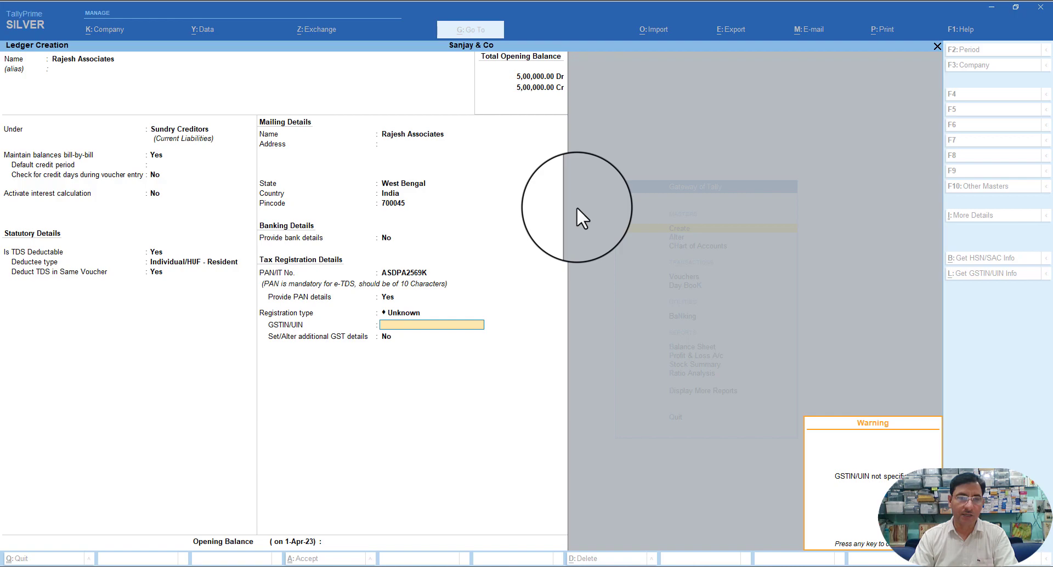
{"action": "key", "text": "Return"}
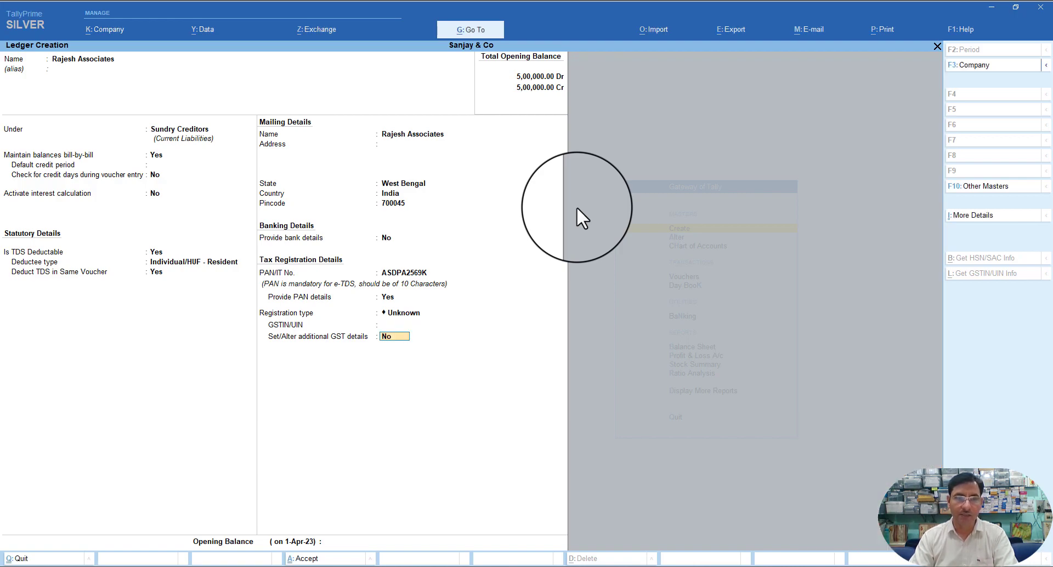
{"action": "key", "text": "Return"}
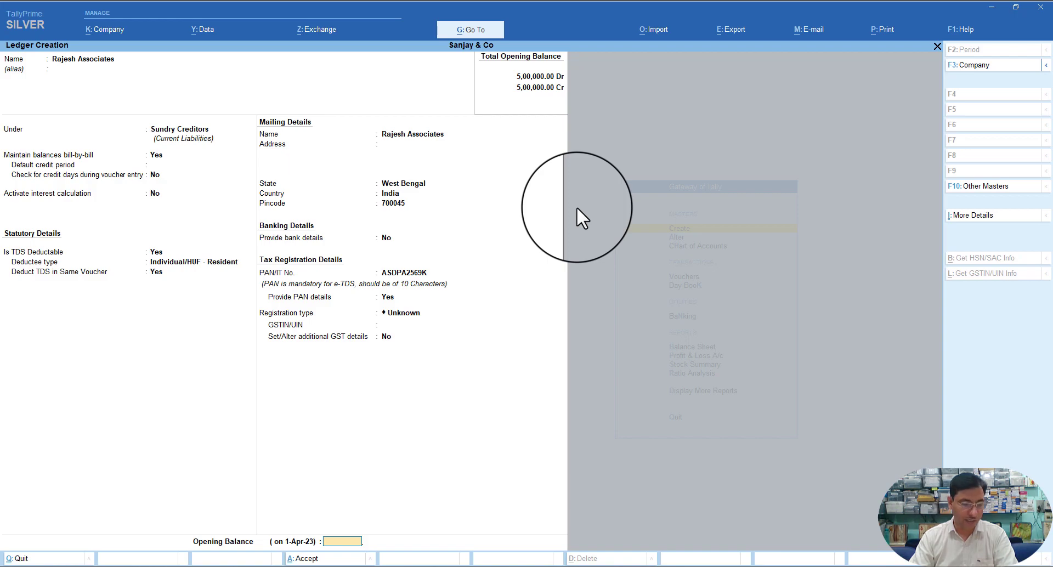
{"action": "key", "text": "Return"}
{"action": "key", "text": "Return"}
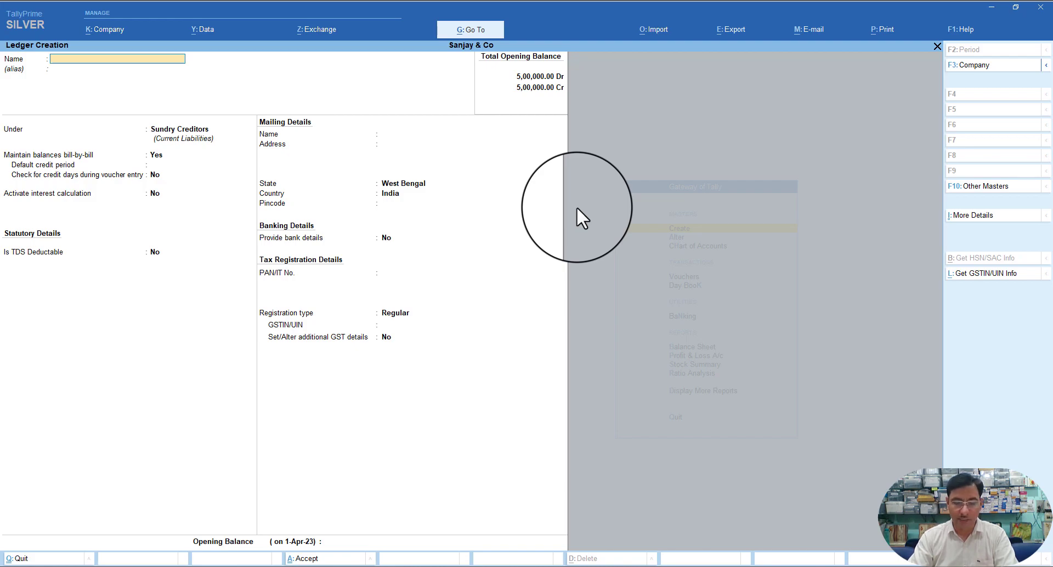
- Name the new ledger Commission Or Brokerage and place it under Indirect Expenses
{"action": "type", "text": "Comm"}
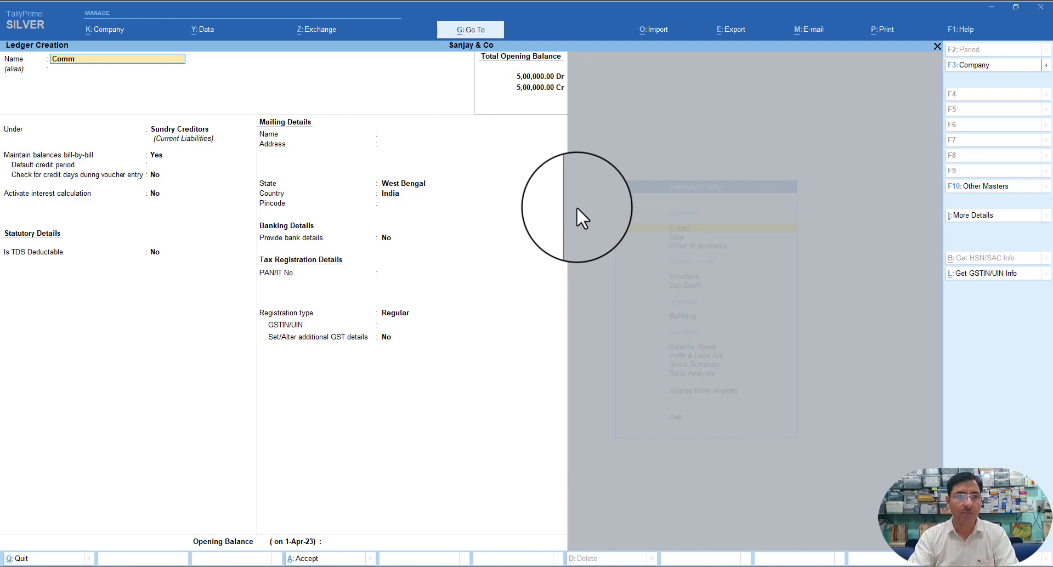
{"action": "type", "text": "ission"}
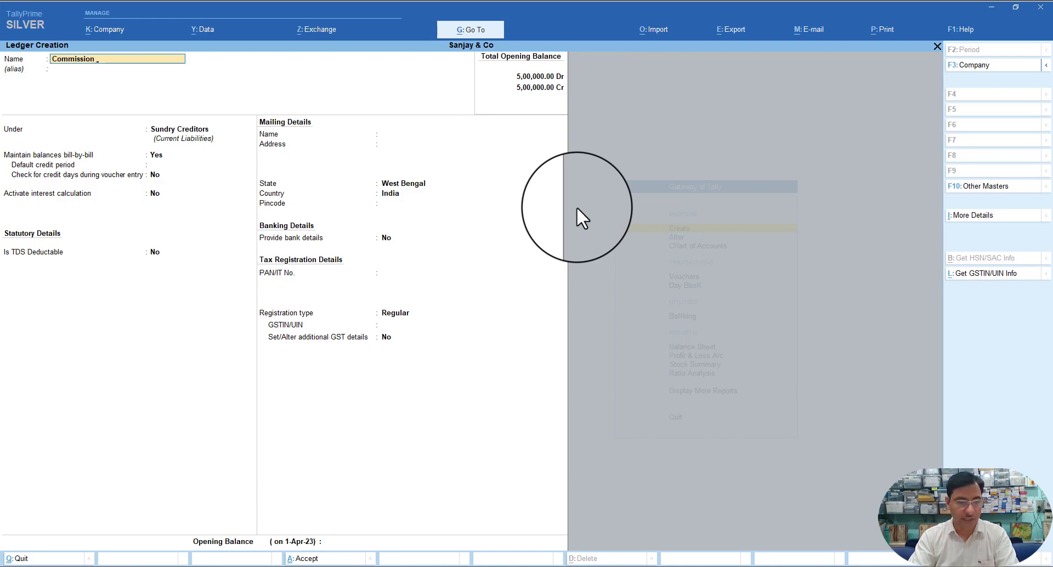
{"action": "type", "text": " Or B"}
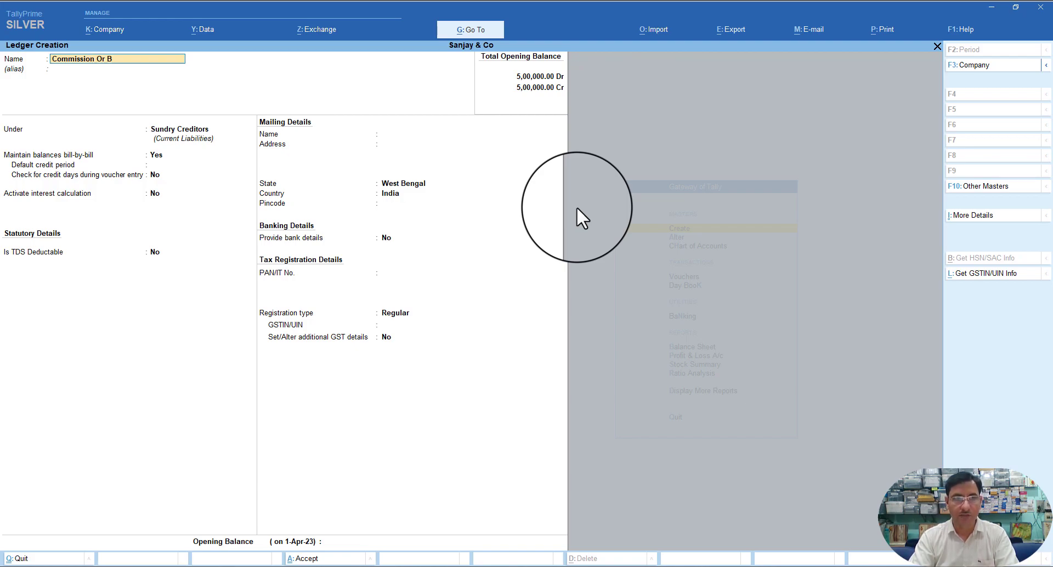
{"action": "type", "text": "rokerage"}
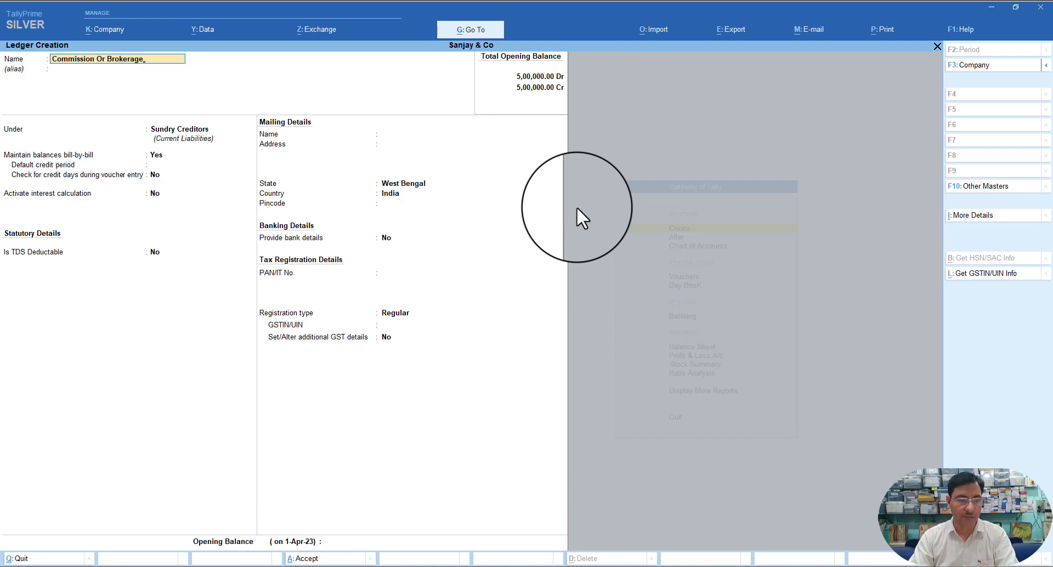
{"action": "key", "text": "Return"}
{"action": "key", "text": "Return"}
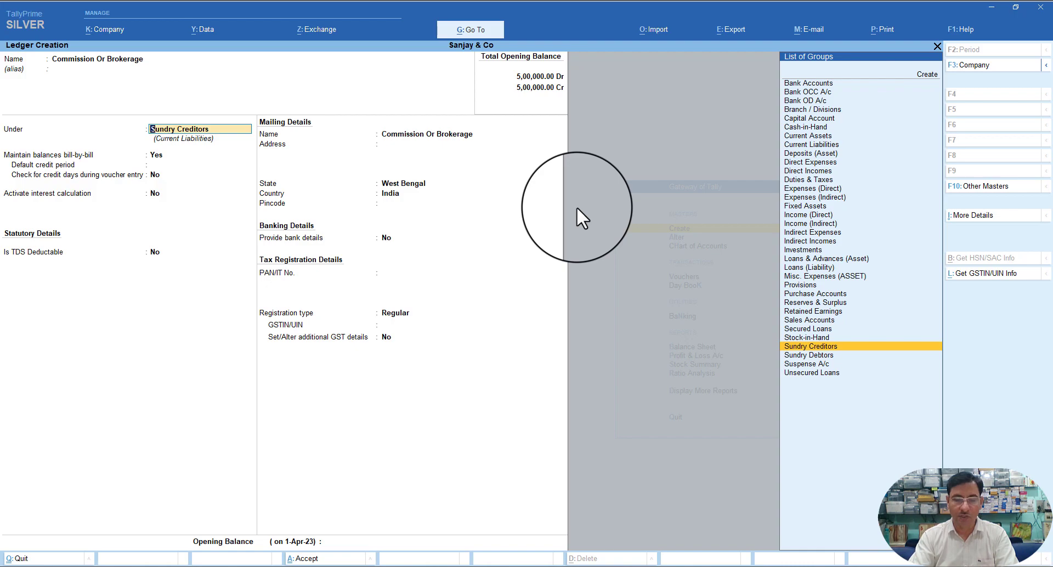
{"action": "type", "text": "i"}
{"action": "key", "text": "Down"}
{"action": "key", "text": "Down"}
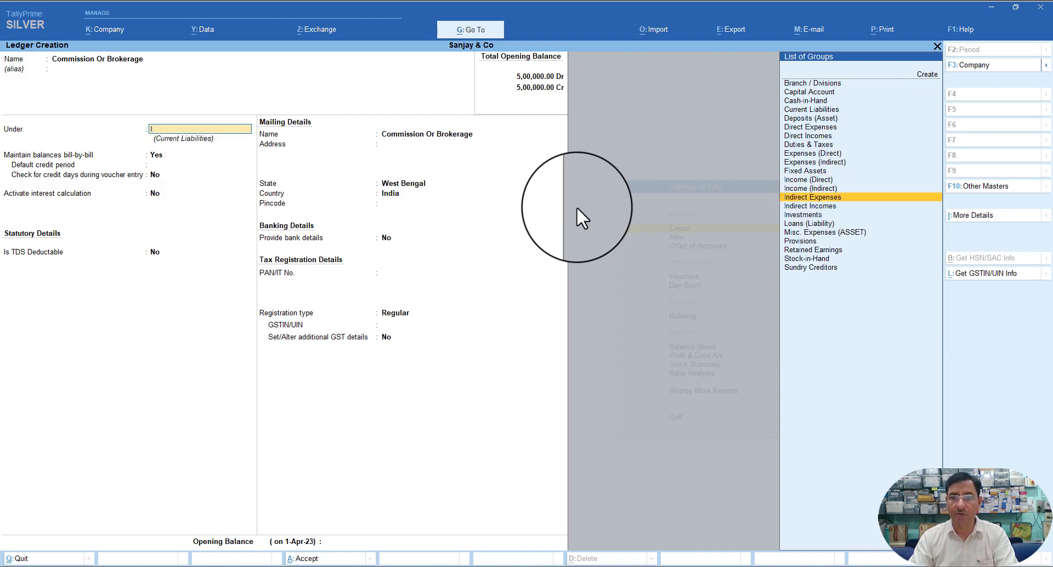
{"action": "key", "text": "Return"}
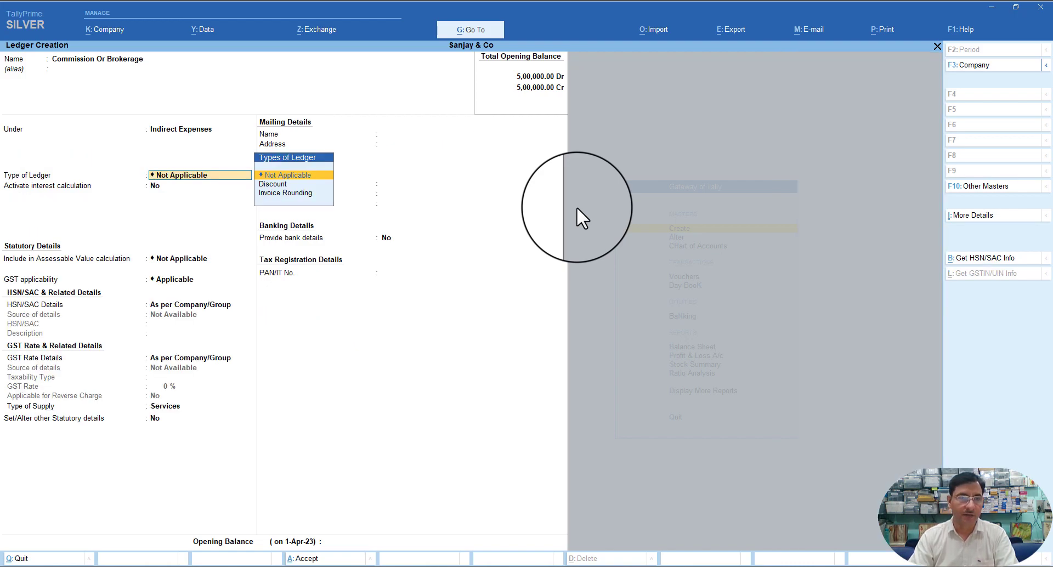
- Set GST applicability to Not Applicable and enable other statutory details for TDS
{"action": "key", "text": "Return"}
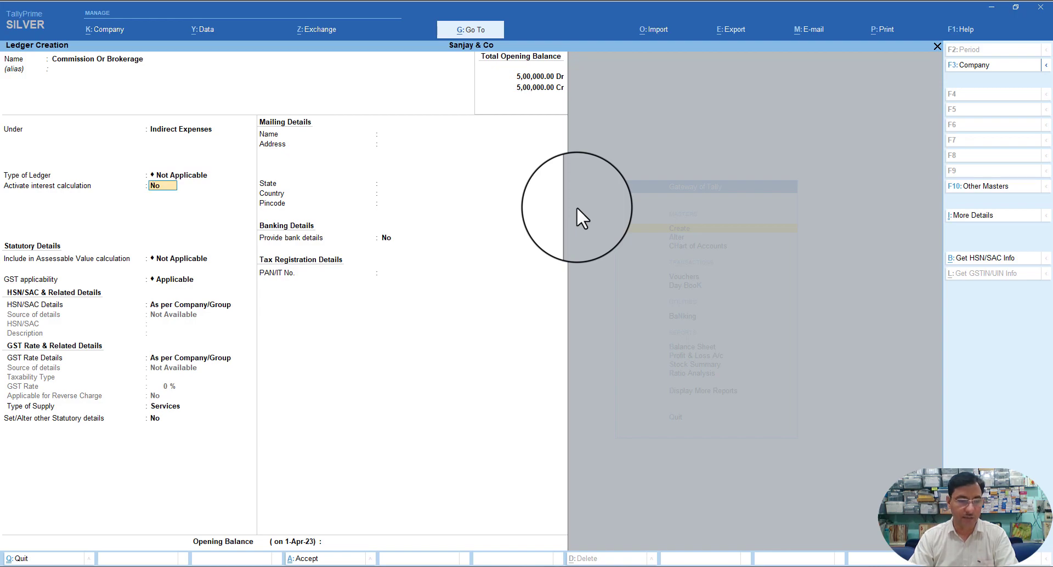
{"action": "key", "text": "Return"}
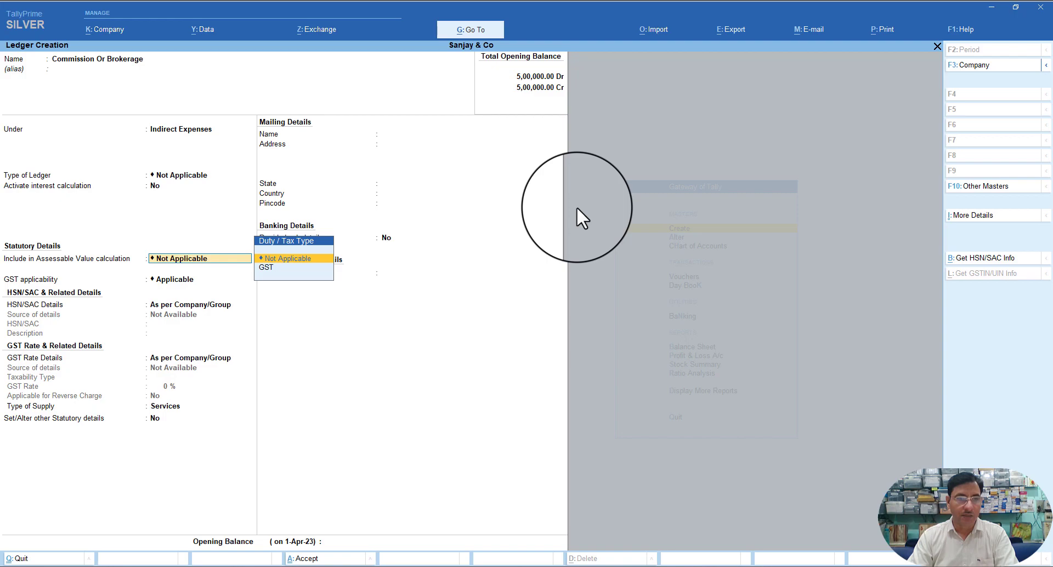
{"action": "key", "text": "Return"}
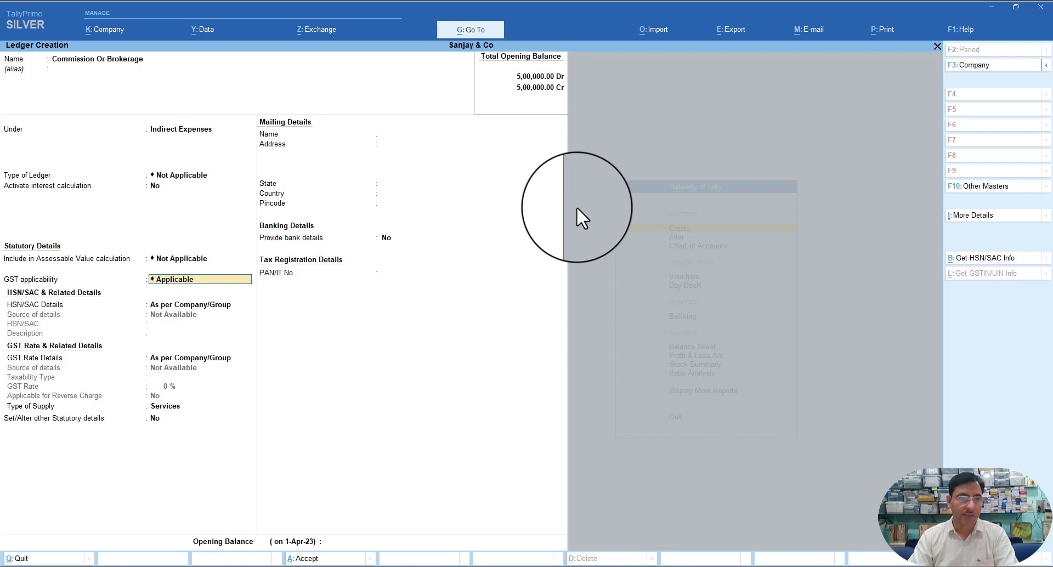
{"action": "key", "text": "Return"}
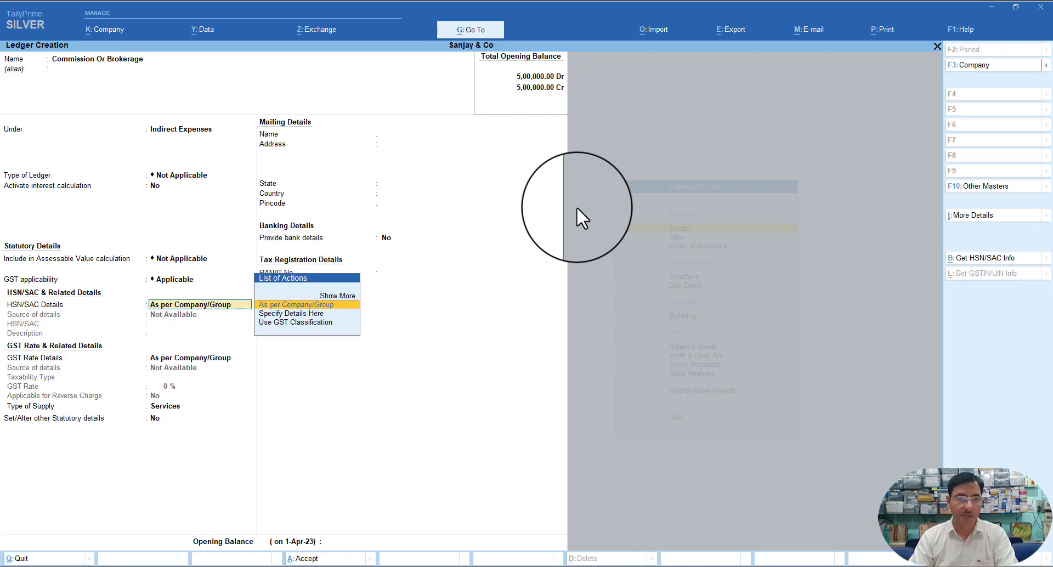
{"action": "key", "text": "BackSpace"}
{"action": "key", "text": "Down"}
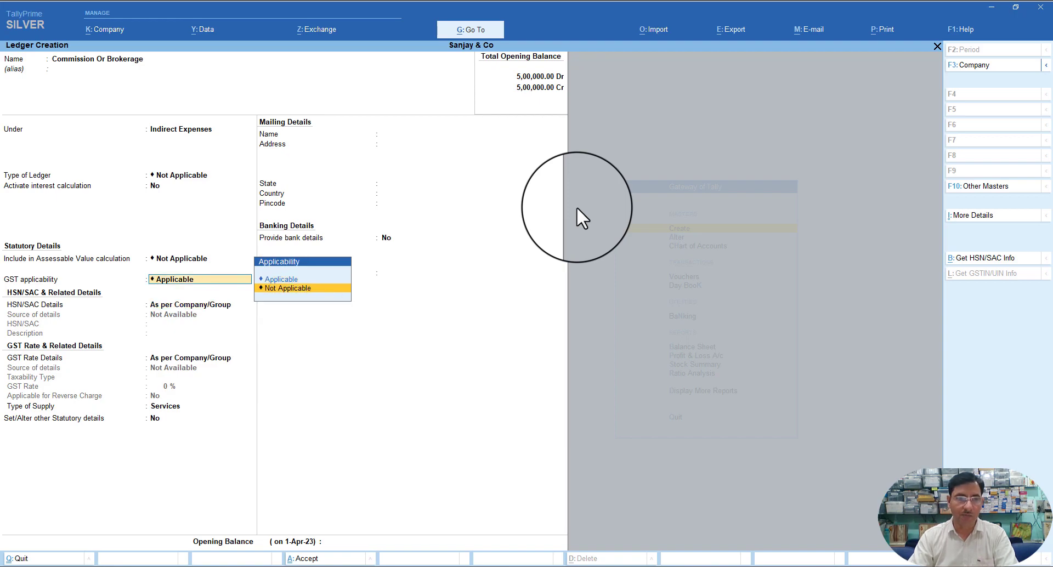
{"action": "key", "text": "Return"}
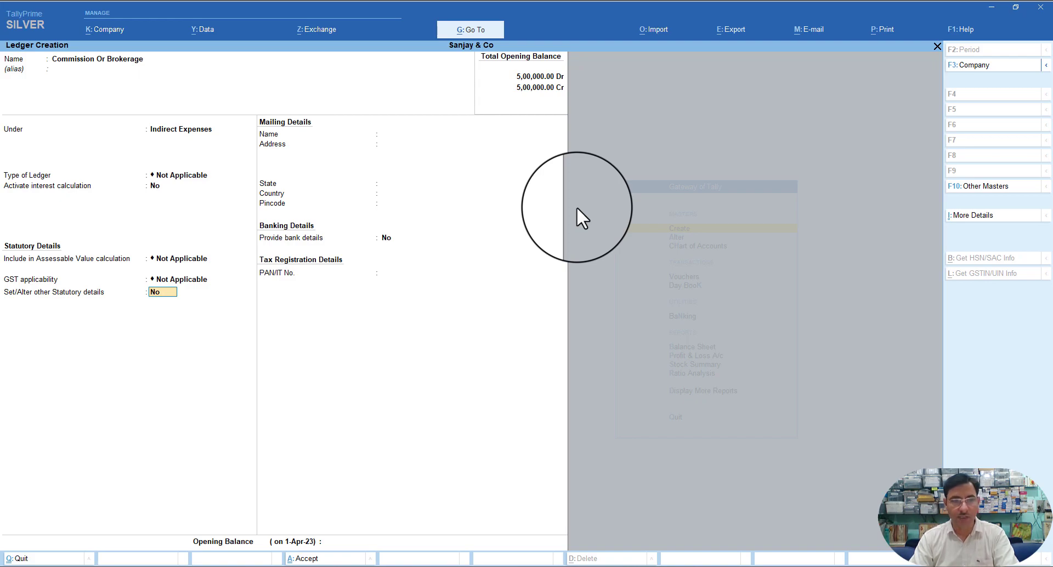
{"action": "type", "text": "y"}
{"action": "key", "text": "Return"}
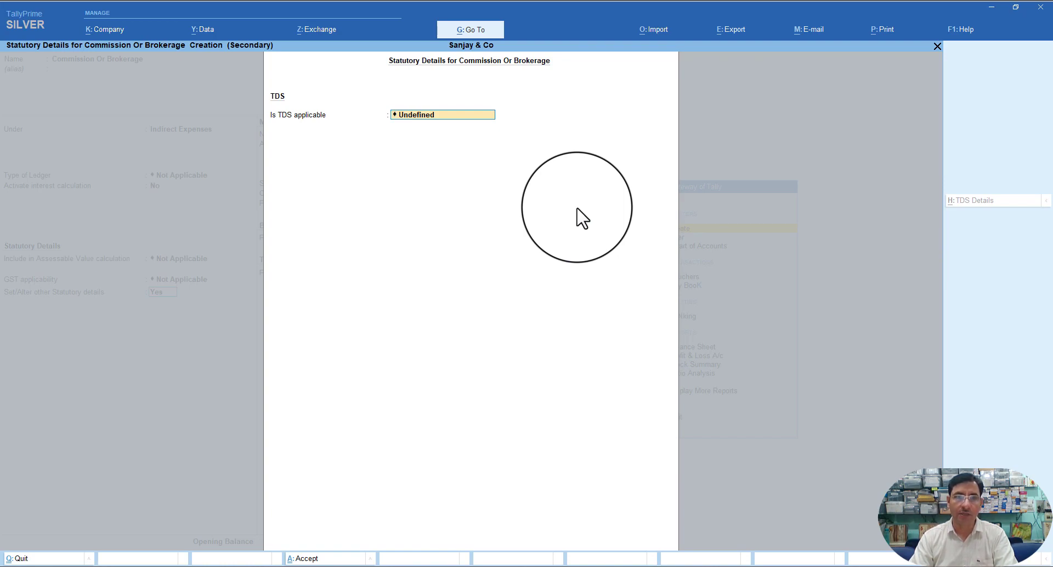
- Make TDS applicable and create a new nature of payment named Commission Or Brokerage
{"action": "key", "text": "BackSpace"}
{"action": "key", "text": "Down"}
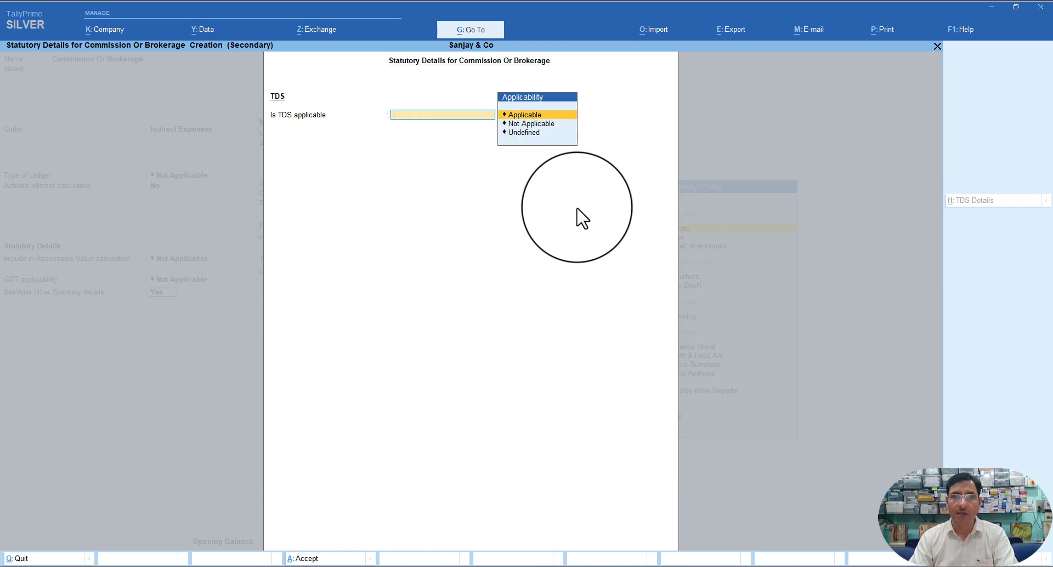
{"action": "key", "text": "Return"}
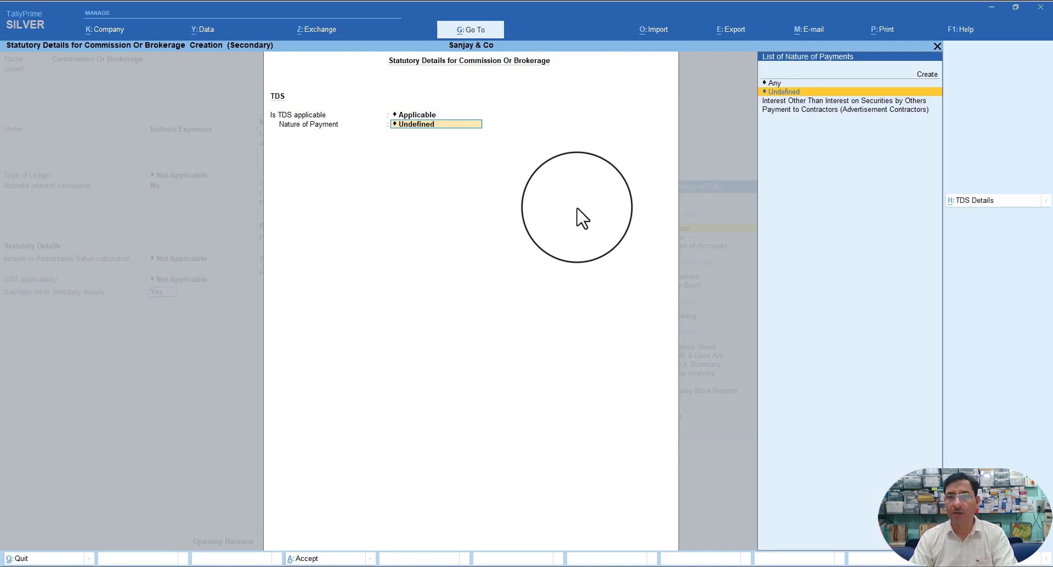
{"action": "key", "text": "Up"}
{"action": "key", "text": "Up"}
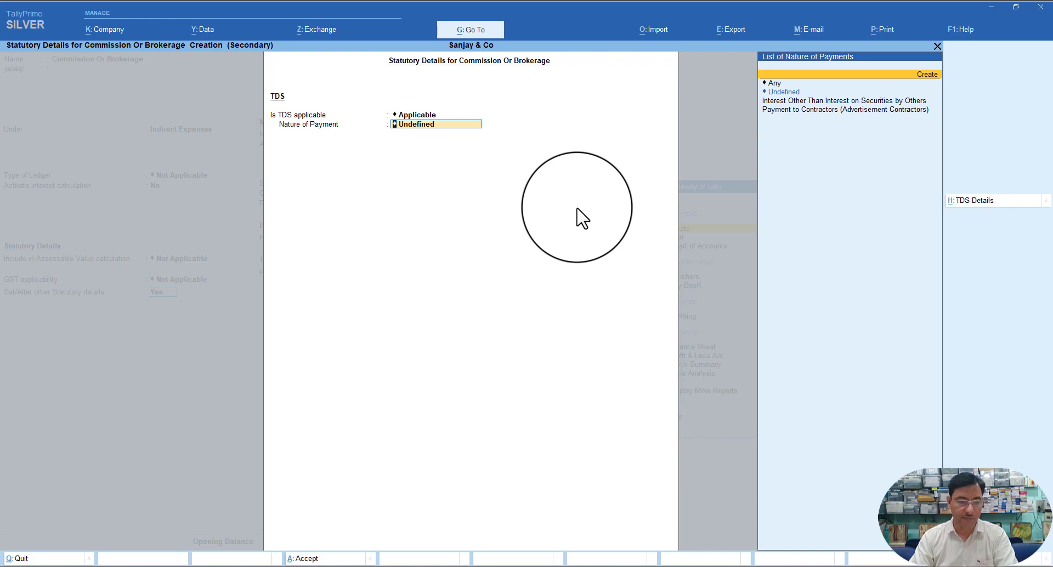
{"action": "key", "text": "Return"}
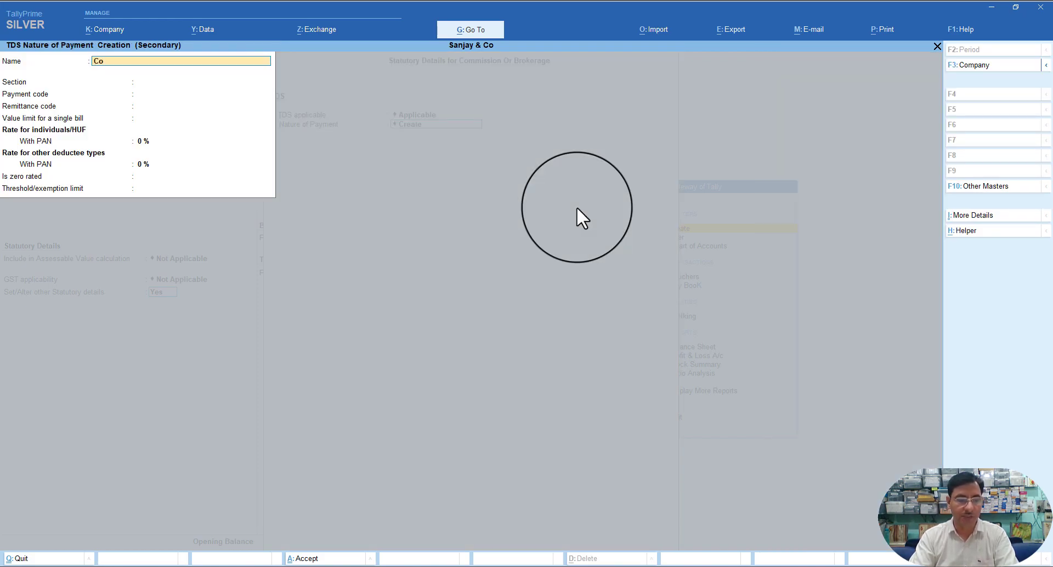
{"action": "type", "text": "Commission"}
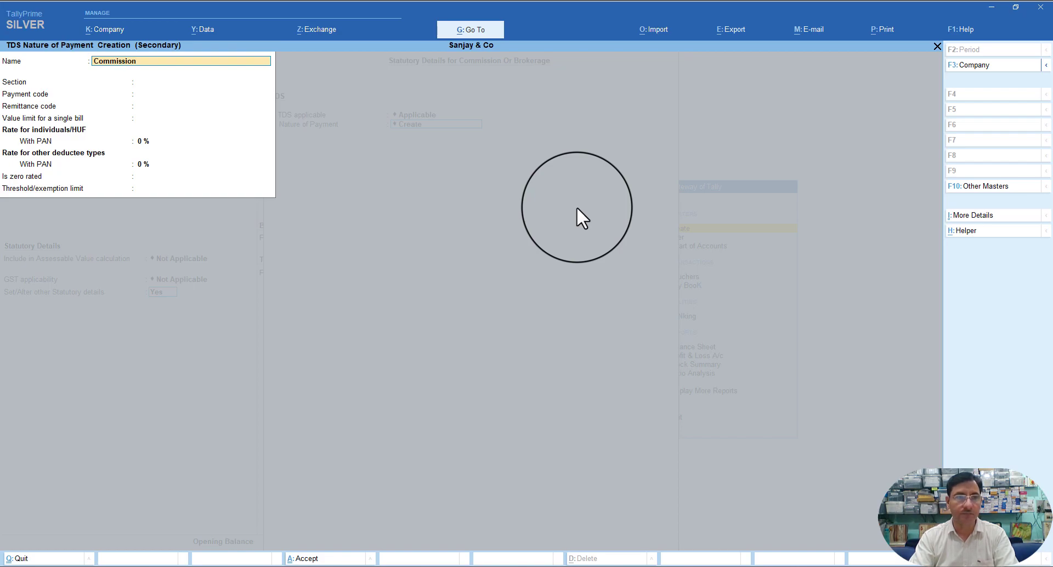
{"action": "type", "text": " Or"}
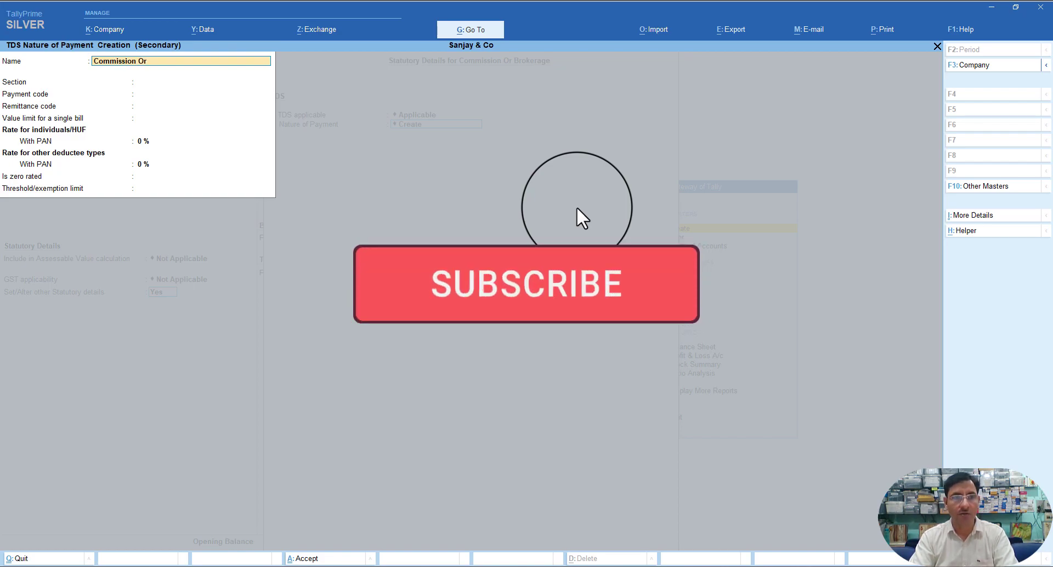
{"action": "type", "text": " Brokerage"}
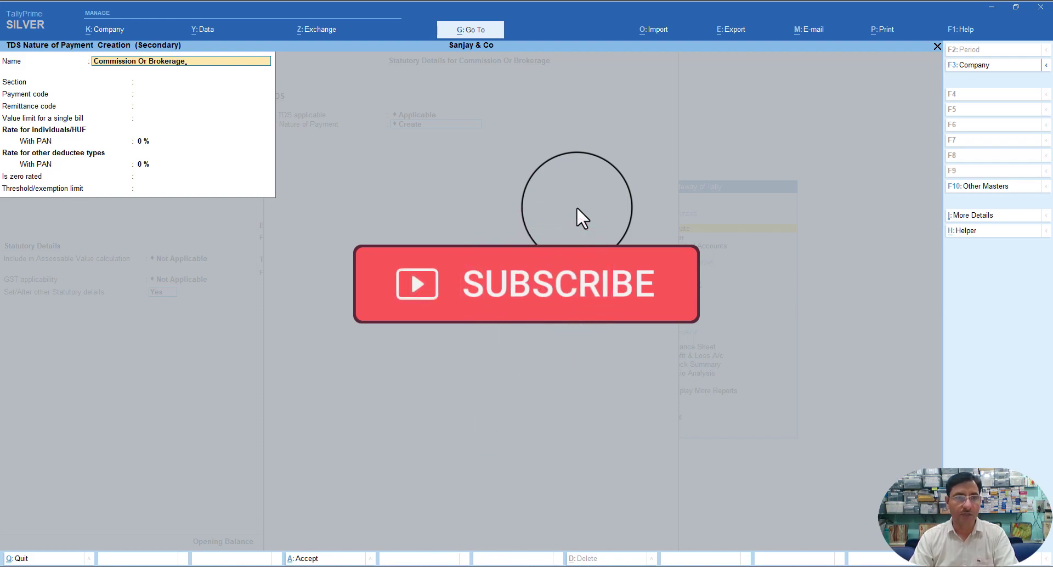
{"action": "key", "text": "Return"}
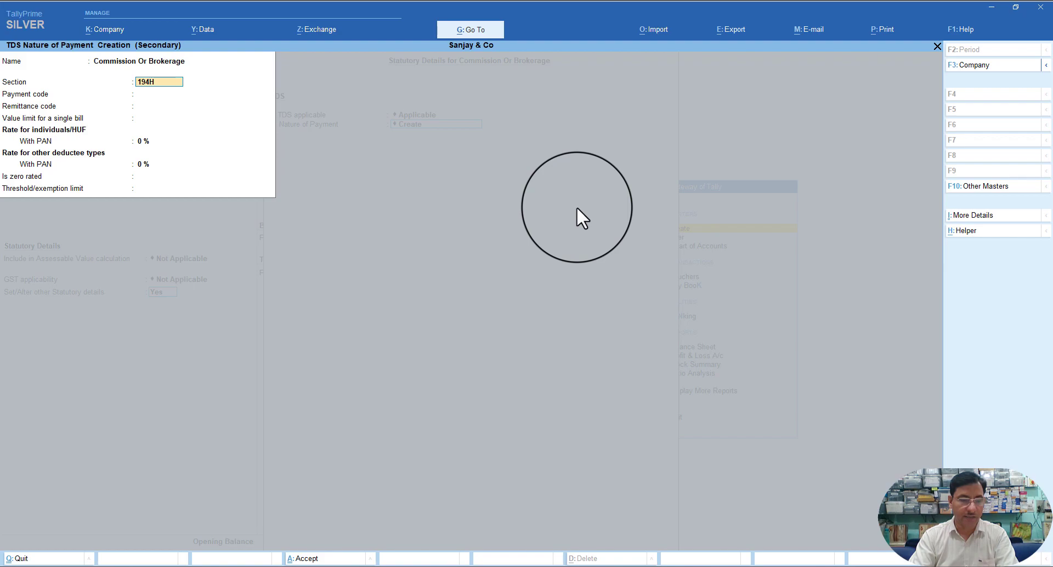
- Set section 194H, payment code 94H, 5% rates for both deductee types, and 15,000 threshold
{"action": "key", "text": "Return"}
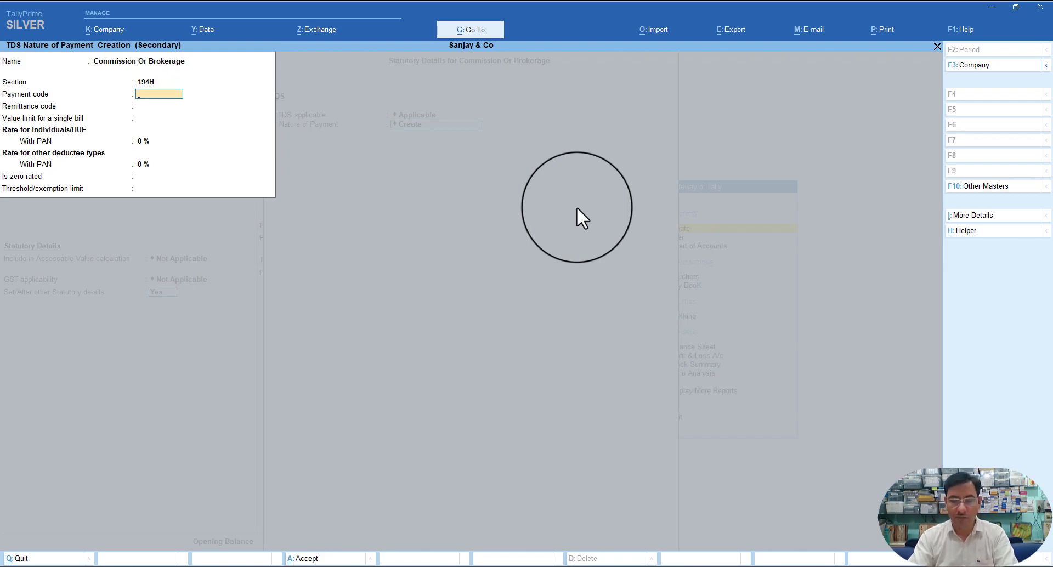
{"action": "type", "text": "94H"}
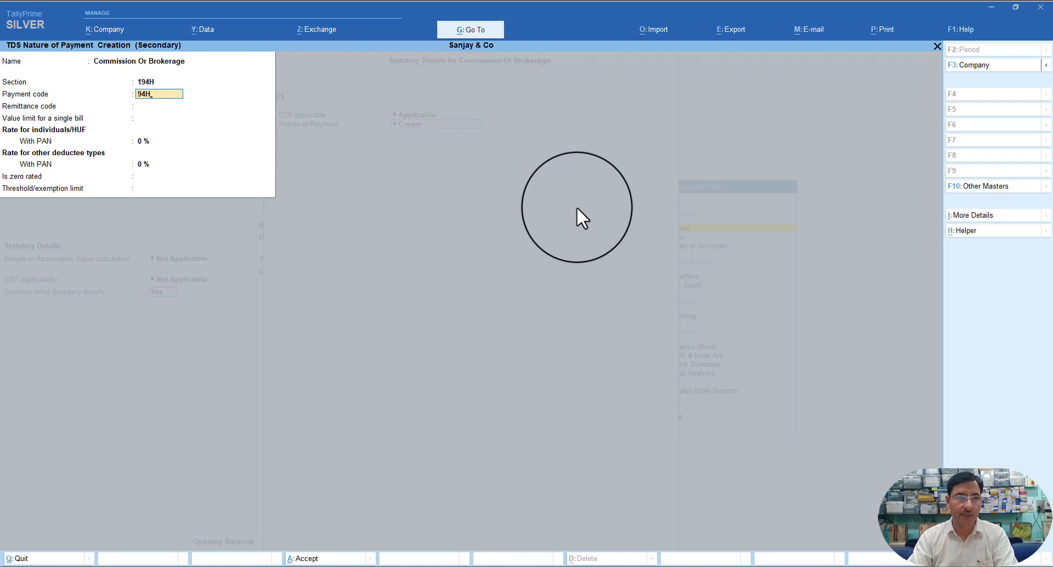
{"action": "key", "text": "Return"}
{"action": "key", "text": "Return"}
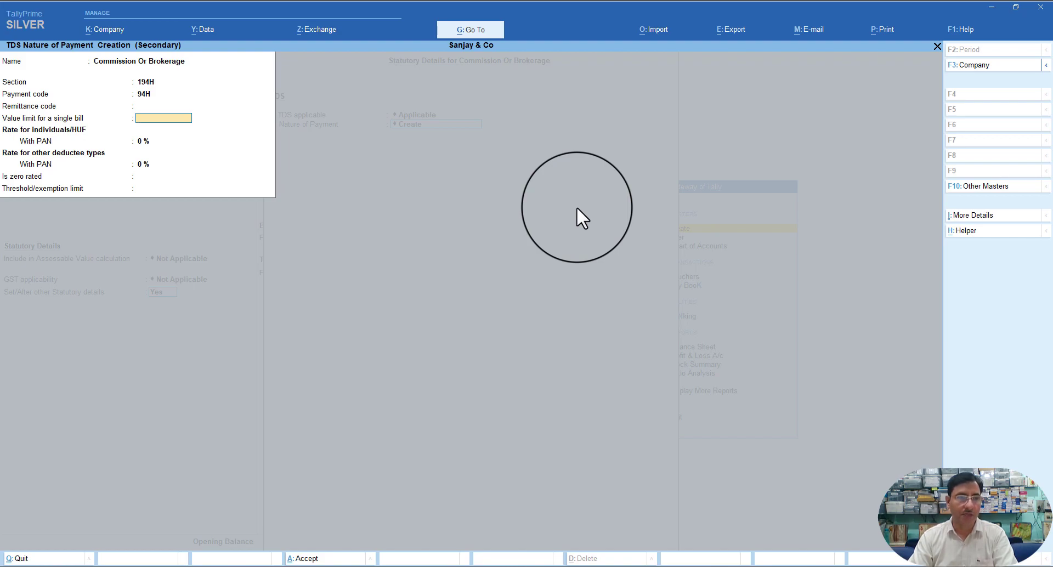
{"action": "key", "text": "Return"}
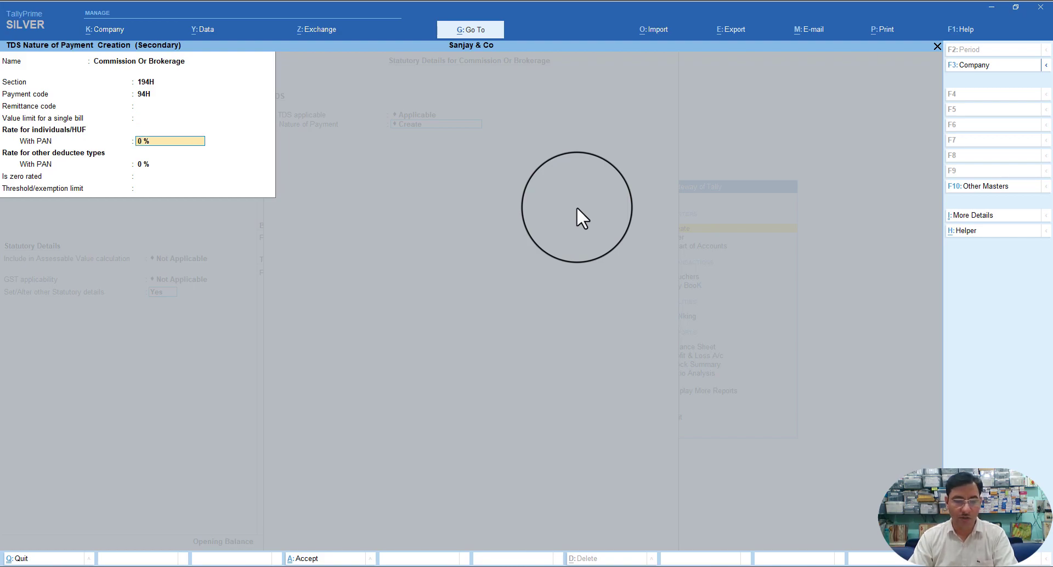
{"action": "type", "text": "5"}
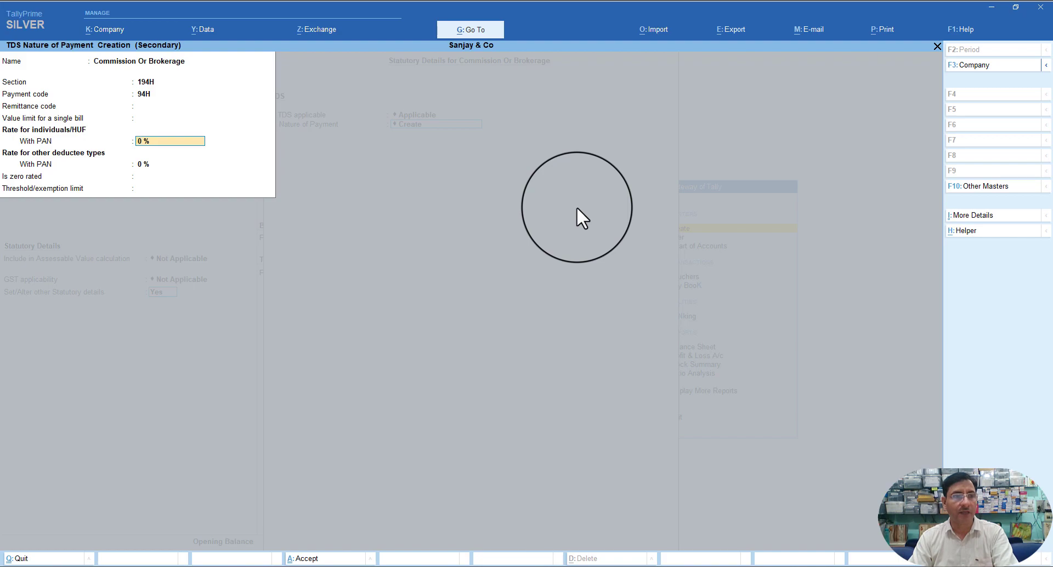
{"action": "key", "text": "Return"}
{"action": "type", "text": "5"}
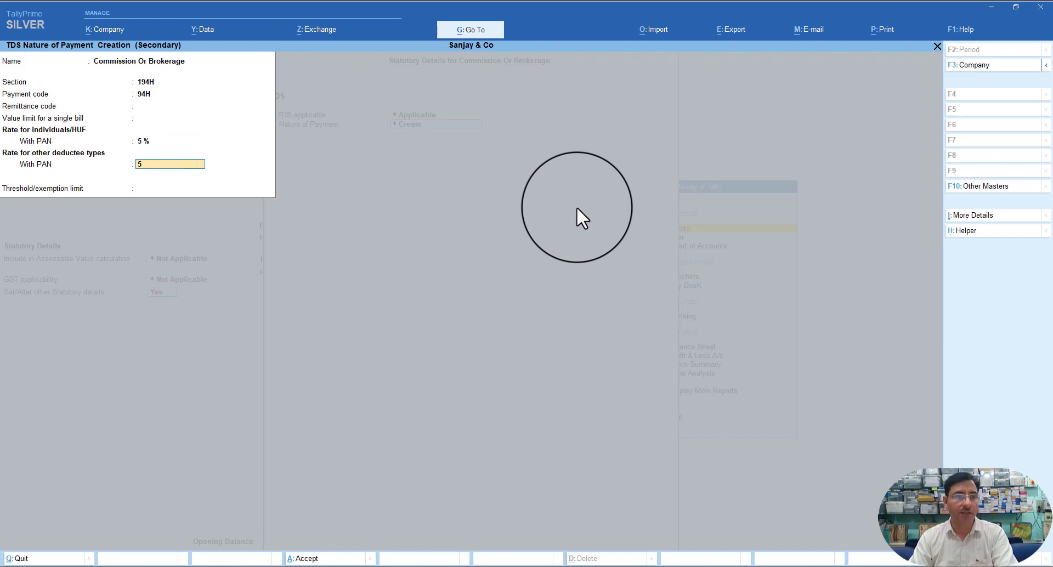
{"action": "key", "text": "Return"}
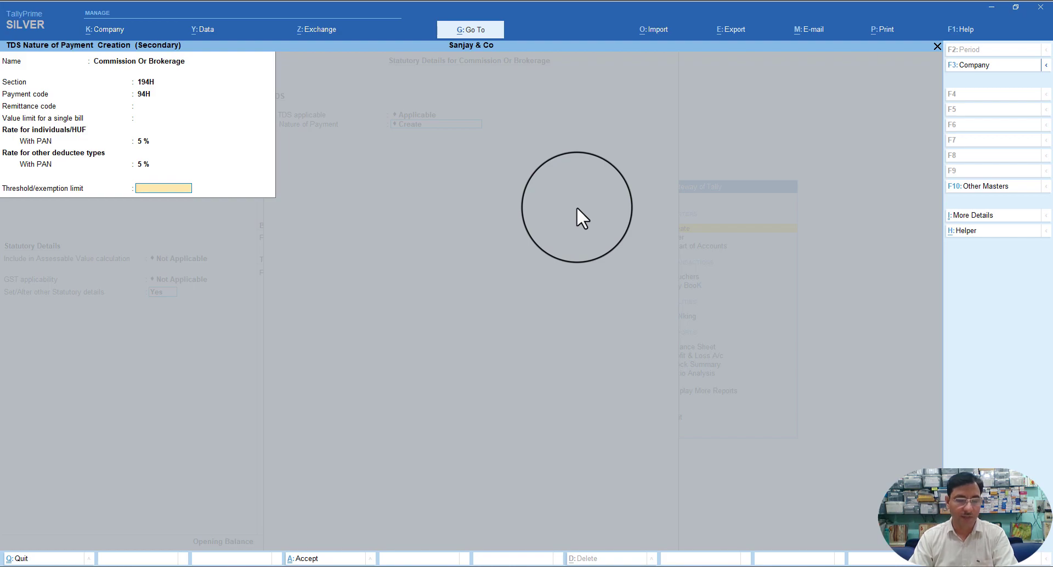
{"action": "type", "text": "15000"}
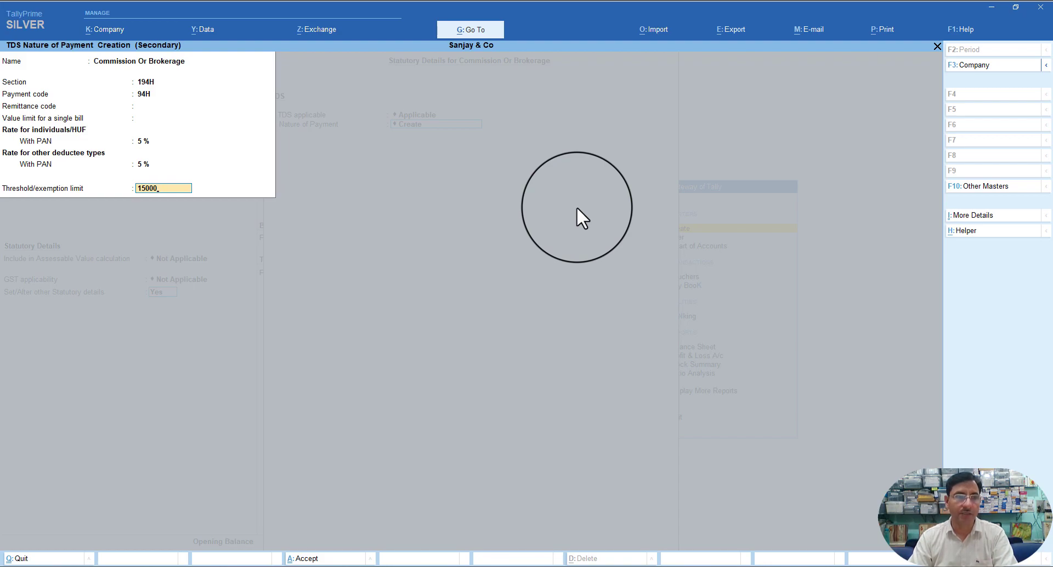
- Accept the Commission Or Brokerage nature of payment and save its ledger
{"action": "key", "text": "Return"}
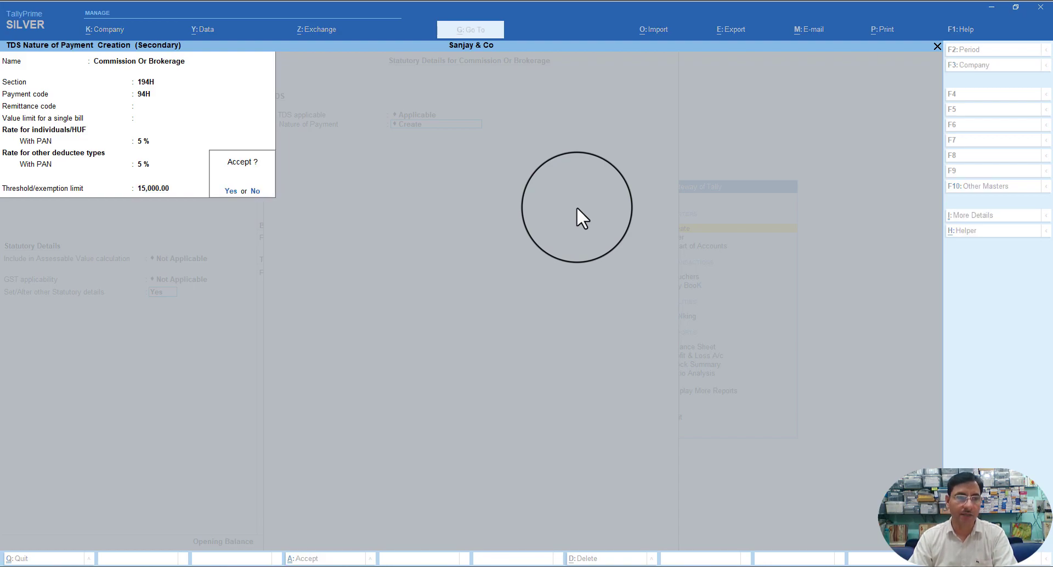
{"action": "key", "text": "y"}
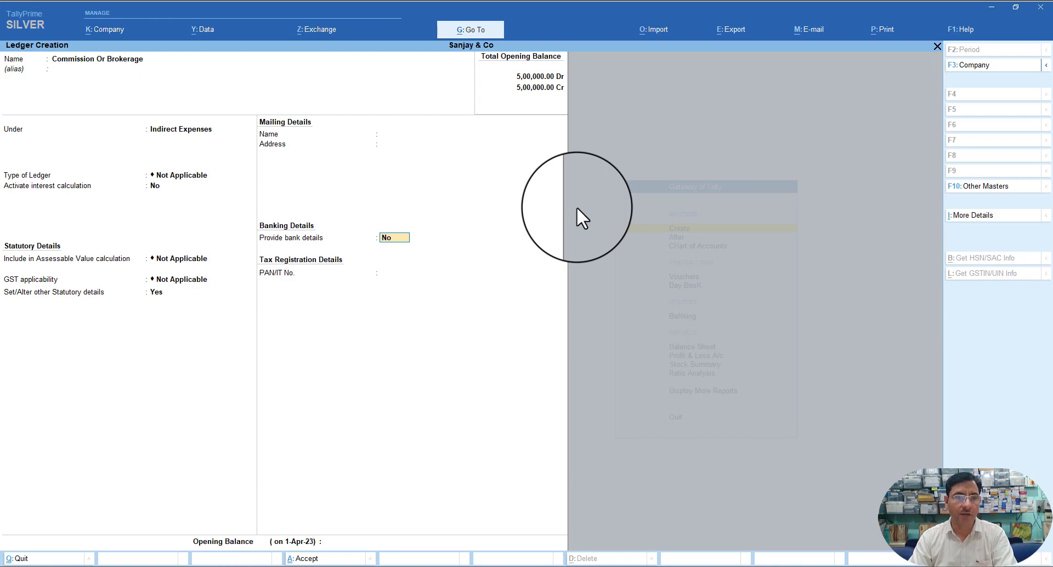
{"action": "key", "text": "Return"}
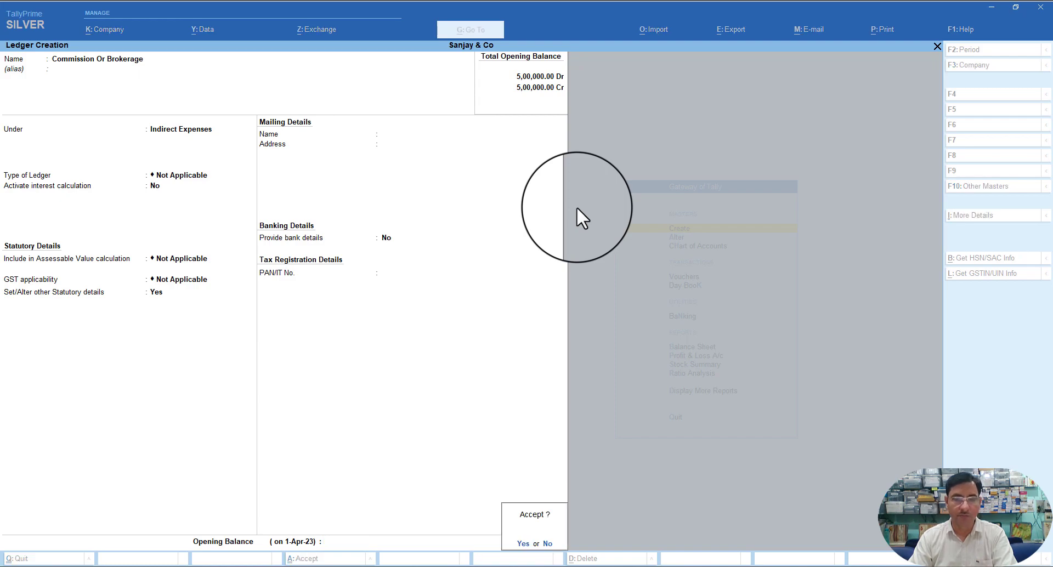
{"action": "key", "text": "y"}
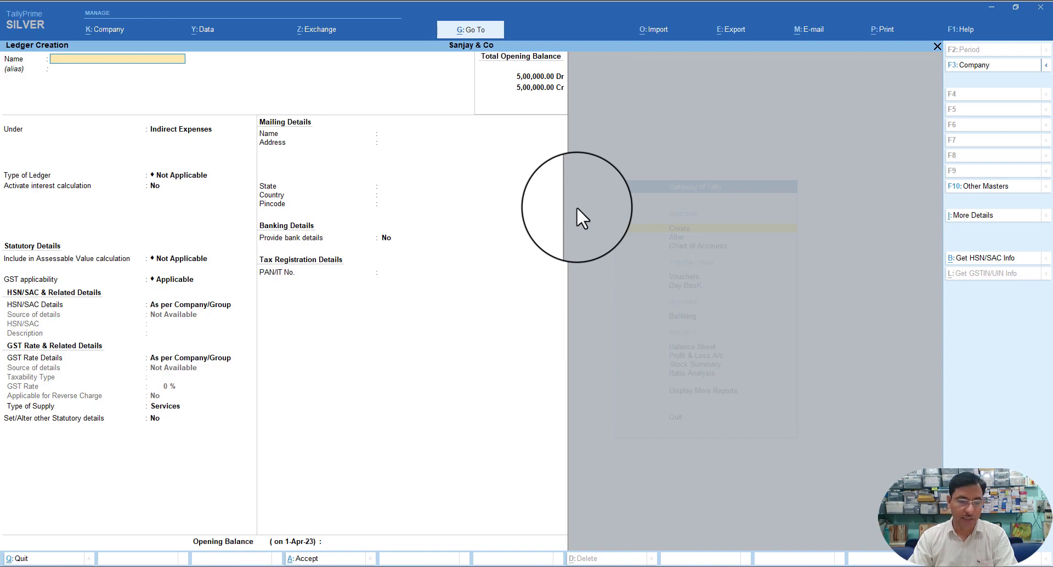
- Name the new ledger 'TDS on Commission Or Brokerage' and place it under Duties & Taxes
{"action": "type", "text": "TDS on Comm"}
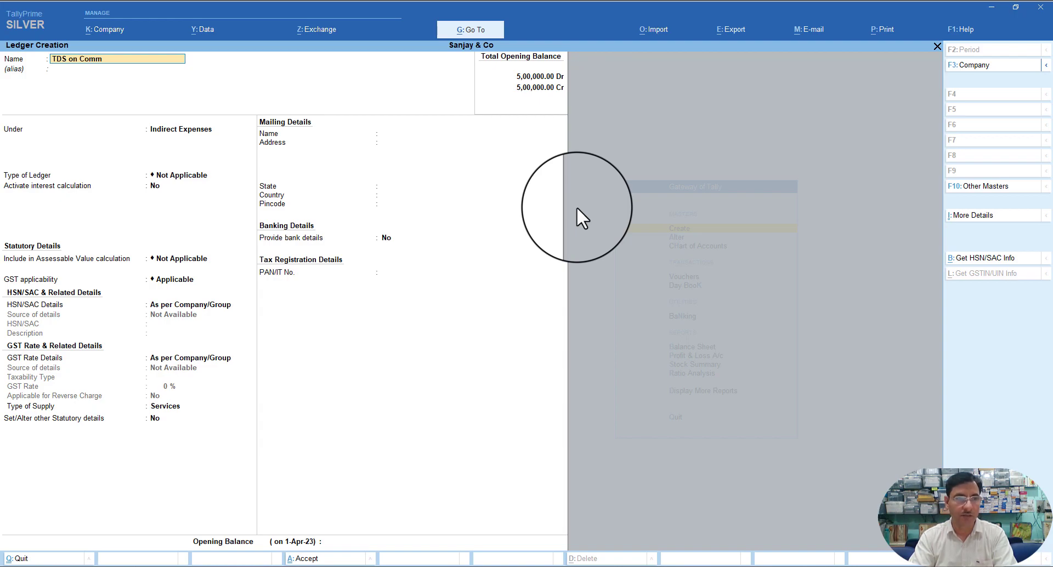
{"action": "type", "text": "ission Or Bro"}
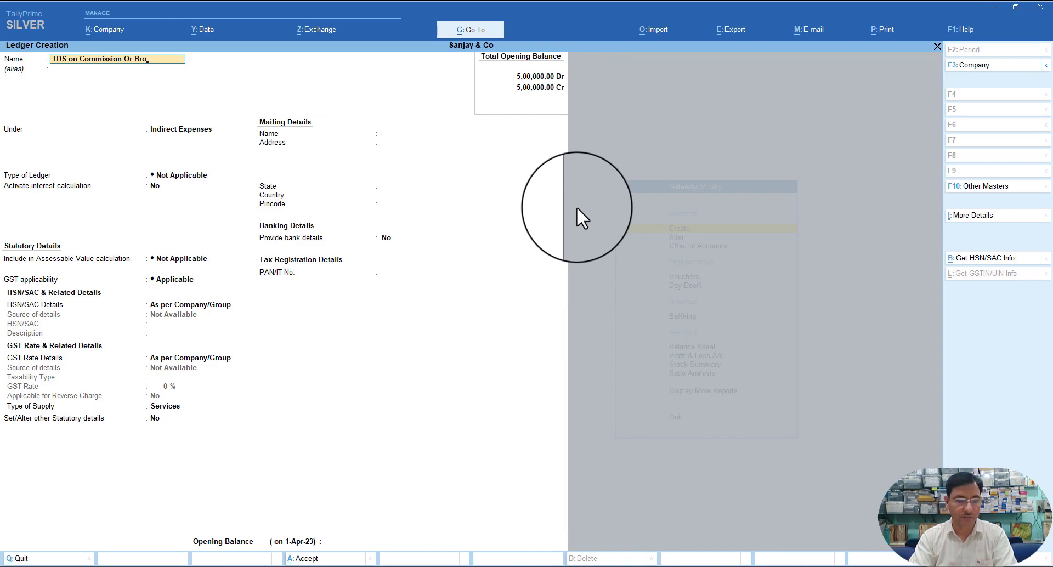
{"action": "type", "text": "kerage"}
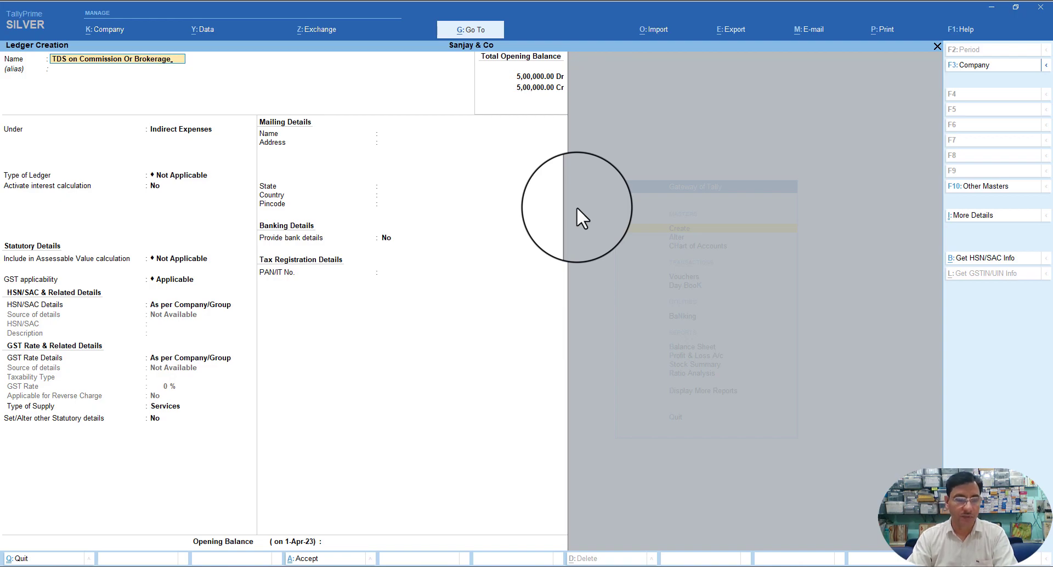
{"action": "key", "text": "Return"}
{"action": "key", "text": "Return"}
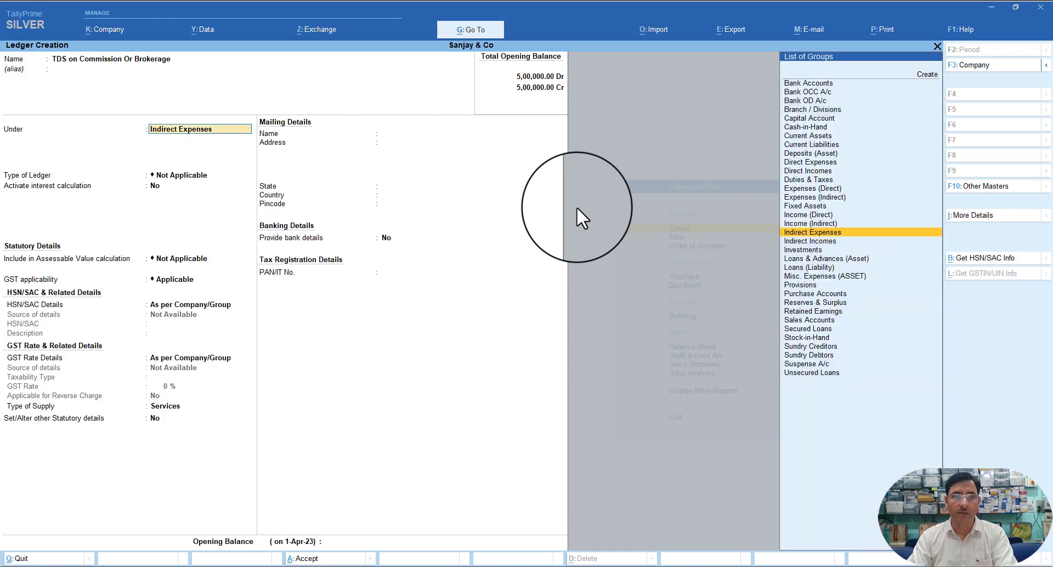
{"action": "type", "text": "D"}
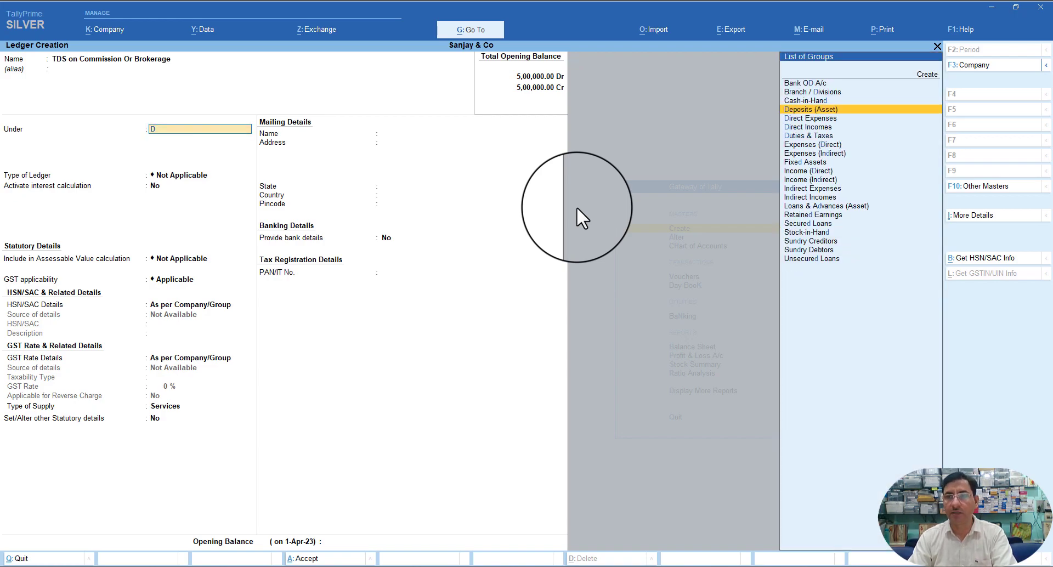
{"action": "key", "text": "Down"}
{"action": "key", "text": "Down"}
{"action": "key", "text": "Down"}
{"action": "key", "text": "Down"}
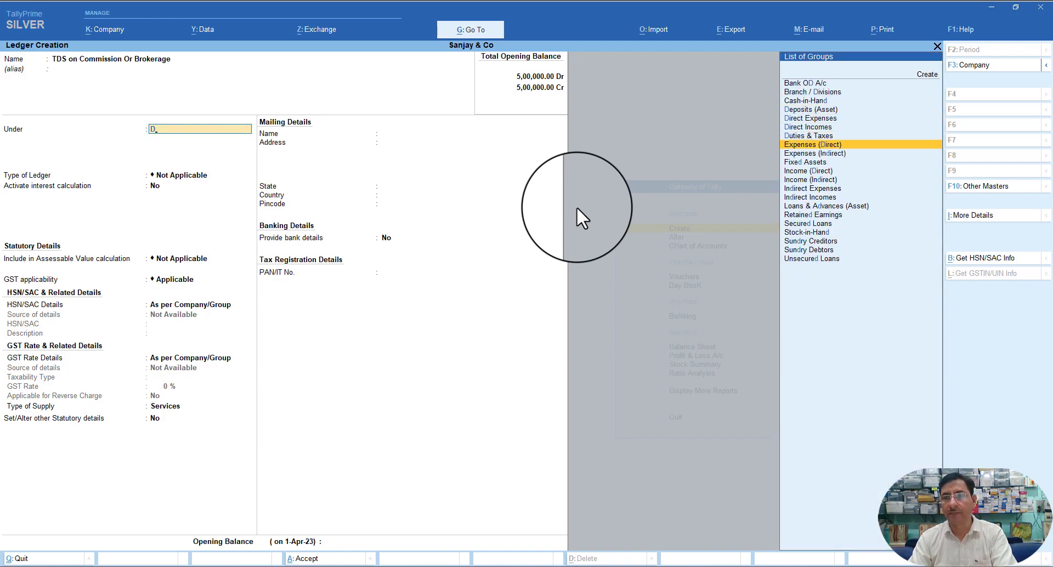
{"action": "key", "text": "Up"}
{"action": "key", "text": "Return"}
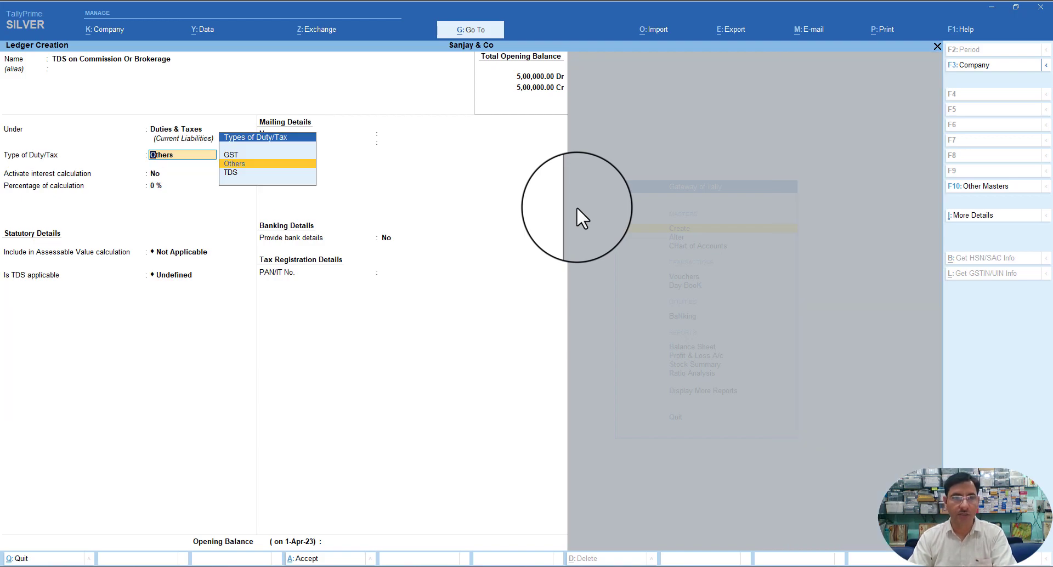
- Set duty type TDS with nature Commission Or Brokerage, save the ledger, and quit ledger creation
{"action": "key", "text": "Down"}
{"action": "key", "text": "Return"}
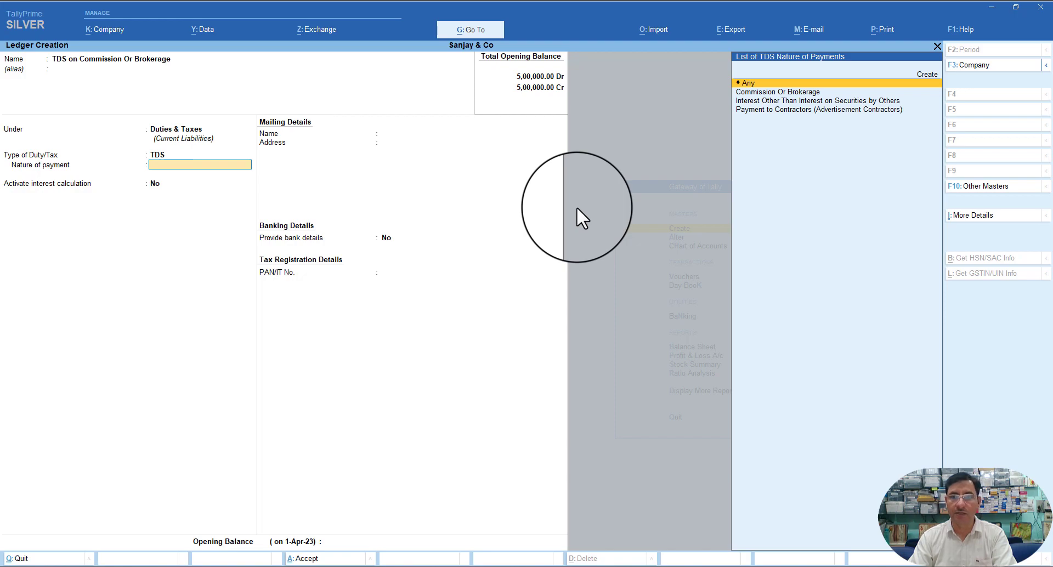
{"action": "key", "text": "Down"}
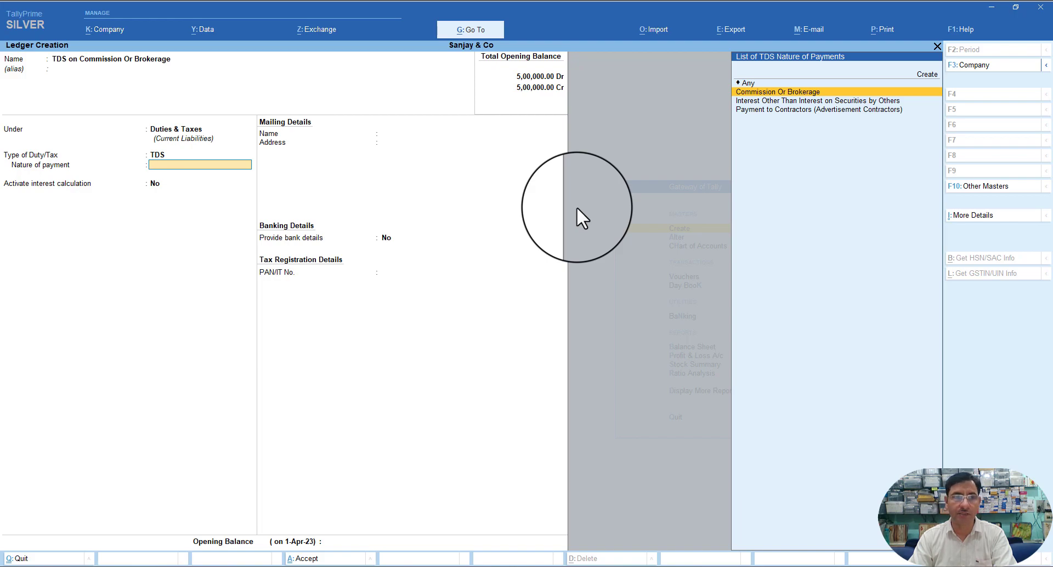
{"action": "key", "text": "Return"}
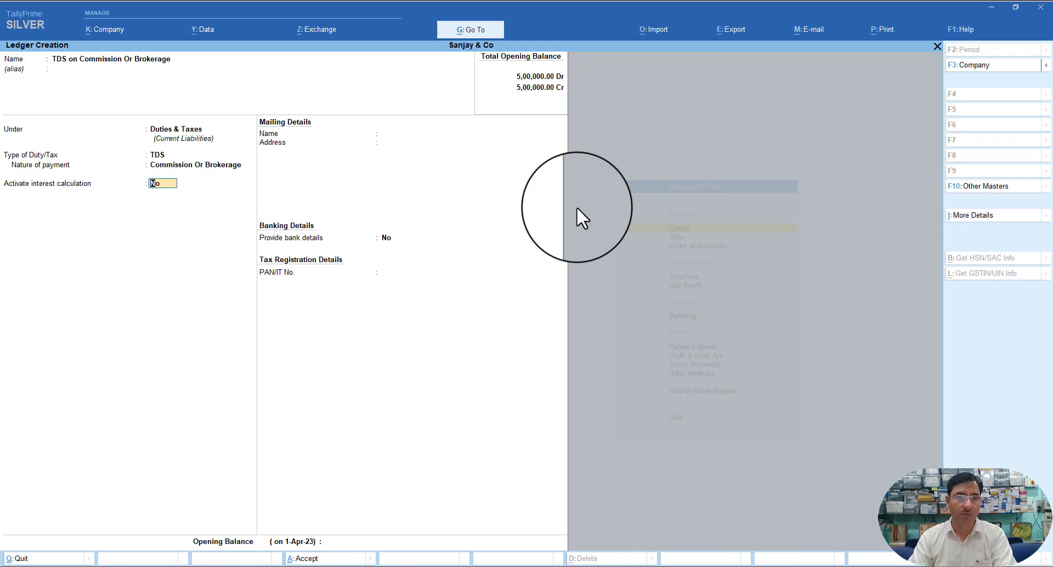
{"action": "key", "text": "Return"}
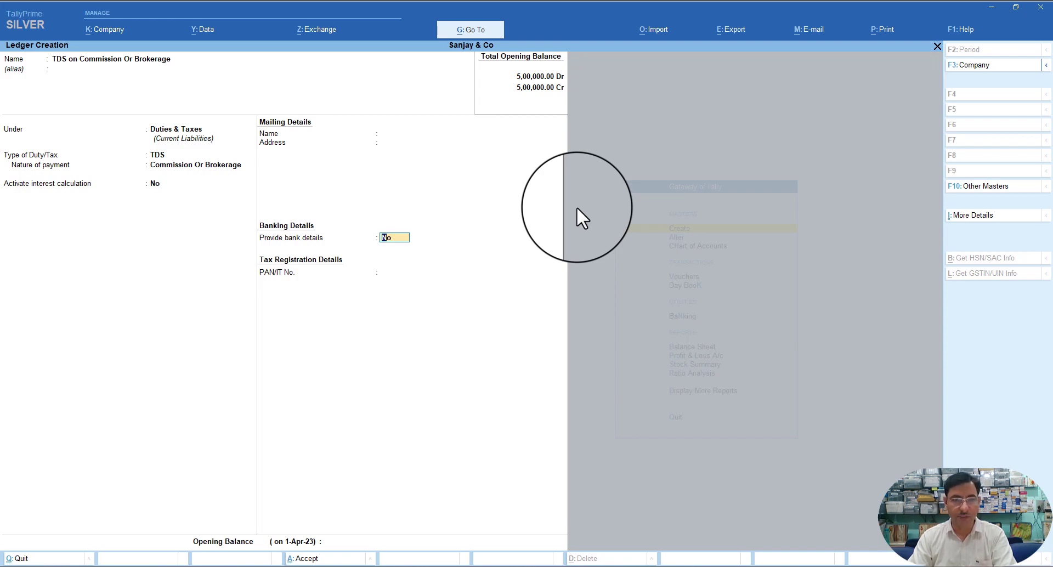
{"action": "key", "text": "ctrl+a"}
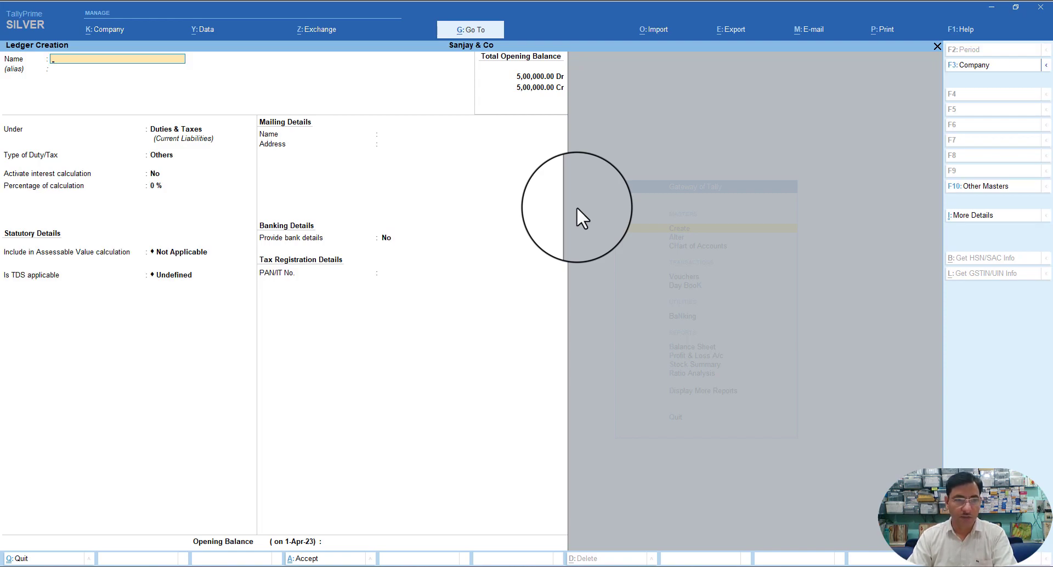
{"action": "key", "text": "Escape"}
{"action": "key", "text": "y"}
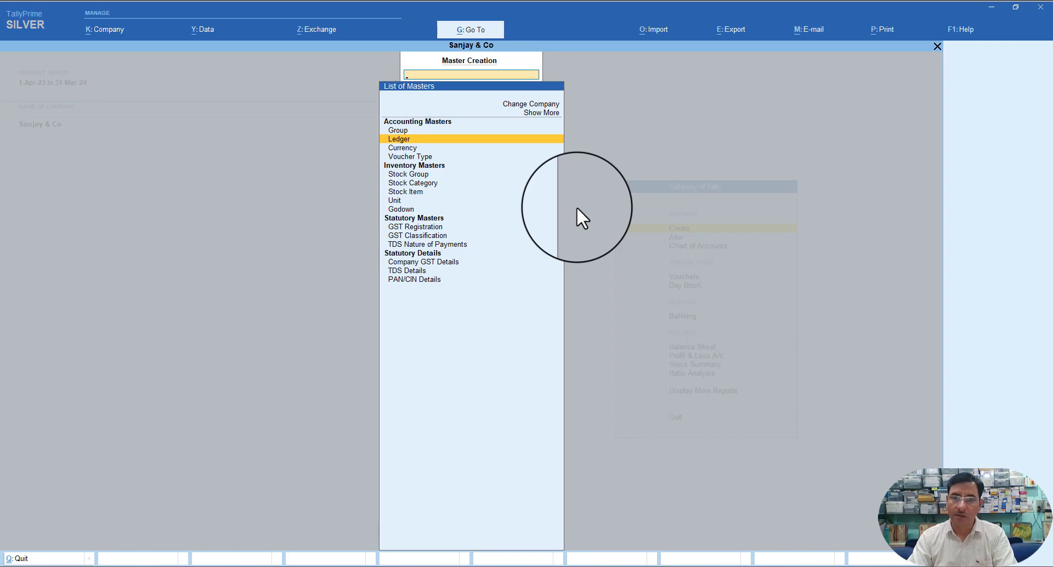
- Return to Gateway of Tally and start a new voucher entry from Vouchers
{"action": "key", "text": "Escape"}
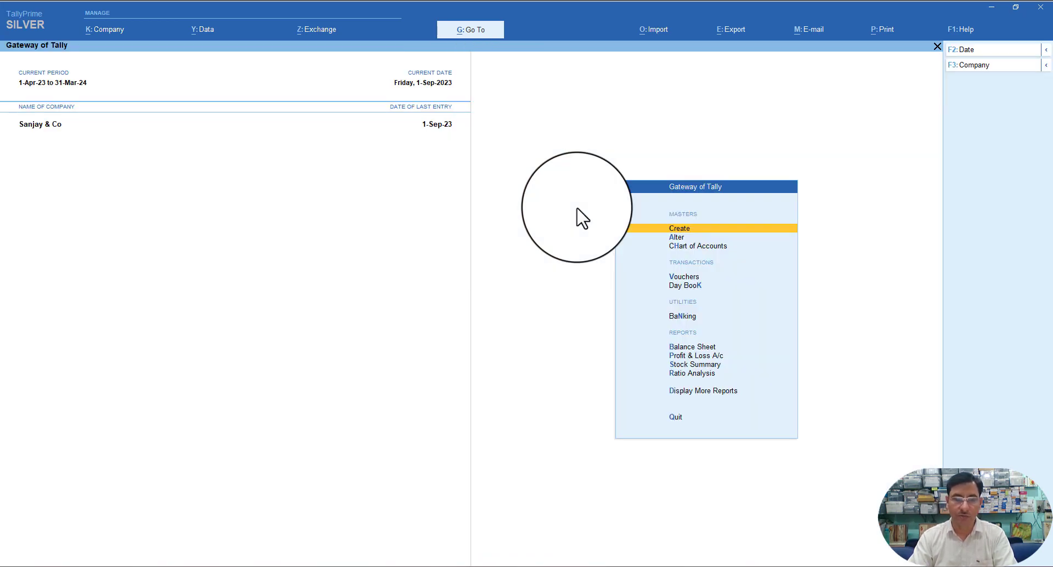
{"action": "key", "text": "Down"}
{"action": "key", "text": "Down"}
{"action": "key", "text": "Down"}
{"action": "key", "text": "Down"}
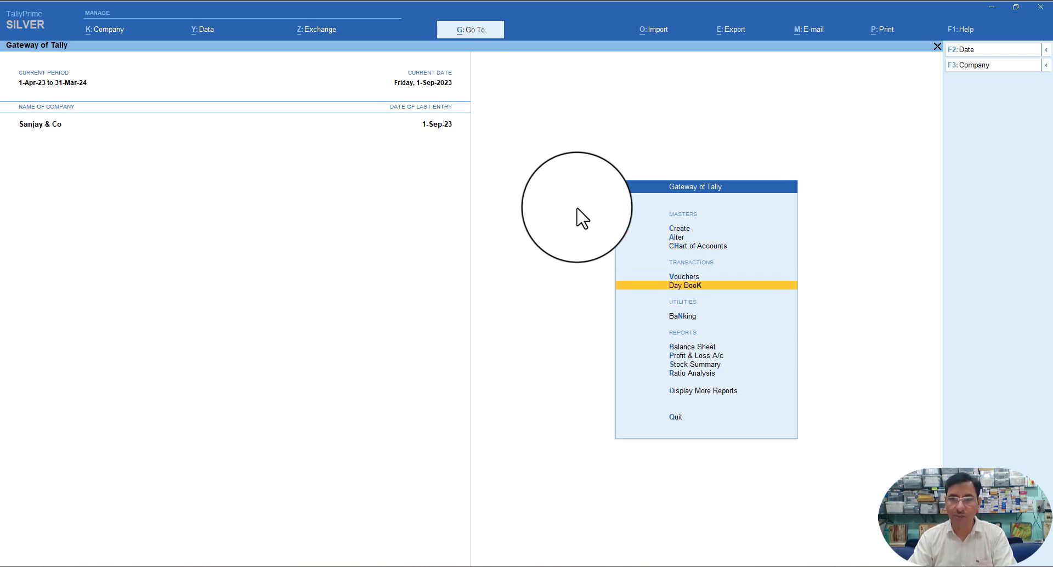
{"action": "key", "text": "Up"}
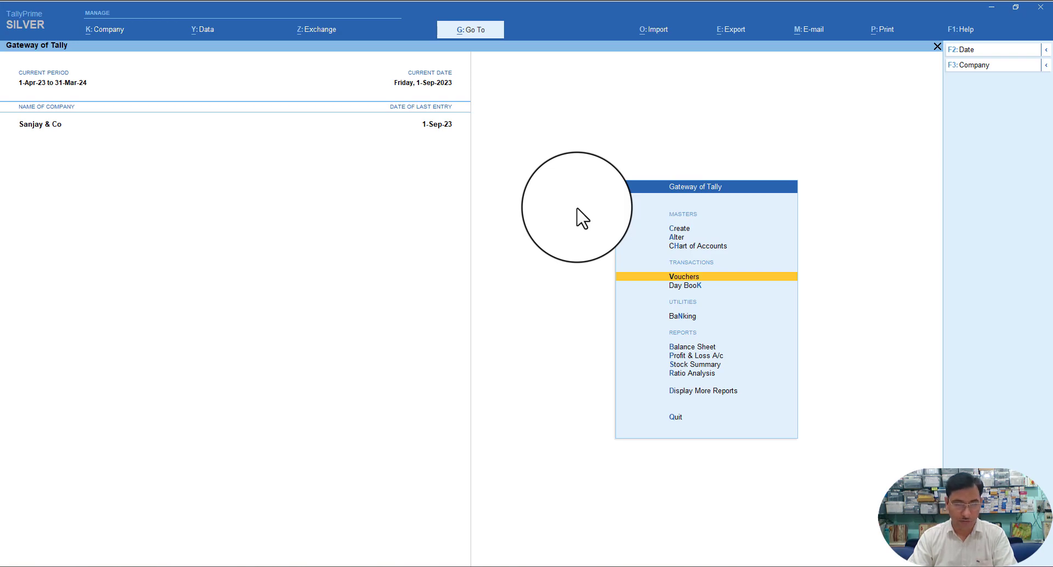
{"action": "key", "text": "Return"}
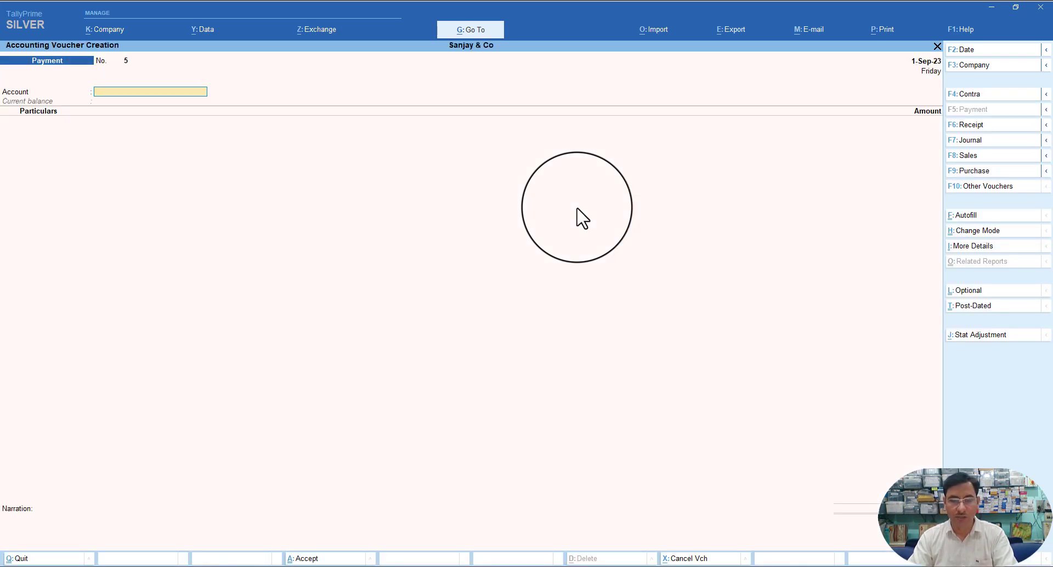
- Switch to a Journal voucher and debit Commission Or Brokerage 2,800.00
{"action": "key", "text": "F7"}
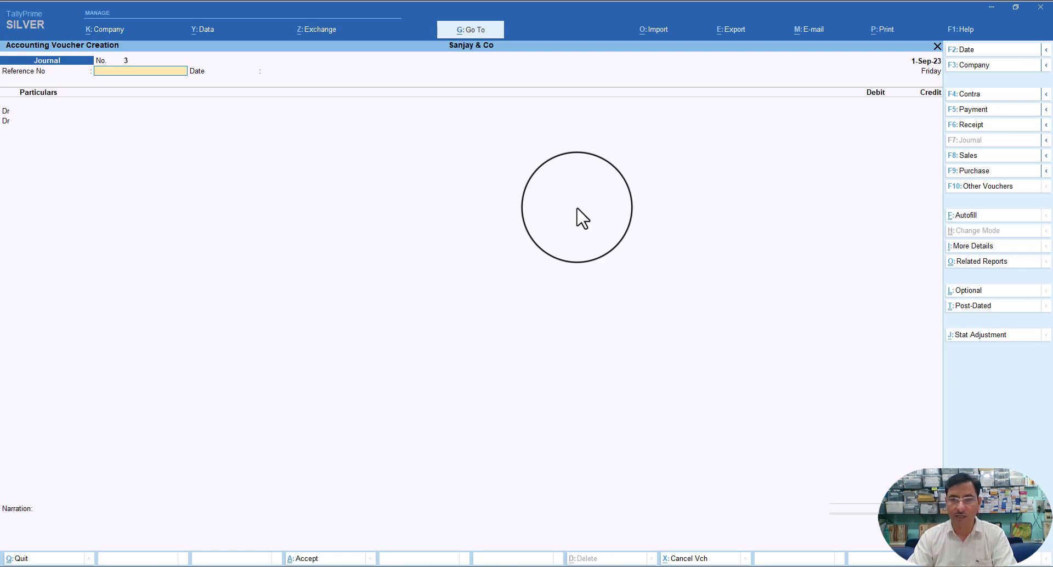
{"action": "key", "text": "Return"}
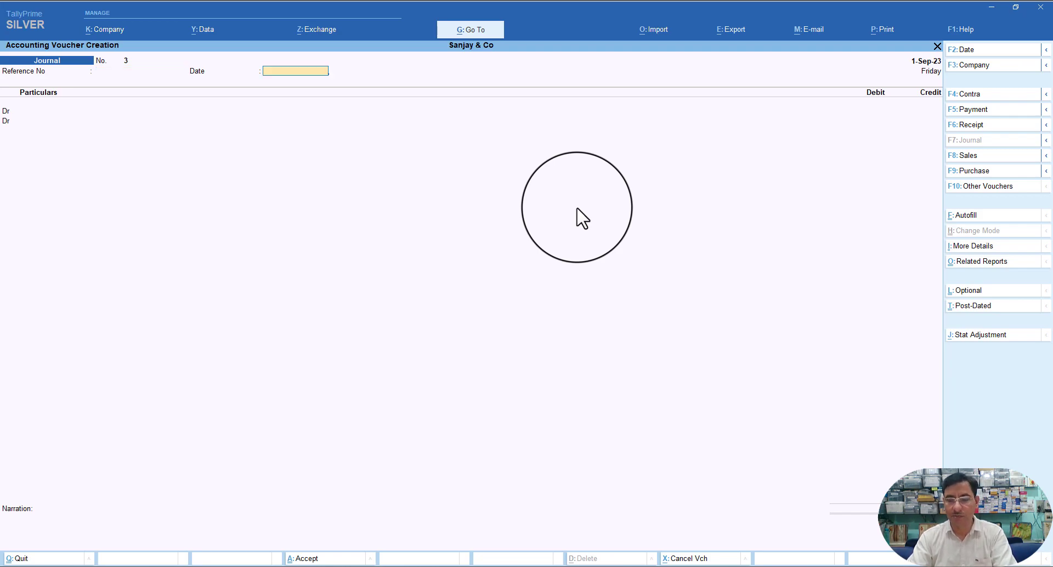
{"action": "key", "text": "Return"}
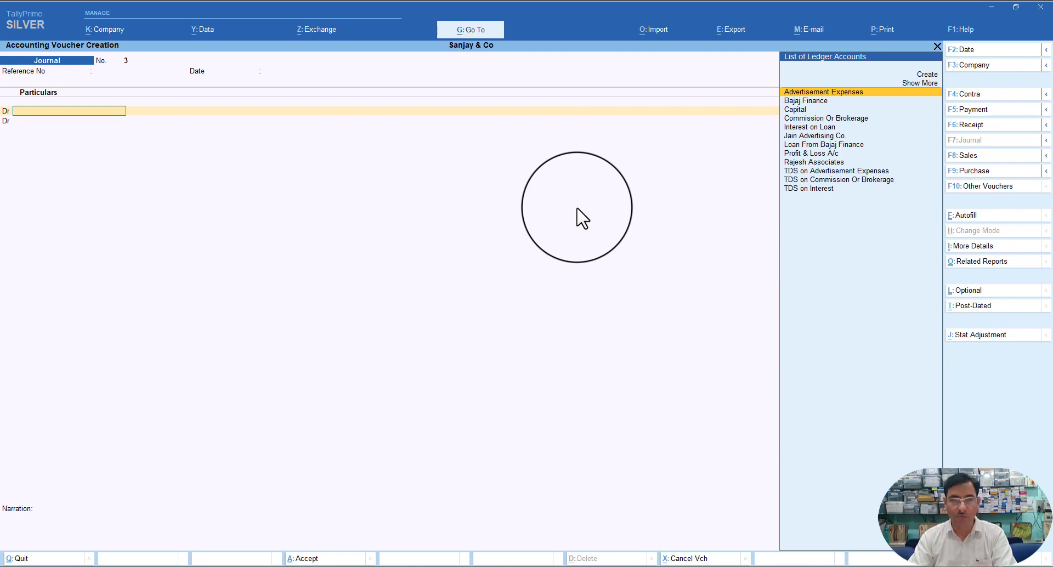
{"action": "type", "text": "C"}
{"action": "key", "text": "Down"}
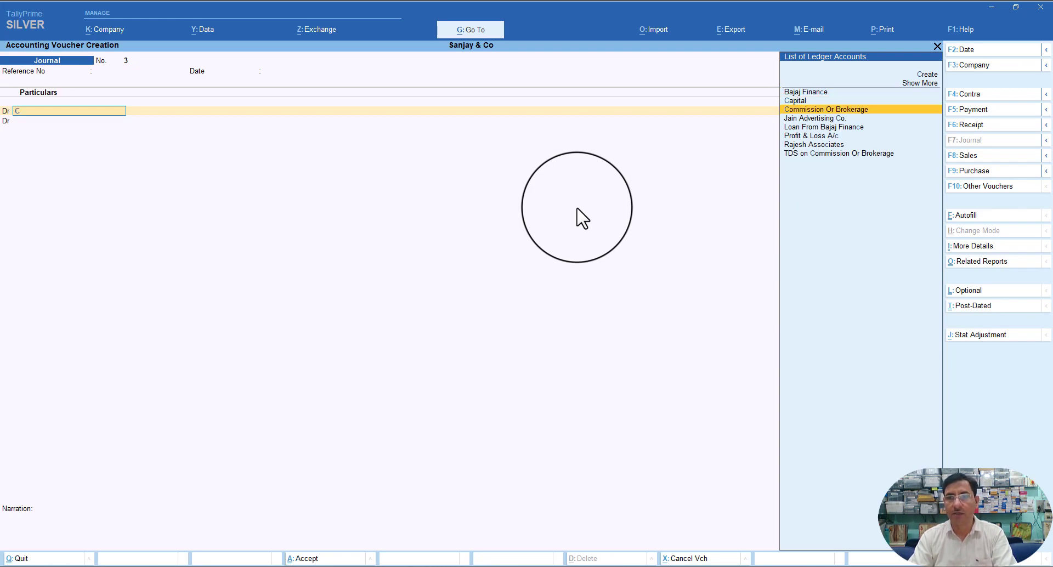
{"action": "key", "text": "Return"}
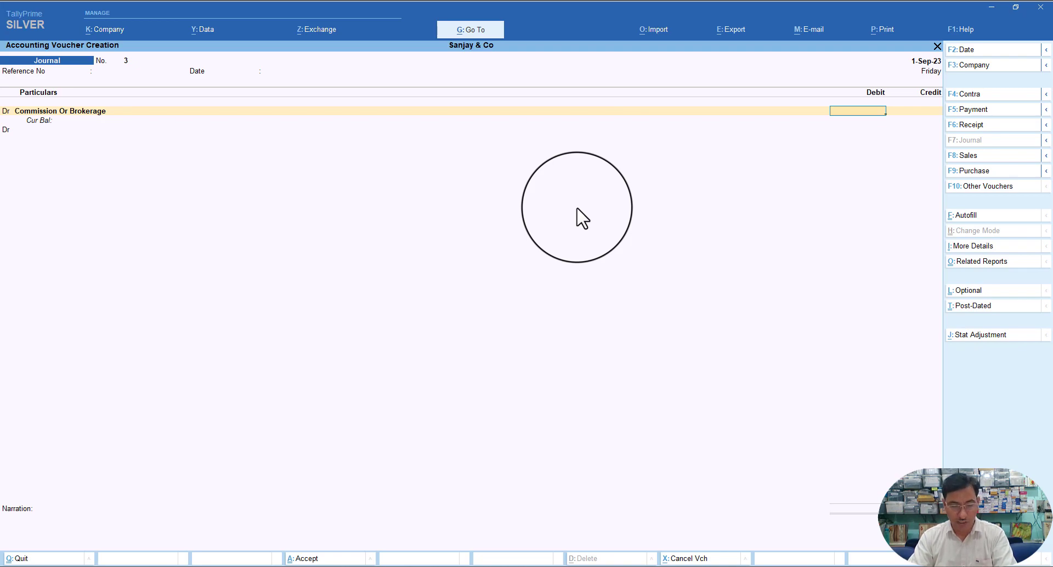
{"action": "type", "text": "2800"}
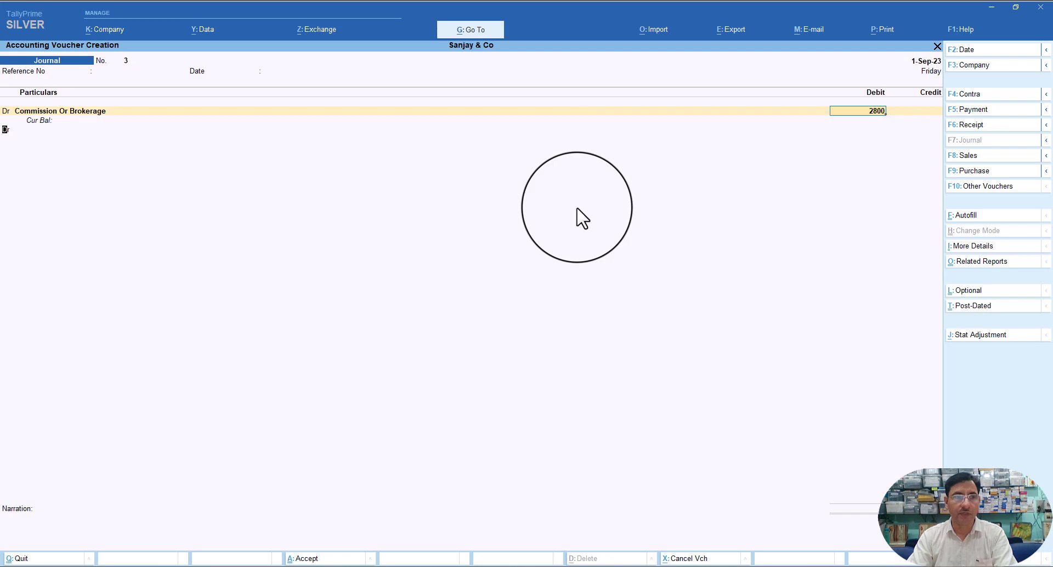
{"action": "key", "text": "Return"}
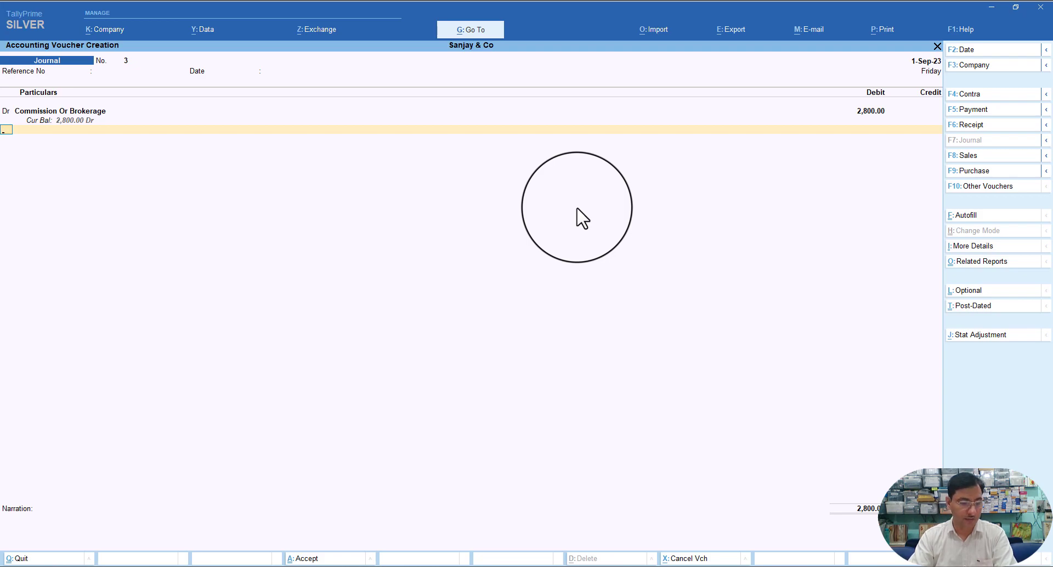
- Credit Rajesh Associates on the next line for the 2,800.00
{"action": "key", "text": "Return"}
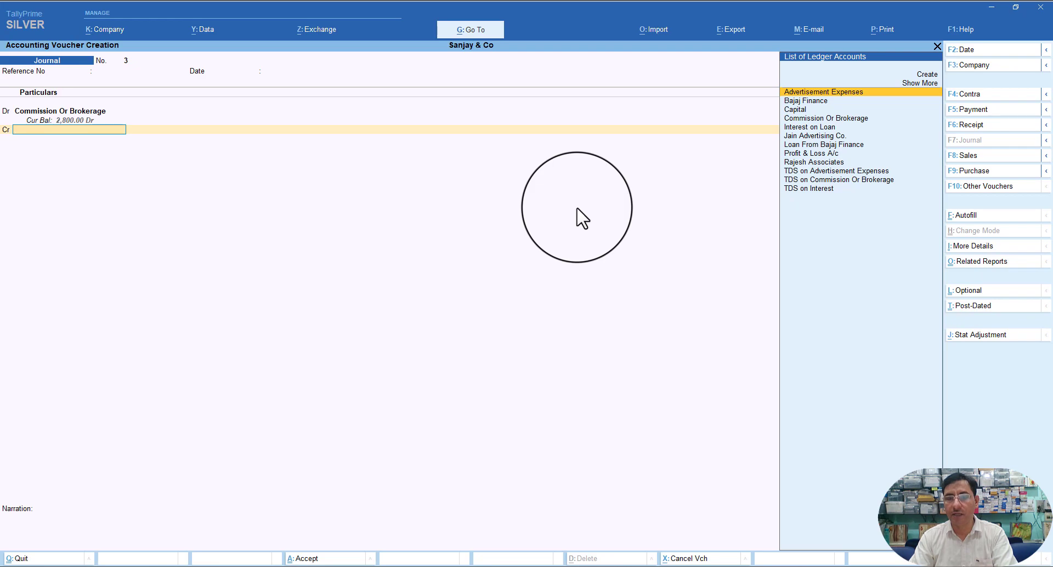
{"action": "type", "text": "R"}
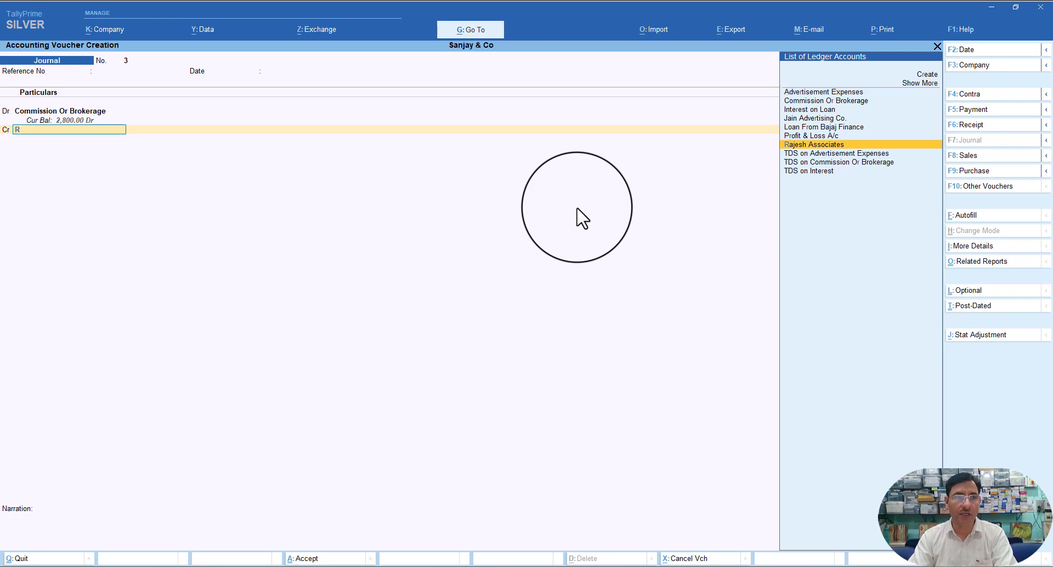
{"action": "key", "text": "Return"}
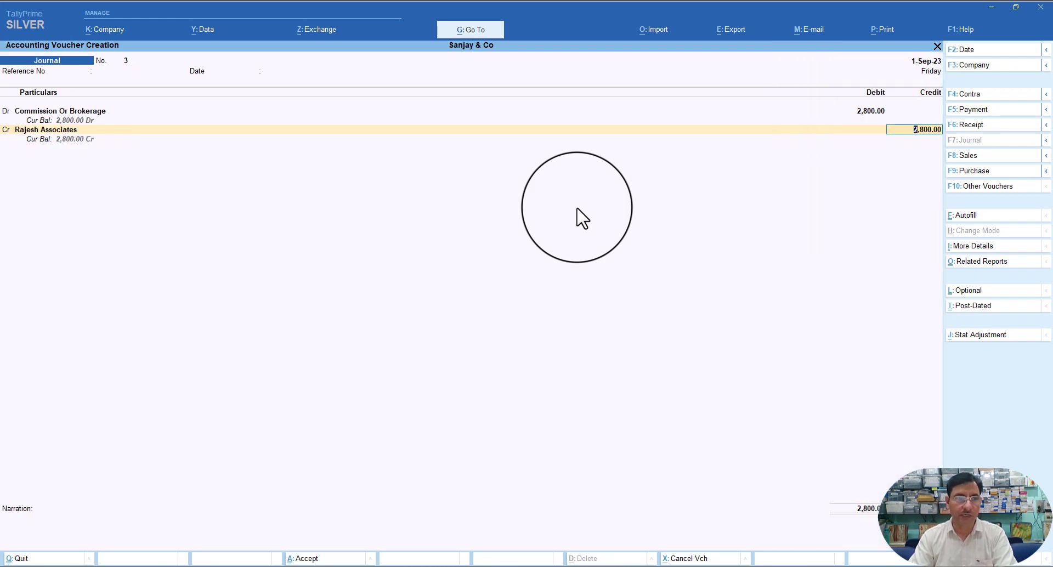
- Record the 2,800.00 Cr as new bill reference RAJ-COMM/001 with no due date
{"action": "key", "text": "Return"}
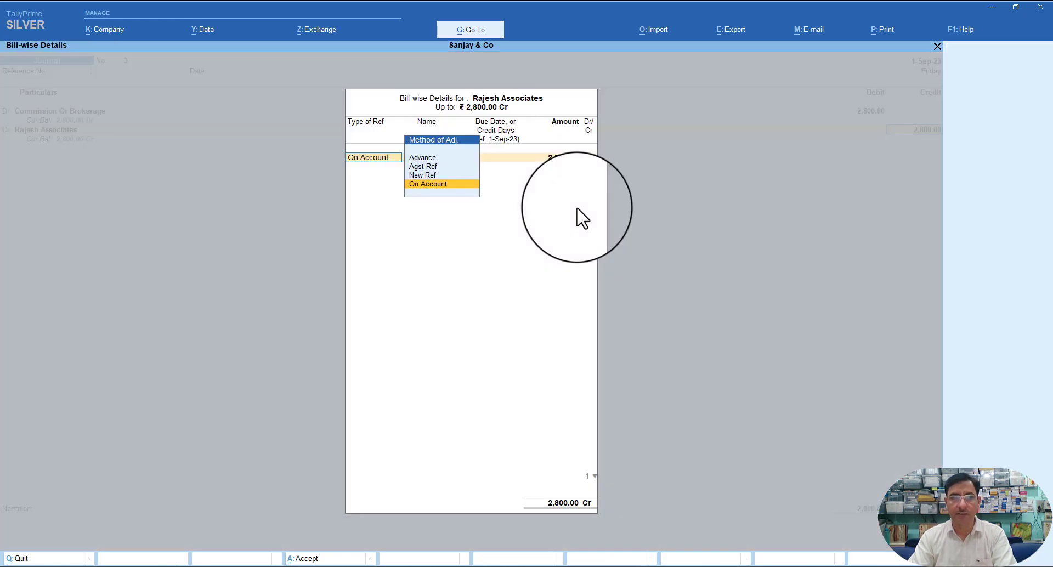
{"action": "key", "text": "Up"}
{"action": "key", "text": "Return"}
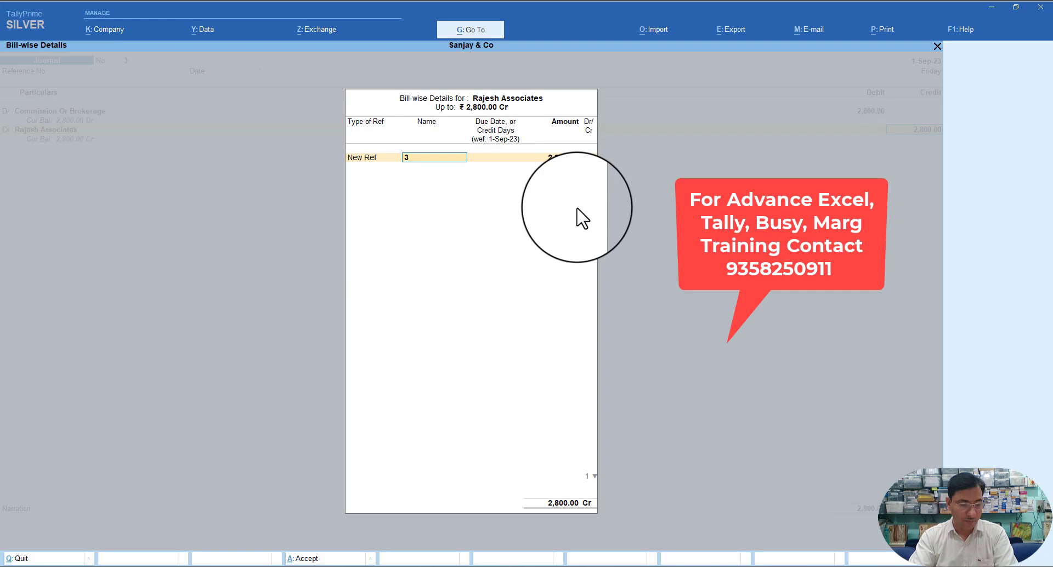
{"action": "type", "text": "R"}
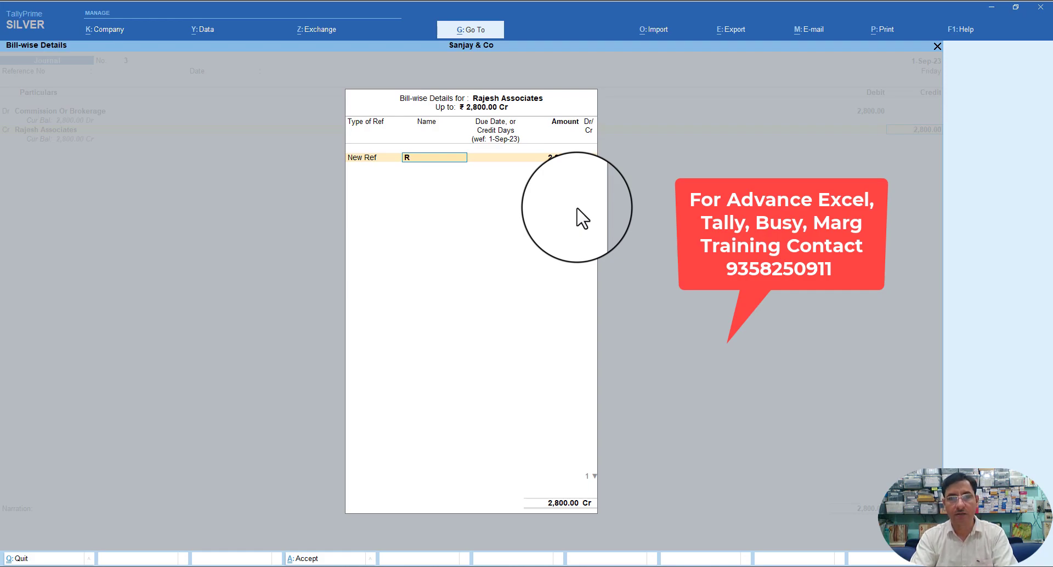
{"action": "type", "text": "AJ-"}
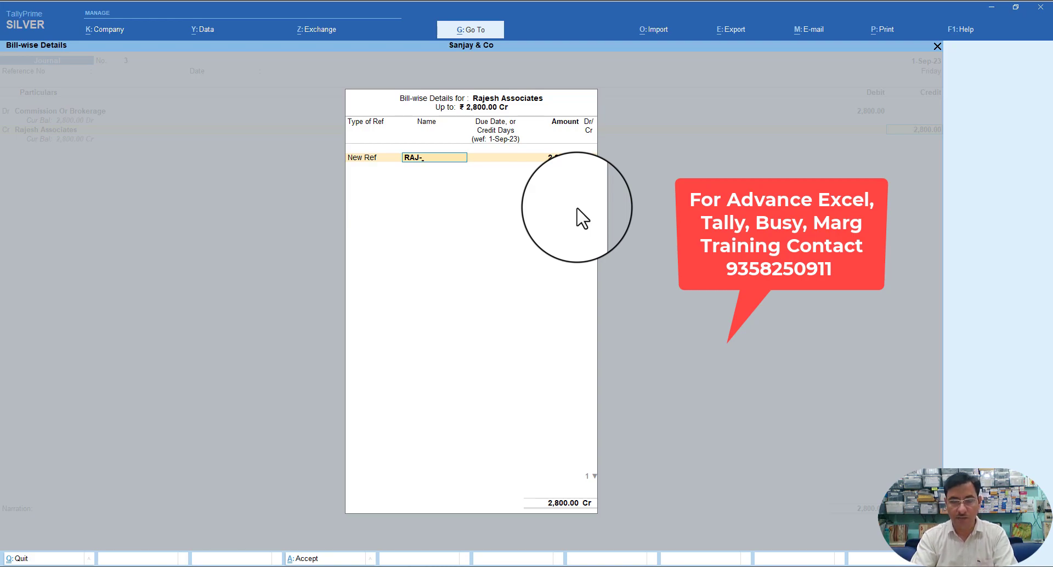
{"action": "type", "text": "COMM"}
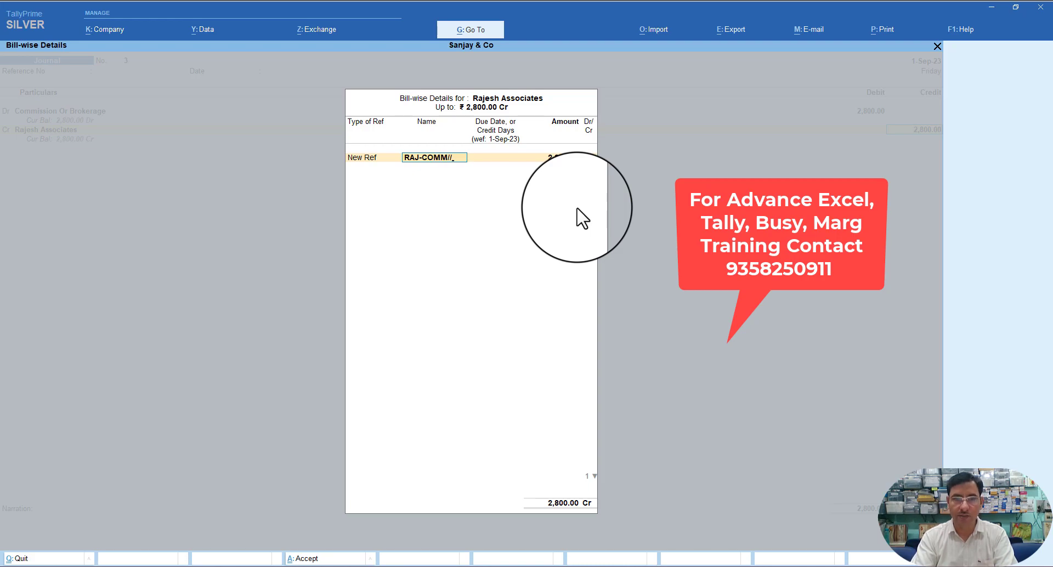
{"action": "type", "text": "/001"}
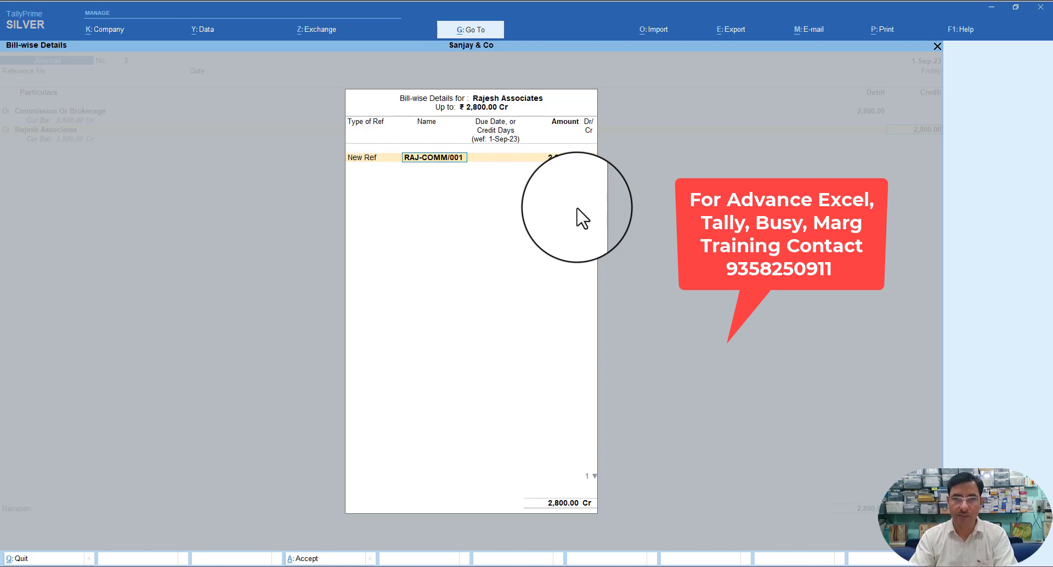
{"action": "key", "text": "Return"}
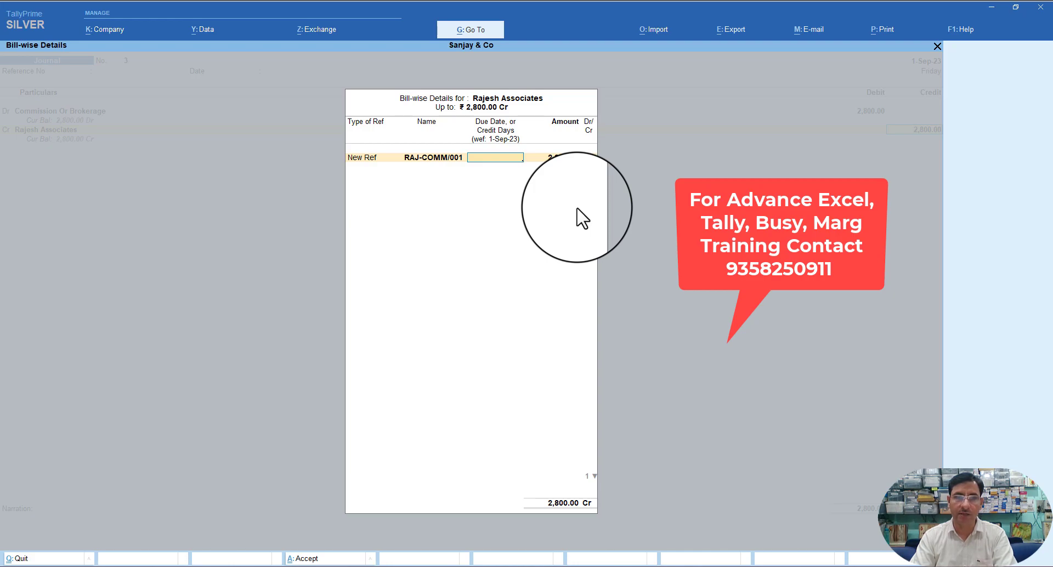
{"action": "key", "text": "Return"}
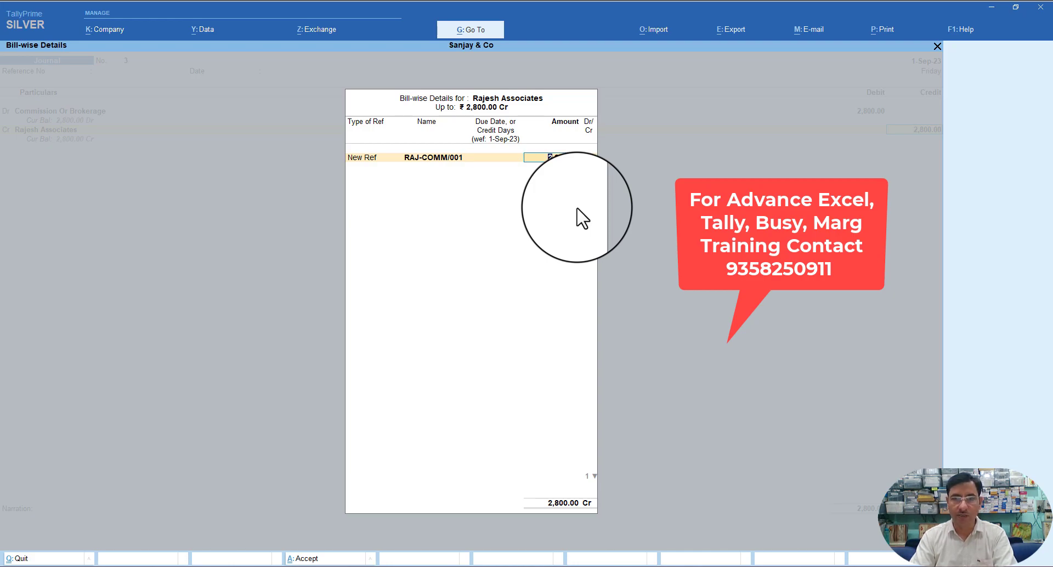
{"action": "key", "text": "Return"}
{"action": "key", "text": "Return"}
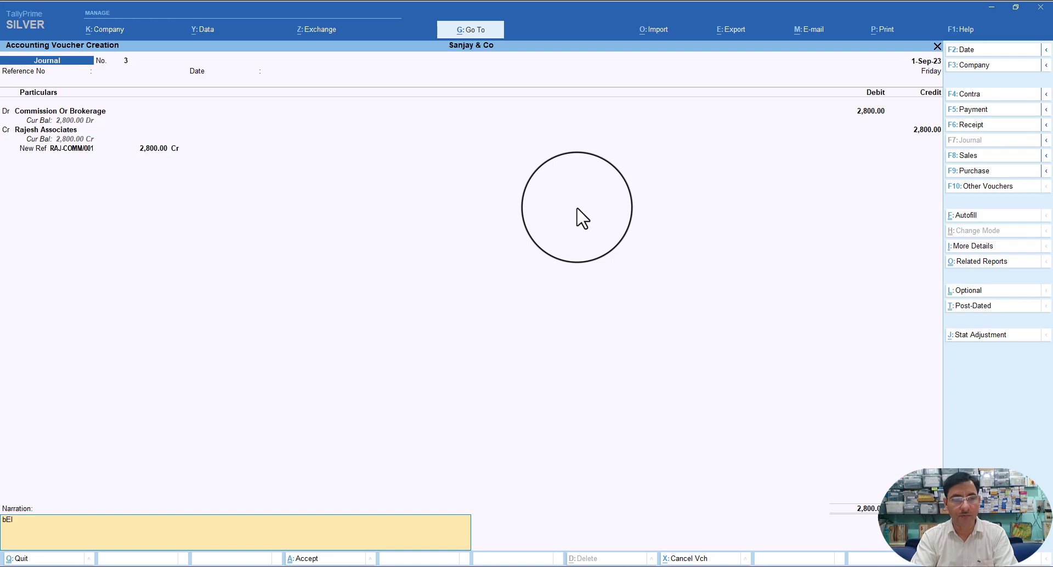
- Enter the narration 'Being commission due' and save journal voucher No. 3
{"action": "type", "text": "Being commission due"}
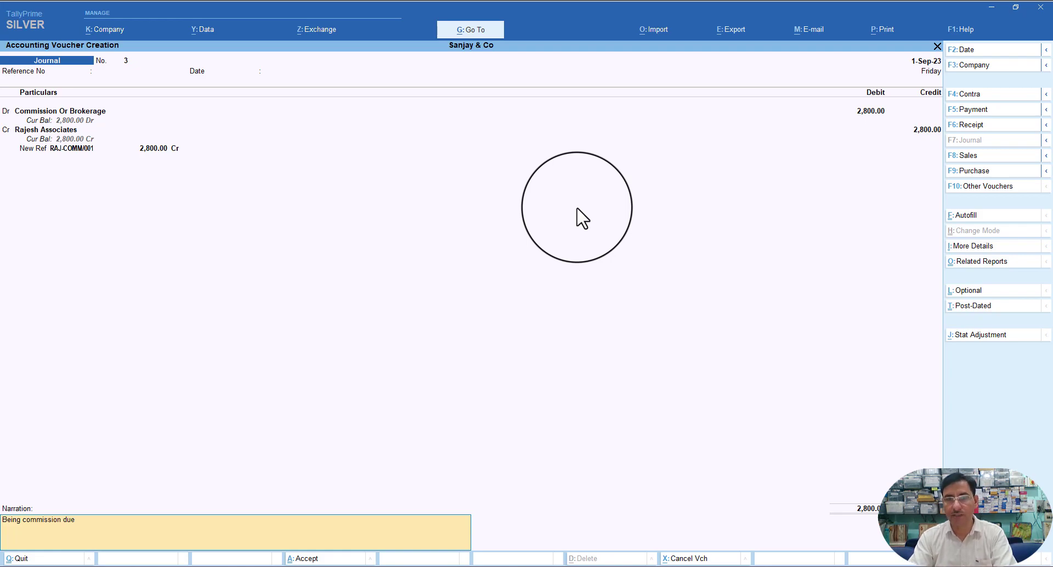
{"action": "key", "text": "Return"}
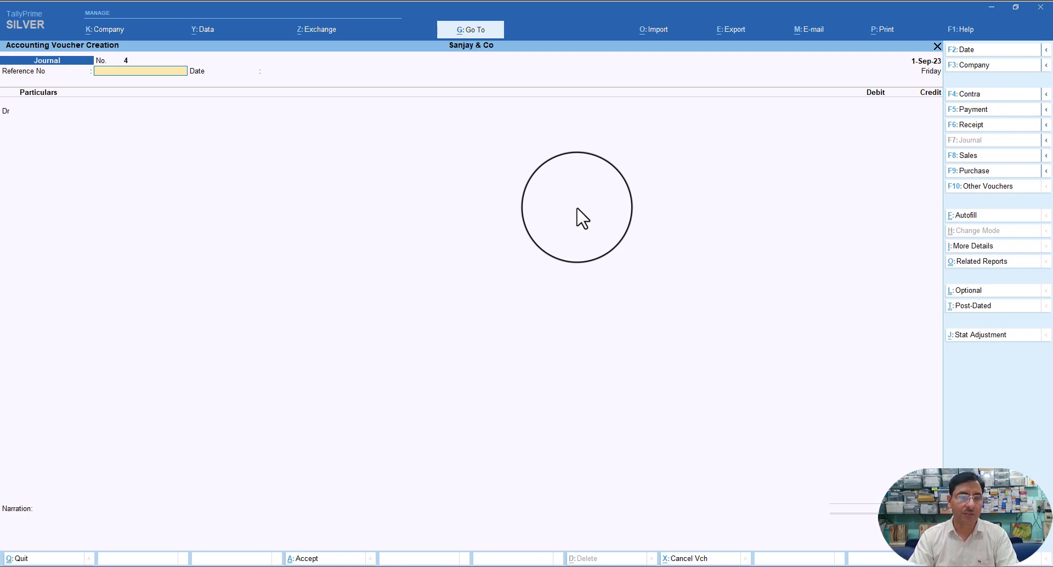
- Open the Form 26Q report via Display More Reports > Statutory Reports > TDS Reports
{"action": "key", "text": "Escape"}
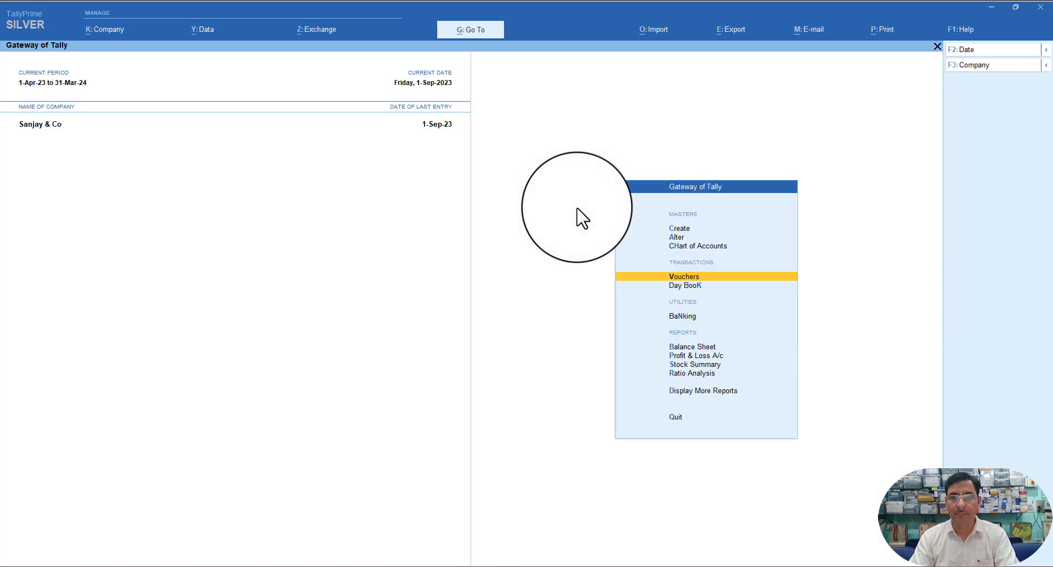
{"action": "key", "text": "Down"}
{"action": "key", "text": "Down"}
{"action": "key", "text": "Down"}
{"action": "key", "text": "Down"}
{"action": "key", "text": "Down"}
{"action": "key", "text": "Down"}
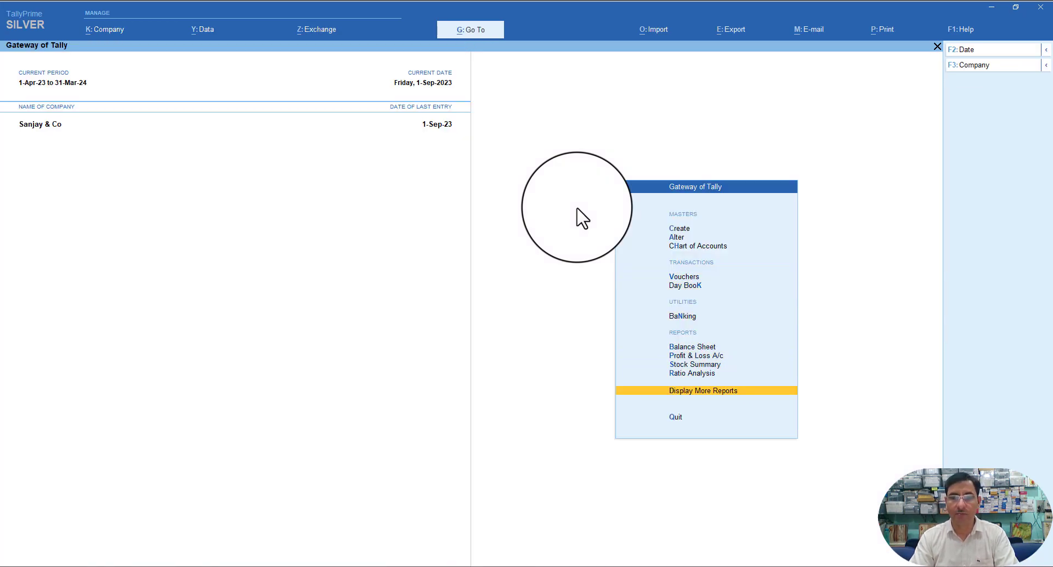
{"action": "key", "text": "Return"}
{"action": "key", "text": "Down"}
{"action": "key", "text": "Down"}
{"action": "key", "text": "Down"}
{"action": "key", "text": "Down"}
{"action": "key", "text": "Down"}
{"action": "key", "text": "Down"}
{"action": "key", "text": "Down"}
{"action": "key", "text": "Down"}
{"action": "key", "text": "Down"}
{"action": "key", "text": "Down"}
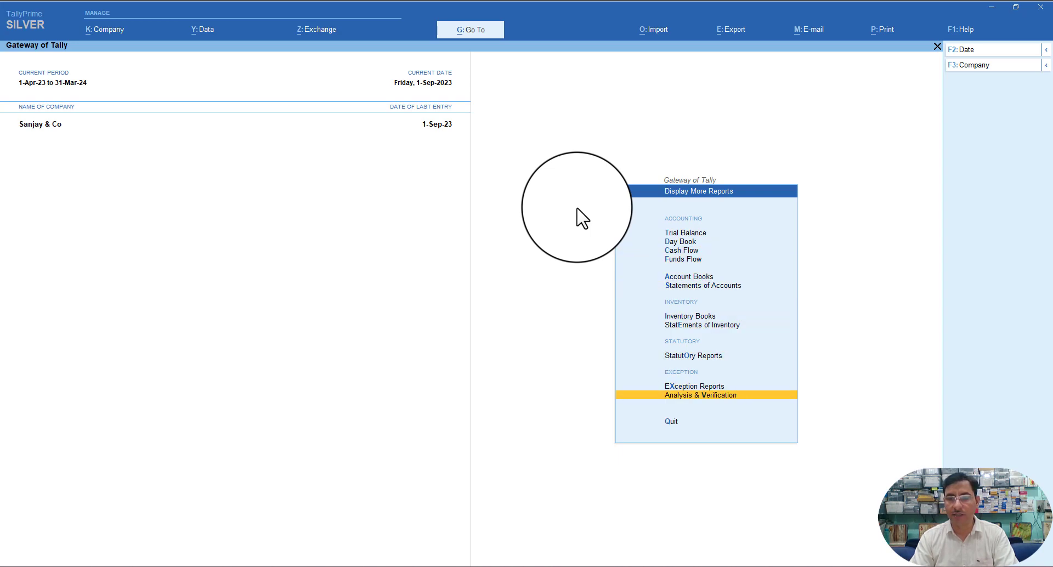
{"action": "key", "text": "Up"}
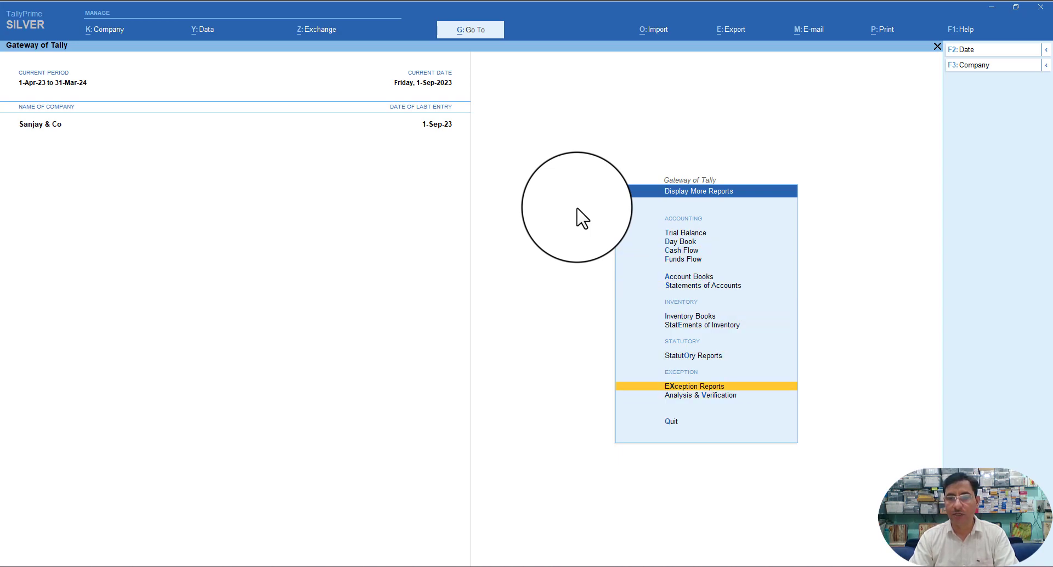
{"action": "key", "text": "Return"}
{"action": "key", "text": "Escape"}
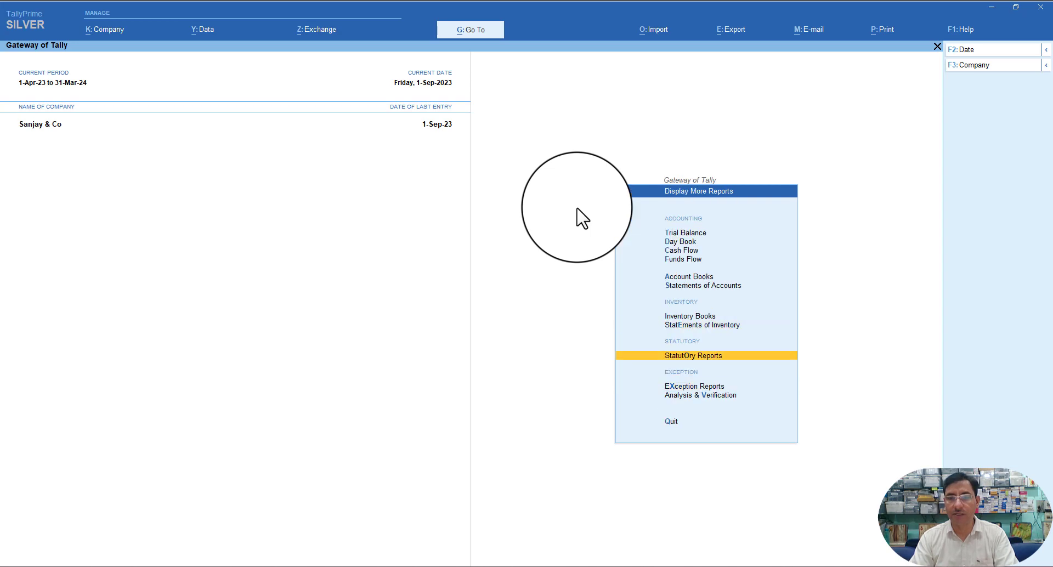
{"action": "key", "text": "Return"}
{"action": "key", "text": "Down"}
{"action": "key", "text": "Return"}
{"action": "key", "text": "Down"}
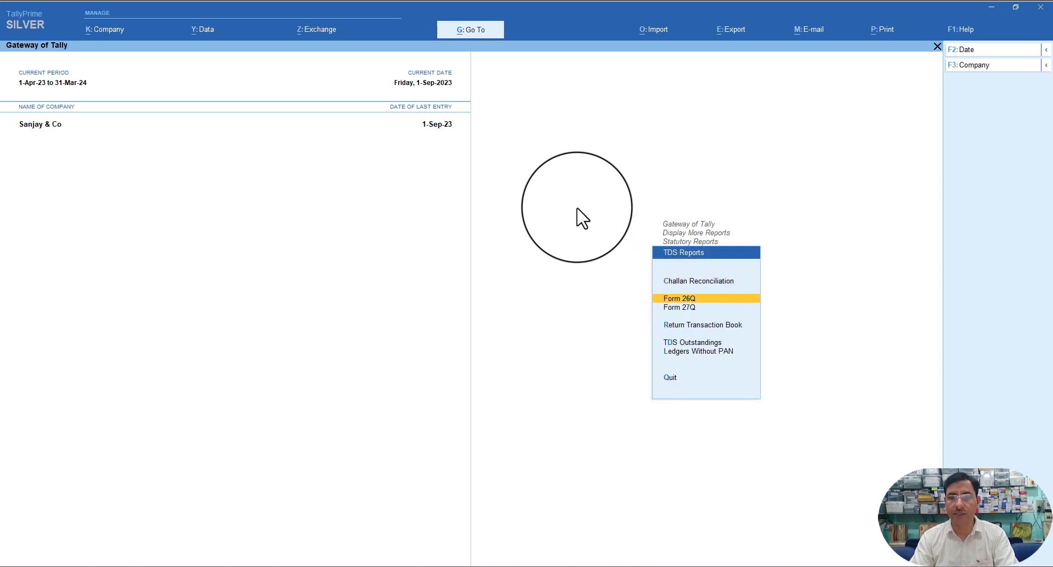
{"action": "key", "text": "Return"}
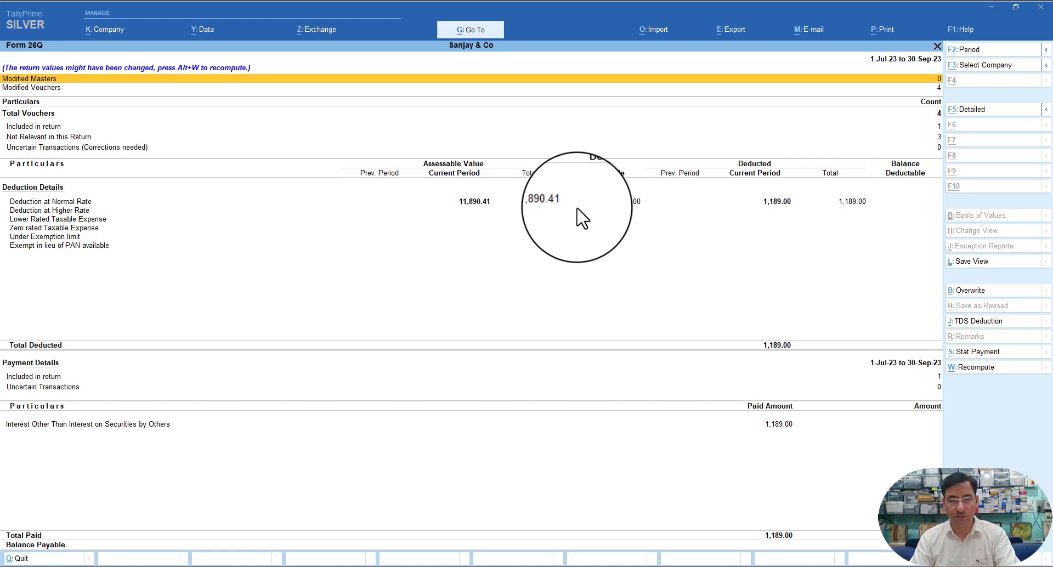
- Set the Form 26Q period to 1-Sep-23 through 30-Sep-23
{"action": "key", "text": "F2"}
{"action": "type", "text": "1.9"}
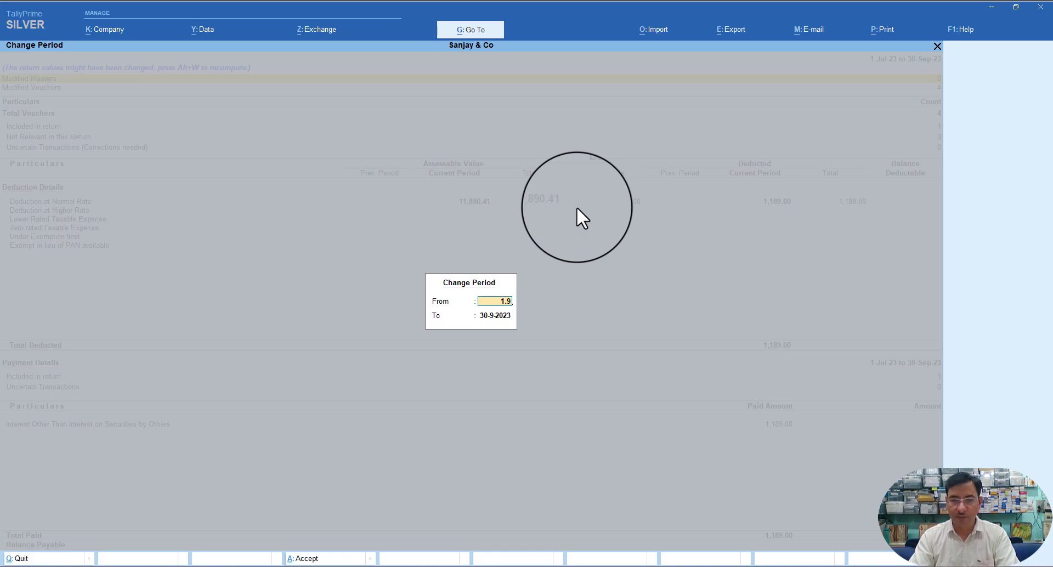
{"action": "key", "text": "Return"}
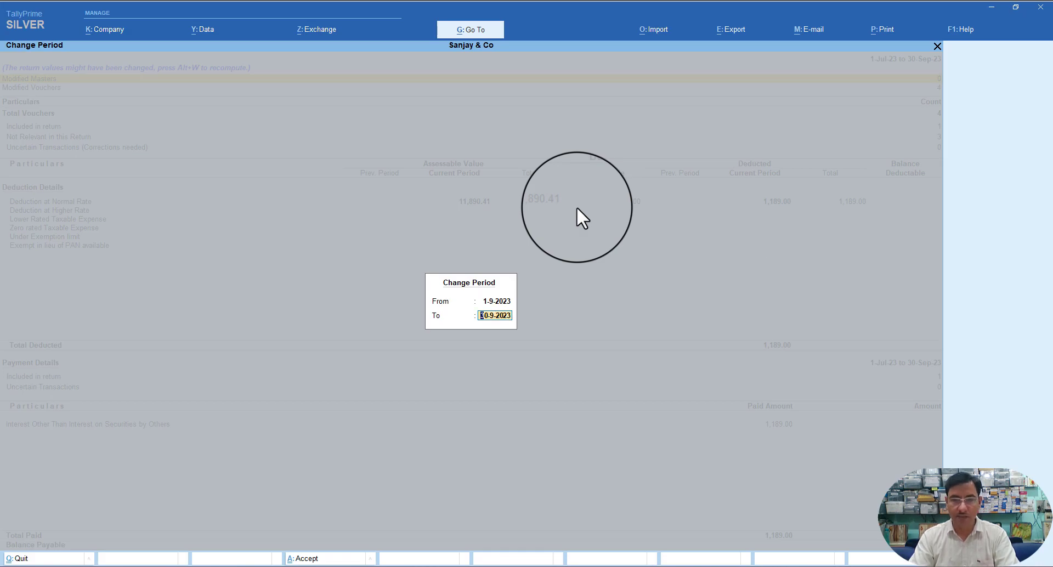
{"action": "key", "text": "Return"}
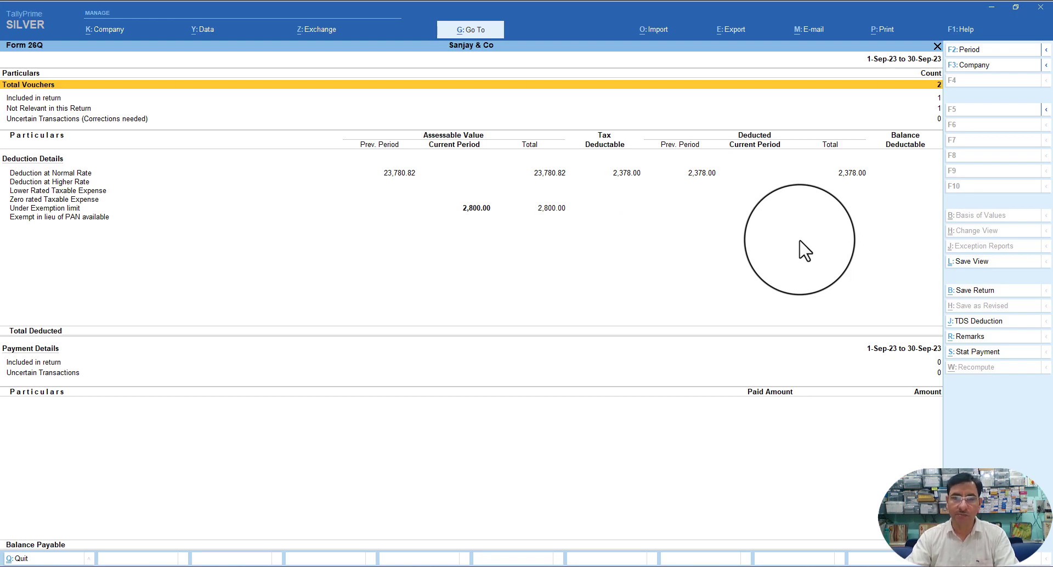
- Back out of Form 26Q, TDS Reports, Statutory Reports and Display More Reports to Gateway of Tally
{"action": "key", "text": "Escape"}
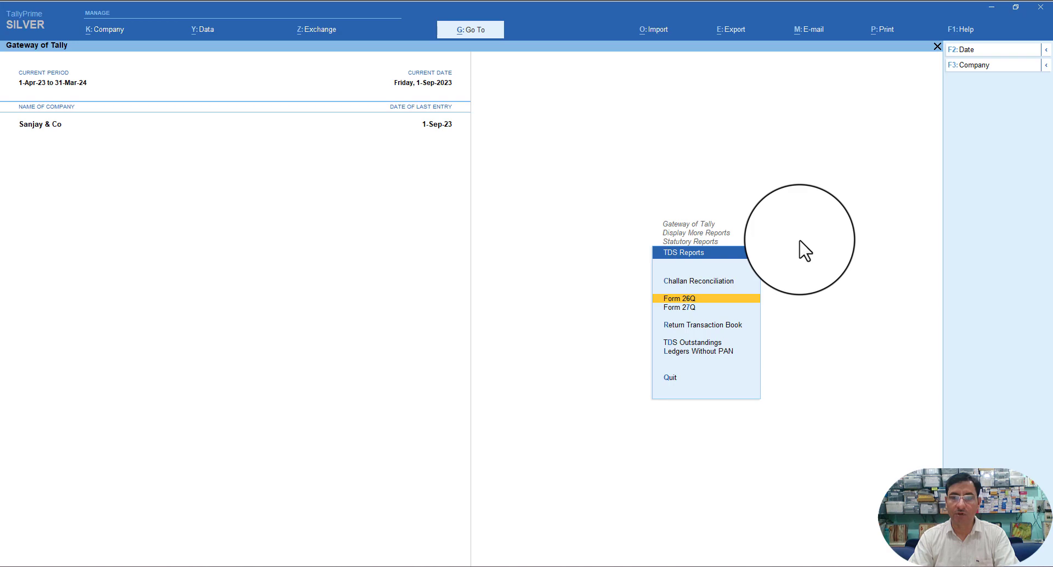
{"action": "key", "text": "Escape"}
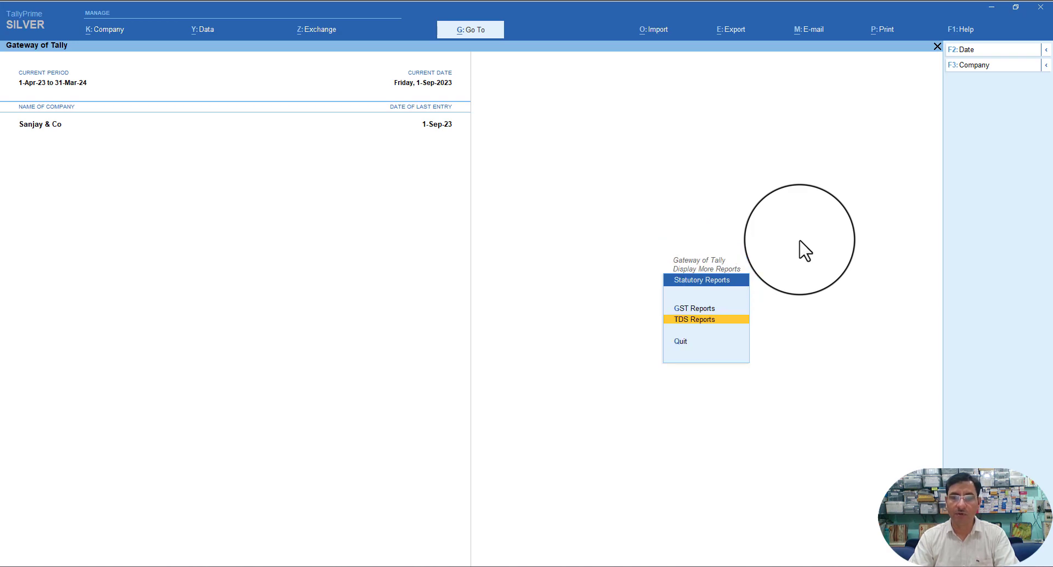
{"action": "key", "text": "Escape"}
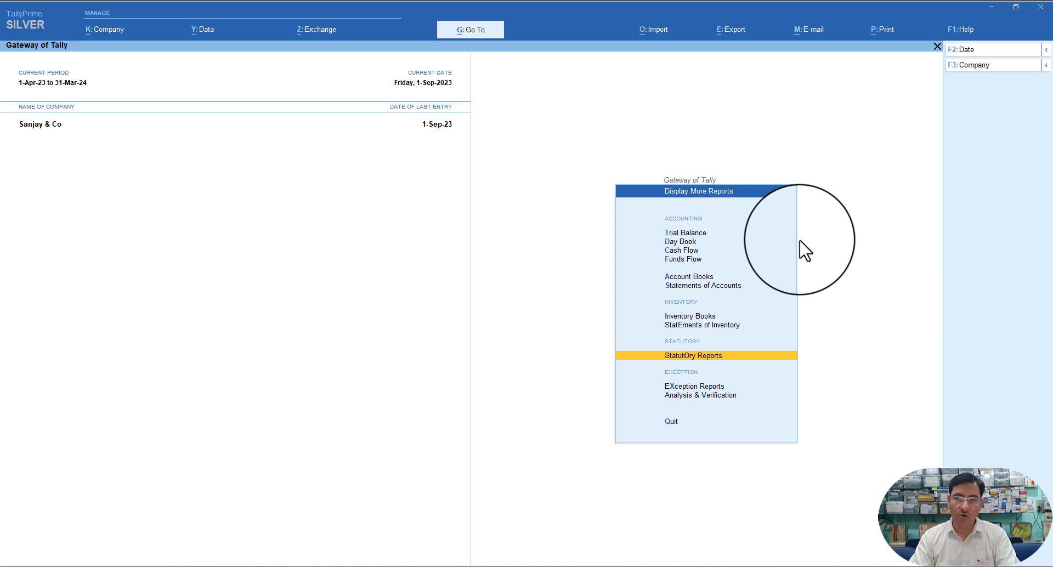
{"action": "key", "text": "Up"}
{"action": "key", "text": "Up"}
{"action": "key", "text": "Up"}
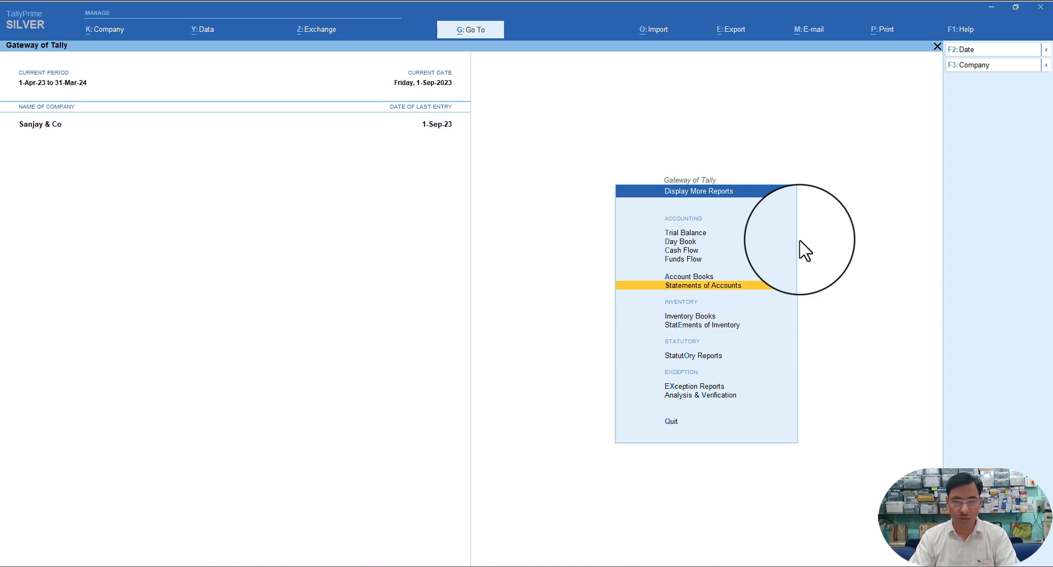
{"action": "key", "text": "Up"}
{"action": "key", "text": "Escape"}
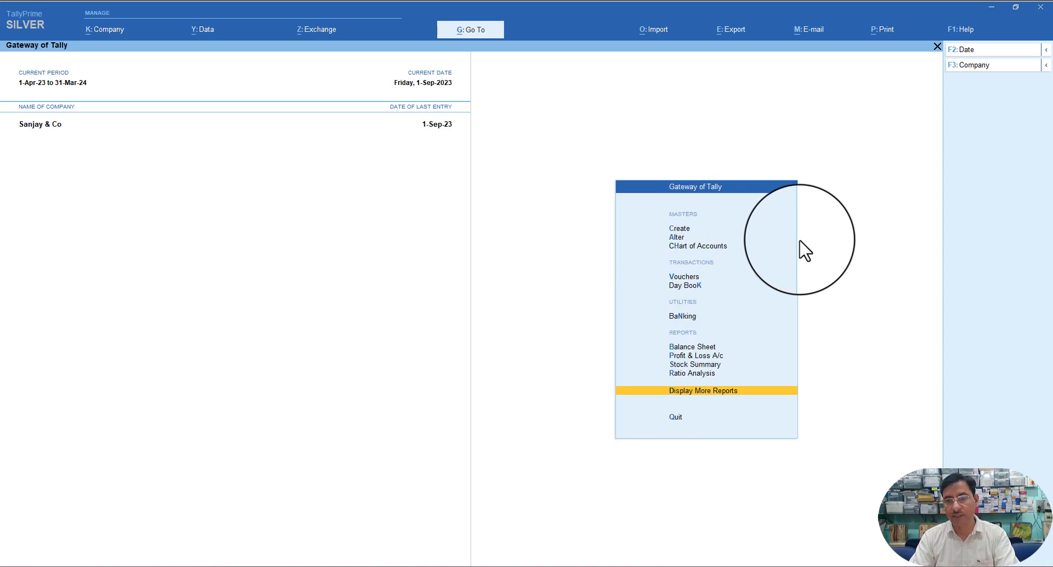
{"action": "key", "text": "Up"}
{"action": "key", "text": "Up"}
{"action": "key", "text": "Up"}
{"action": "key", "text": "Up"}
{"action": "key", "text": "Up"}
{"action": "key", "text": "Up"}
{"action": "key", "text": "Up"}
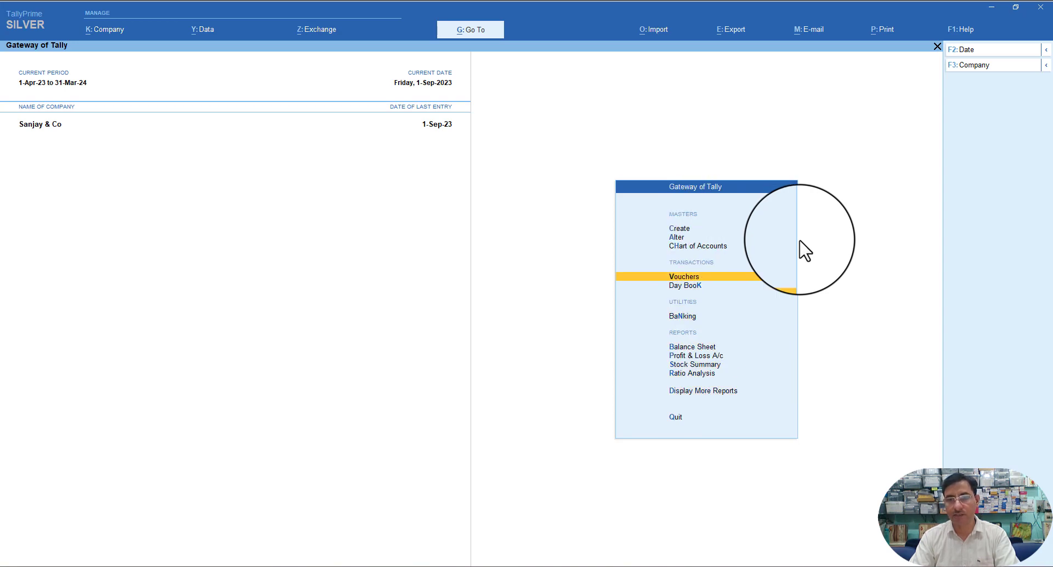
- Open journal voucher No. 4 and change its date to 2-Sep-23, ready for the debit line
{"action": "key", "text": "Return"}
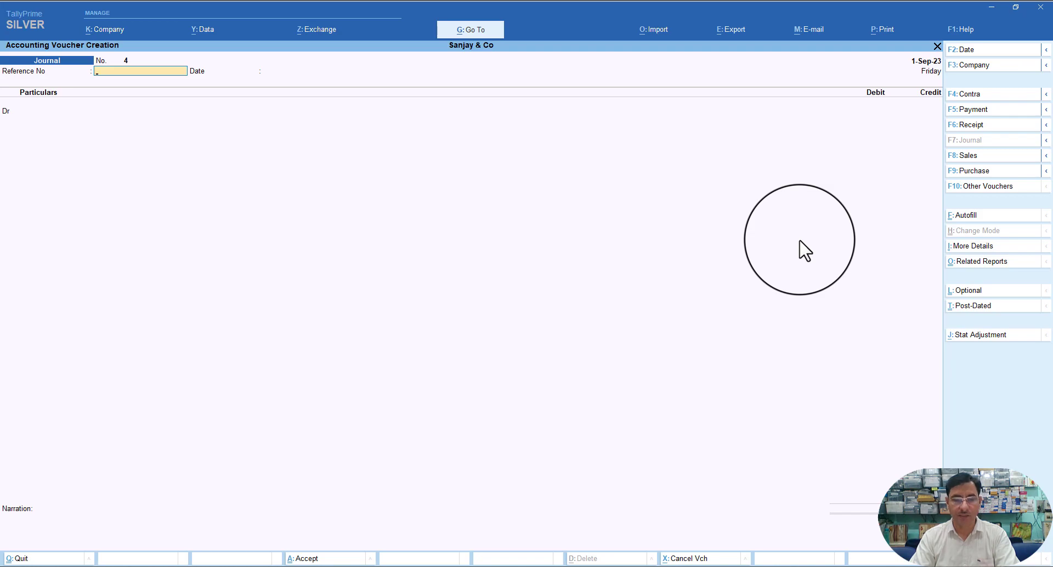
{"action": "key", "text": "F2"}
{"action": "key", "text": "Return"}
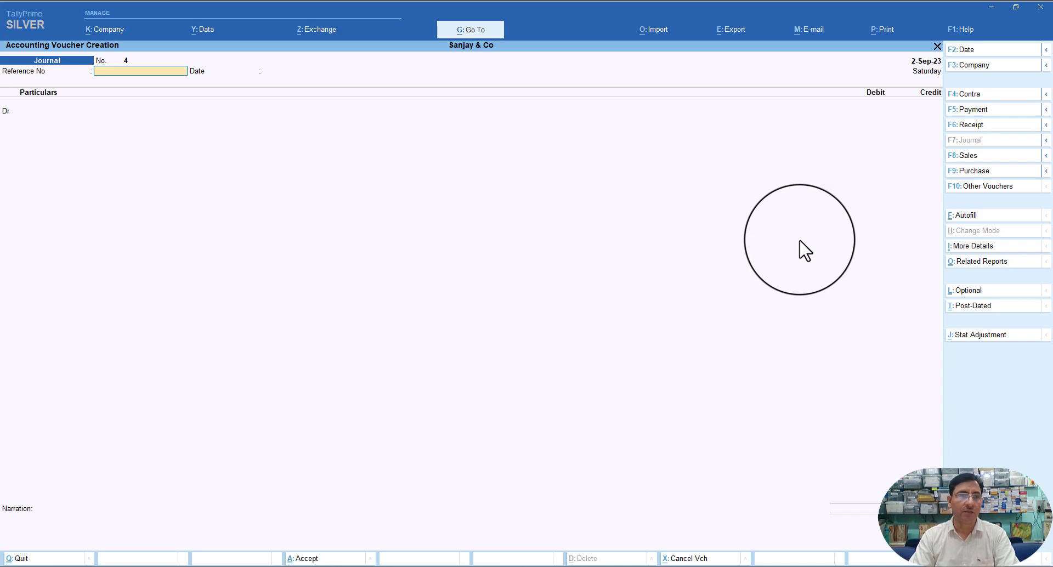
{"action": "key", "text": "Return"}
{"action": "key", "text": "Return"}
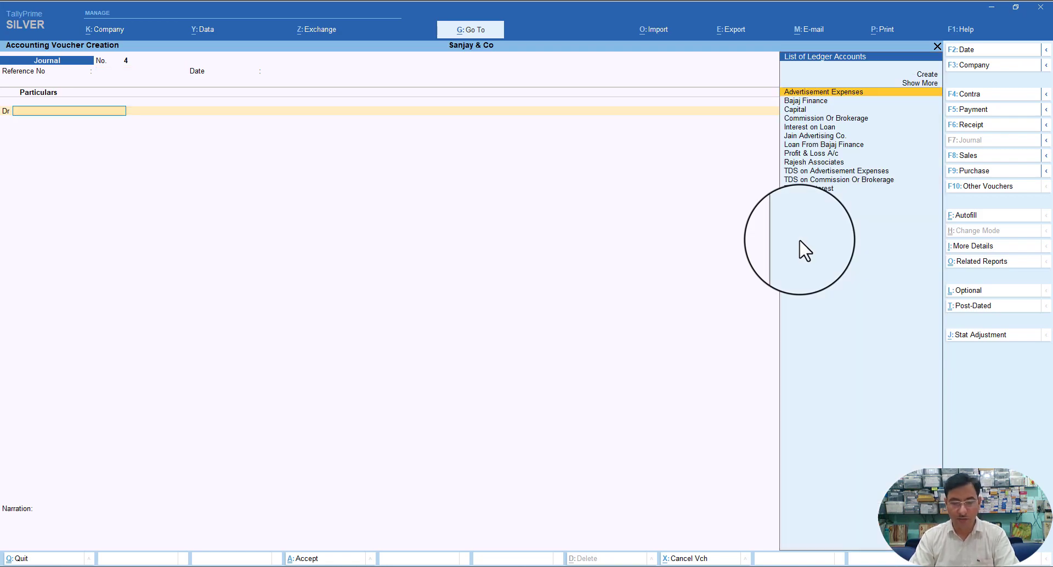
- Debit Commission Or Brokerage 13,500.00 in journal voucher No. 4
{"action": "type", "text": "c"}
{"action": "key", "text": "Down"}
{"action": "key", "text": "Return"}
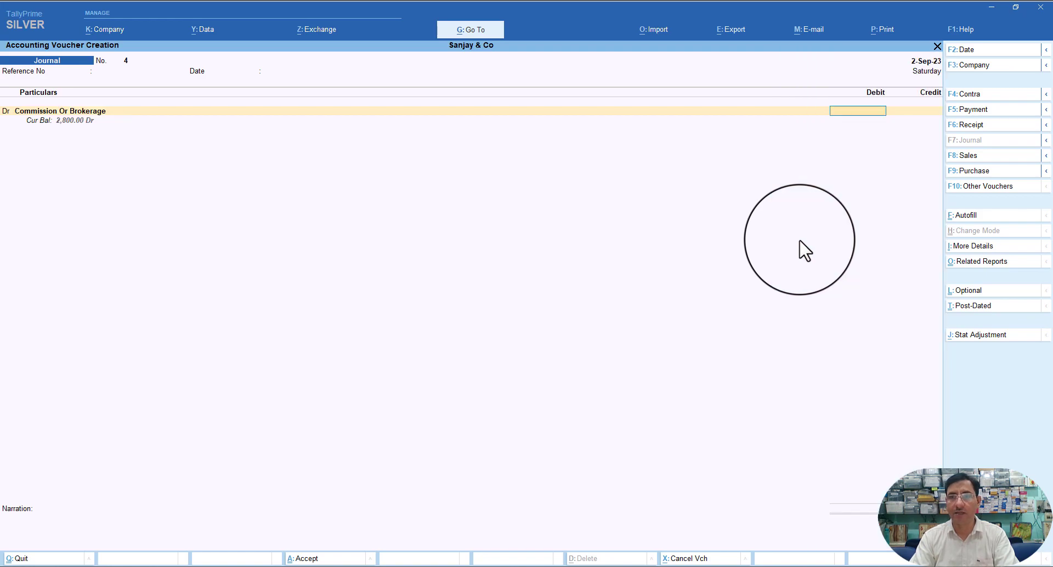
{"action": "type", "text": "13"}
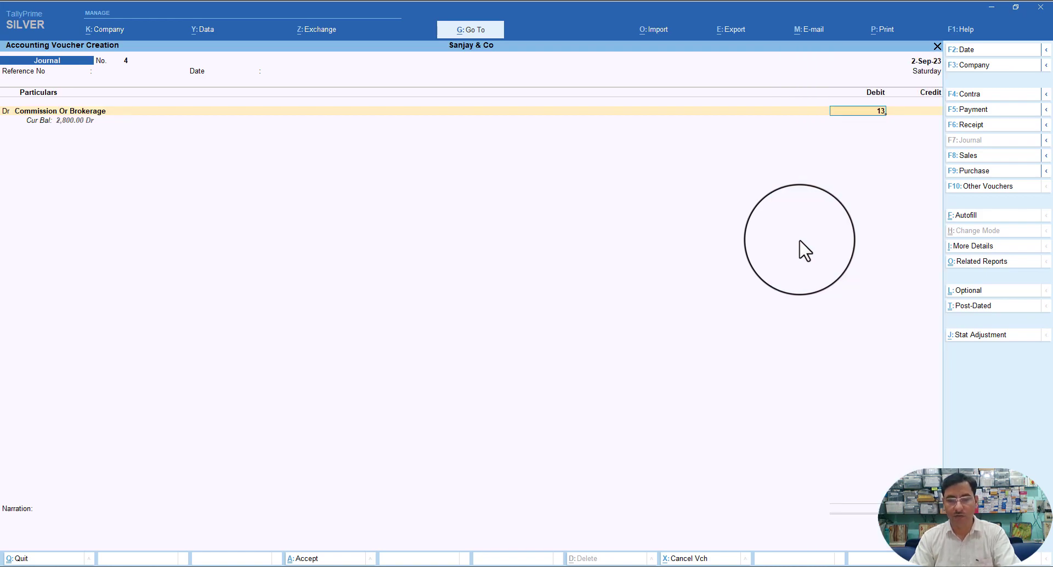
{"action": "type", "text": ",500"}
{"action": "key", "text": "Return"}
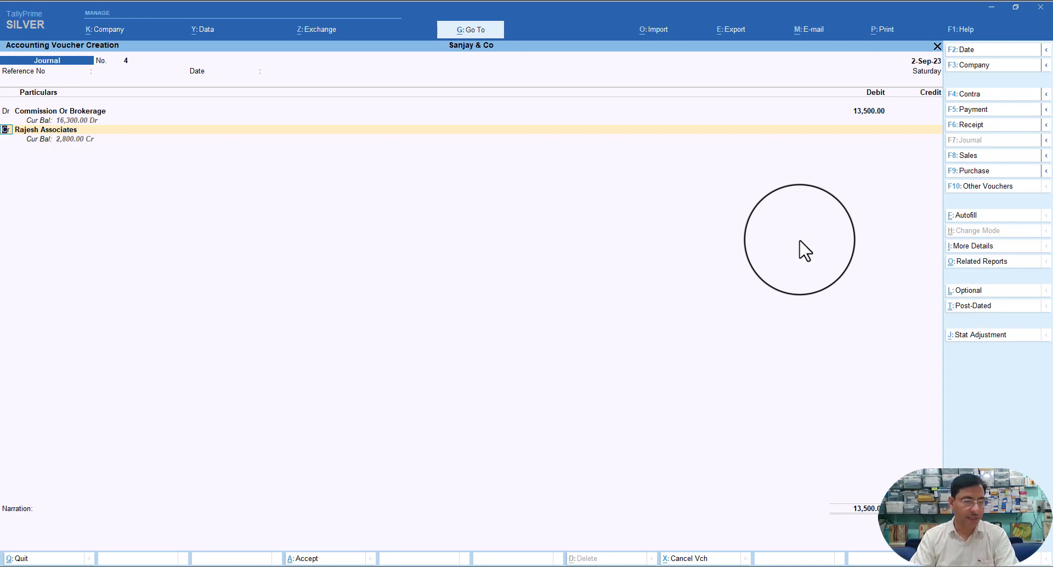
- Credit Rajesh Associates the prefilled 12,825.00 and bring up its bill-wise details
{"action": "key", "text": "Return"}
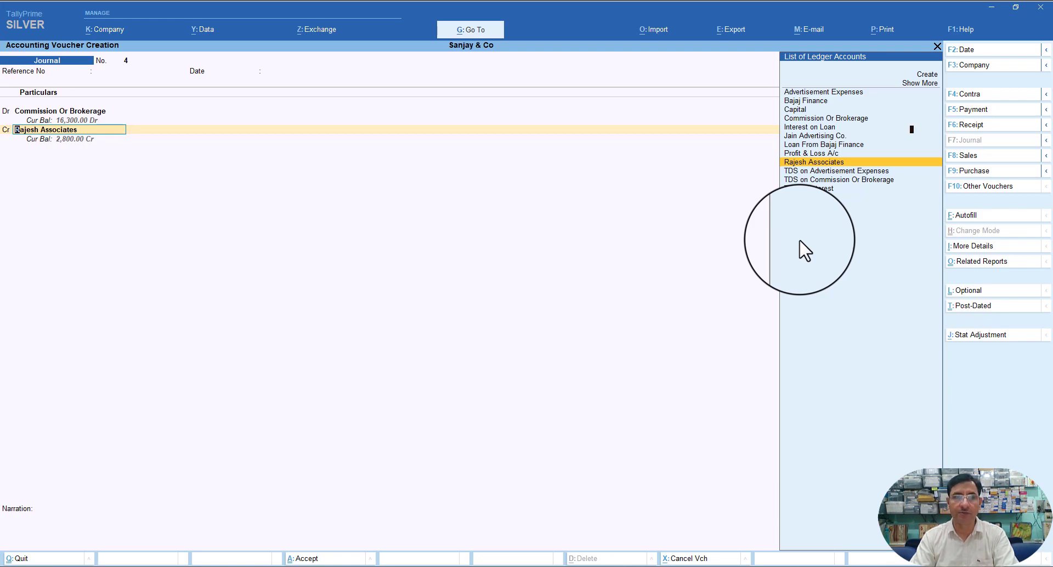
{"action": "key", "text": "Return"}
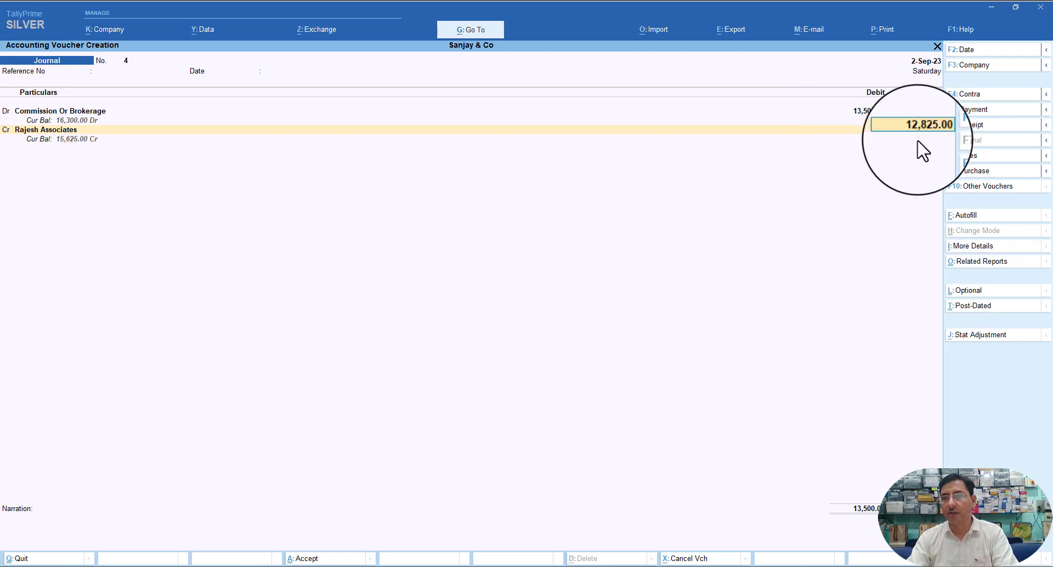
{"action": "key", "text": "Return"}
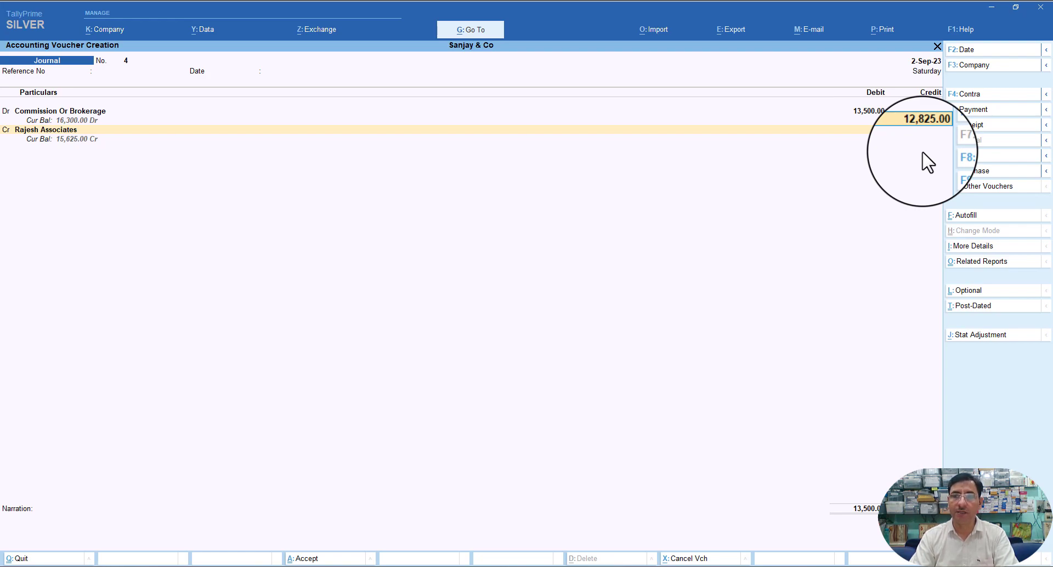
{"action": "key", "text": "Return"}
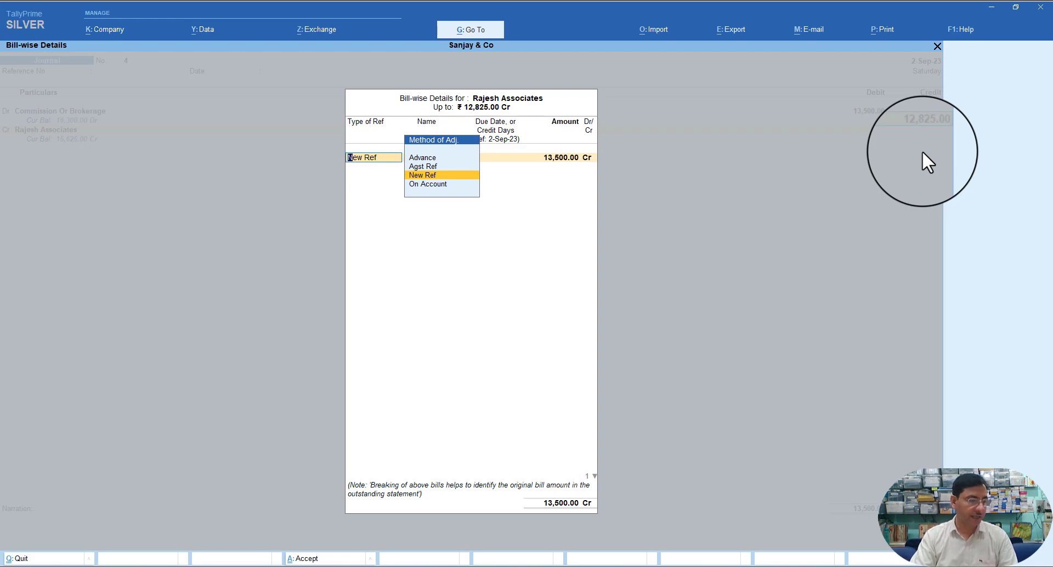
- Add new bill reference Raj/comm/002 for 13,500.00 Cr
{"action": "key", "text": "Return"}
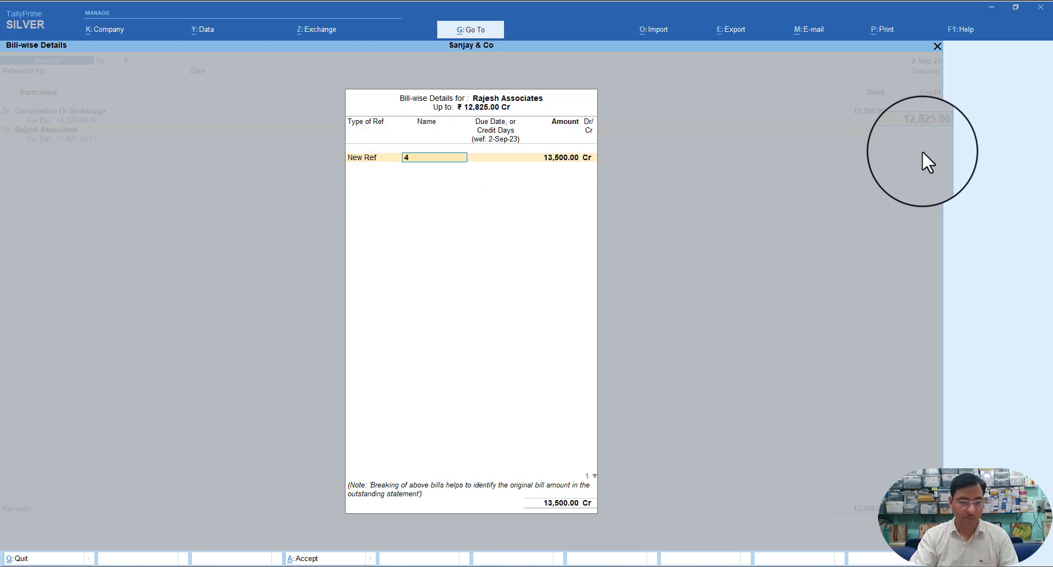
{"action": "type", "text": "Raj"}
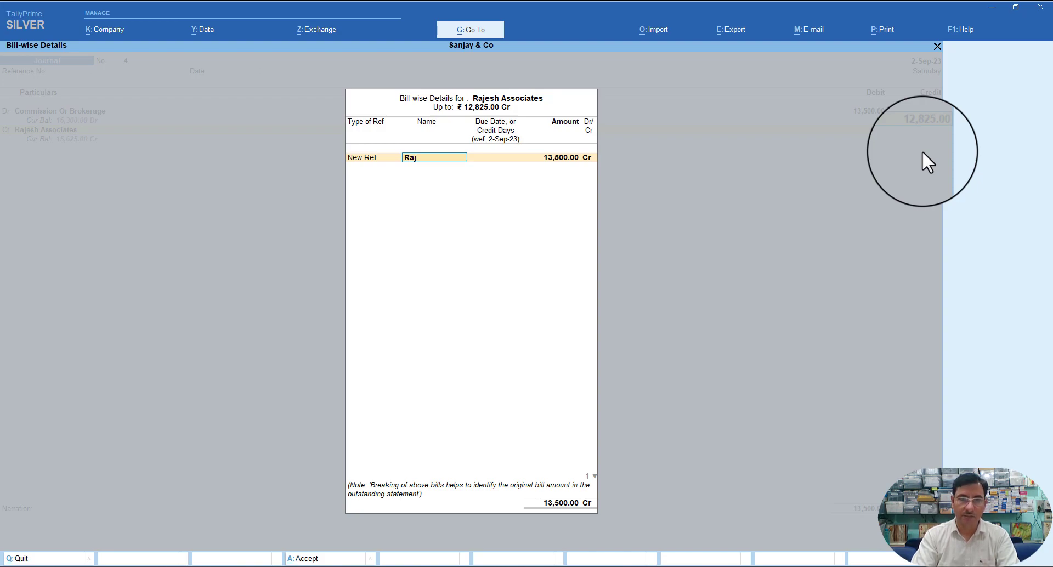
{"action": "type", "text": "/com"}
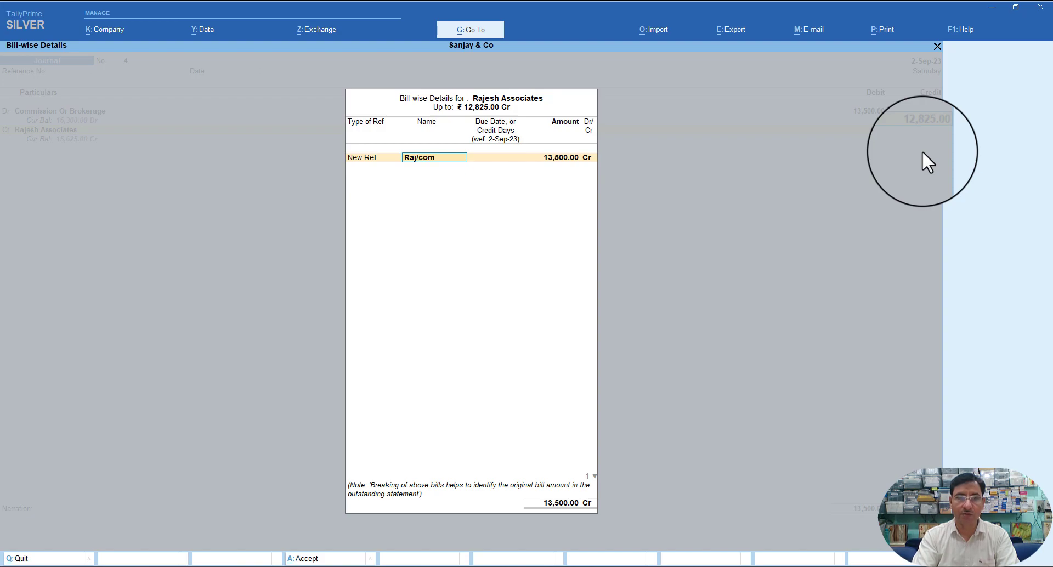
{"action": "type", "text": "m/"}
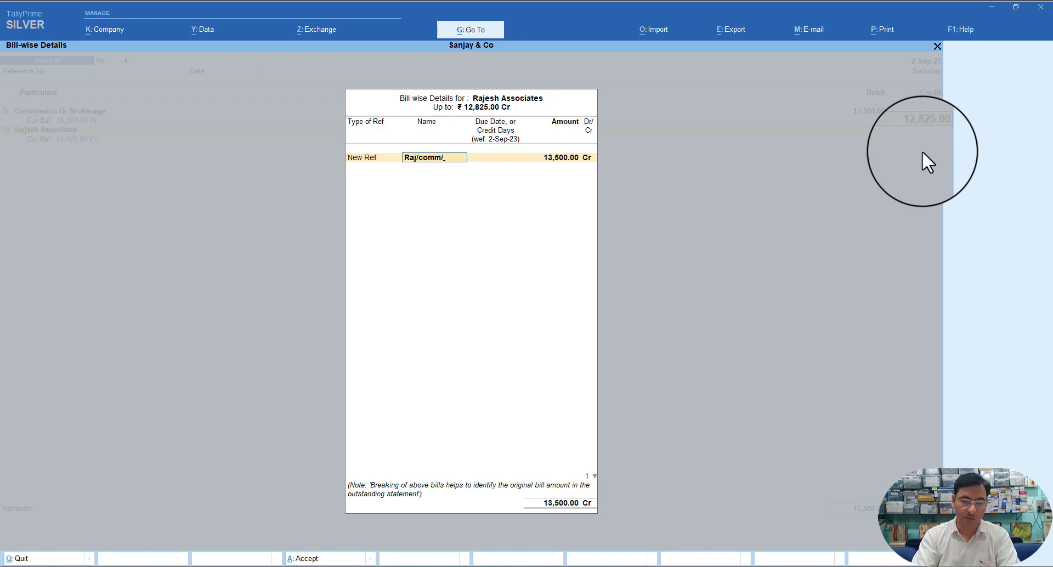
{"action": "type", "text": "002"}
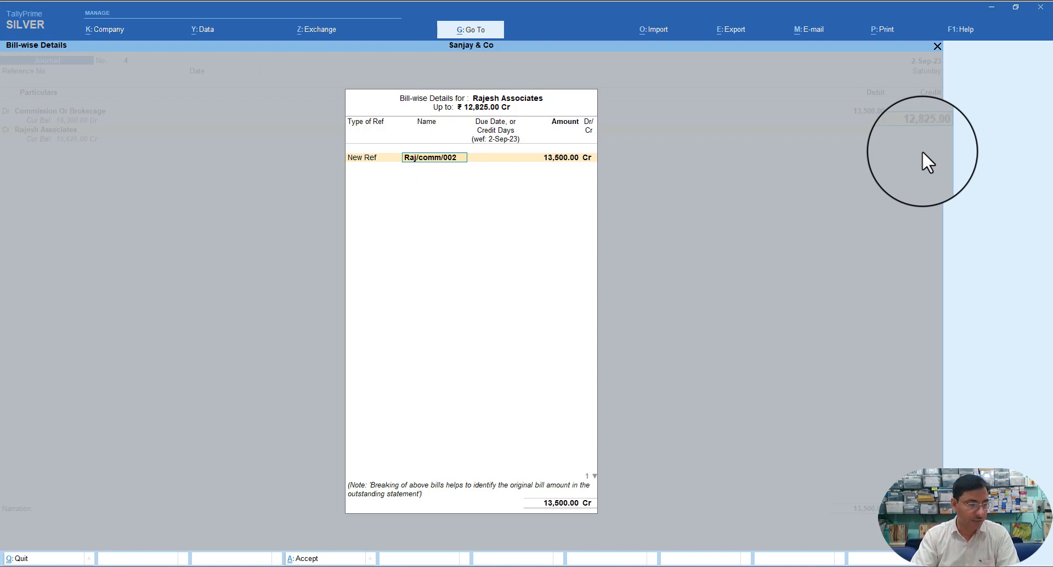
{"action": "key", "text": "Return"}
{"action": "key", "text": "Return"}
{"action": "key", "text": "Return"}
{"action": "key", "text": "Return"}
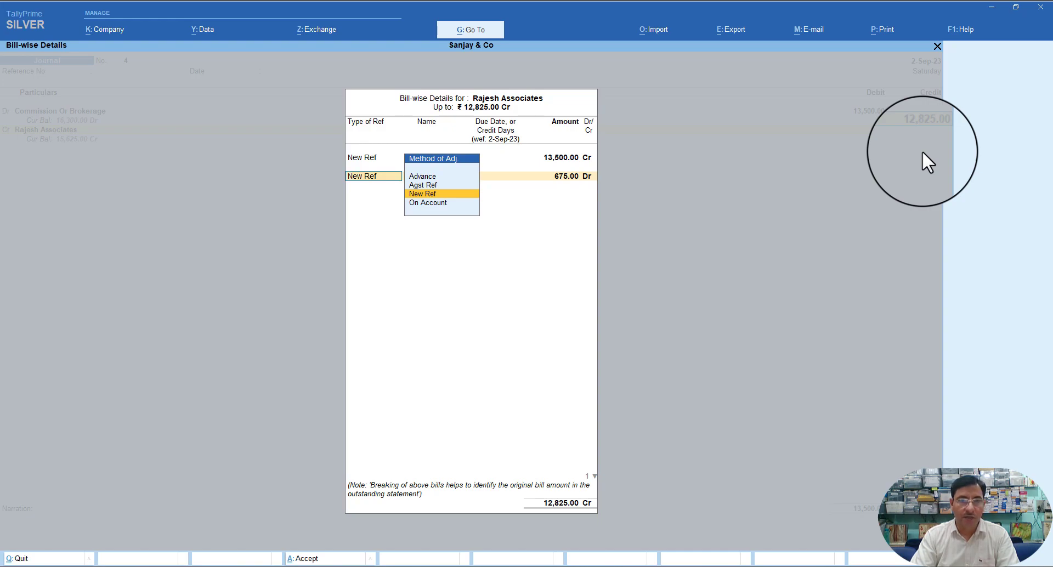
- Add a second new reference TDS/Raj/Comm/002 for 675.00 Dr and close bill-wise details
{"action": "key", "text": "Return"}
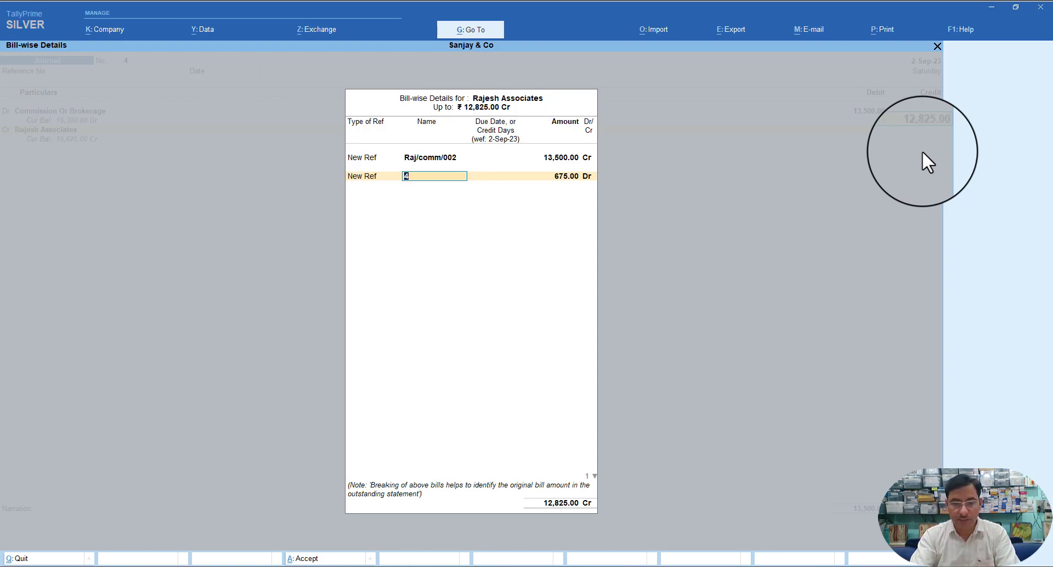
{"action": "type", "text": "T"}
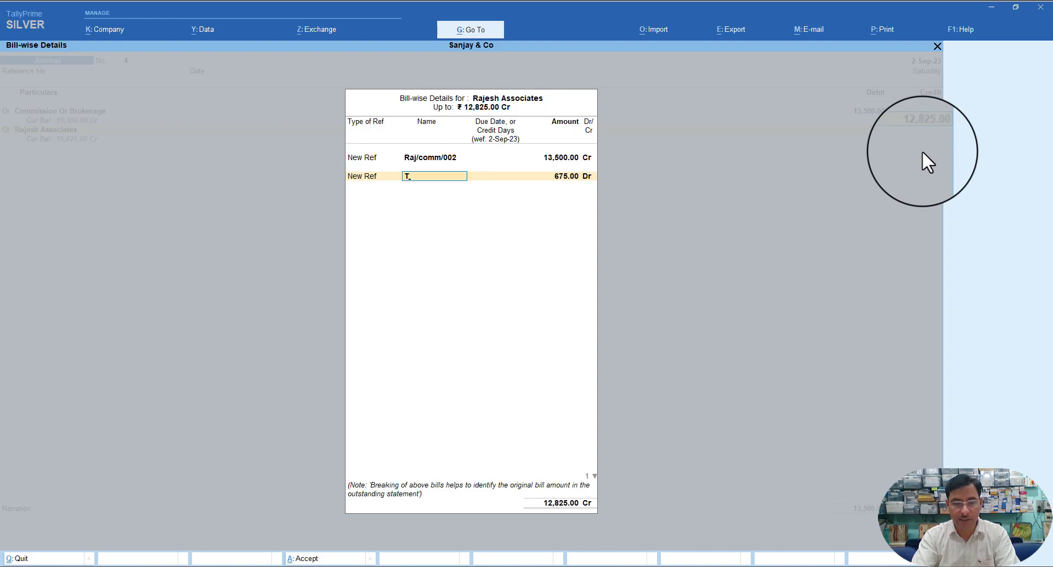
{"action": "type", "text": "DS/Raj/Comm"}
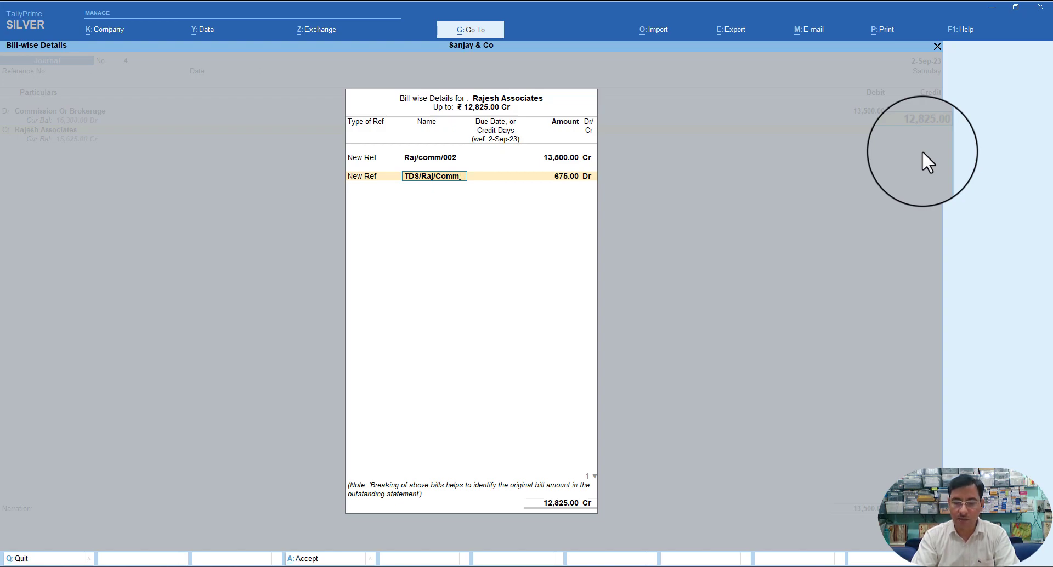
{"action": "type", "text": "002"}
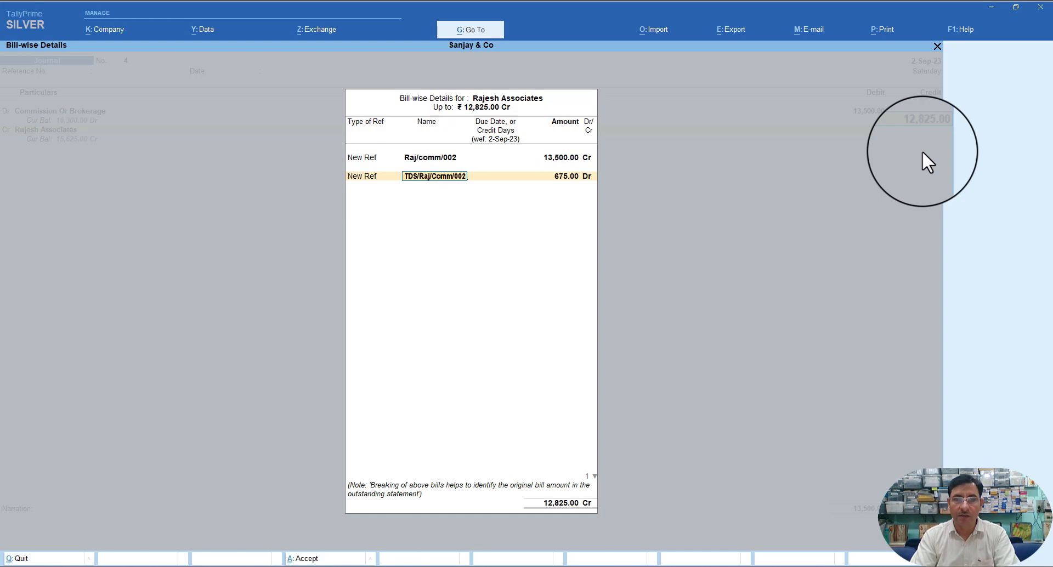
{"action": "key", "text": "Return"}
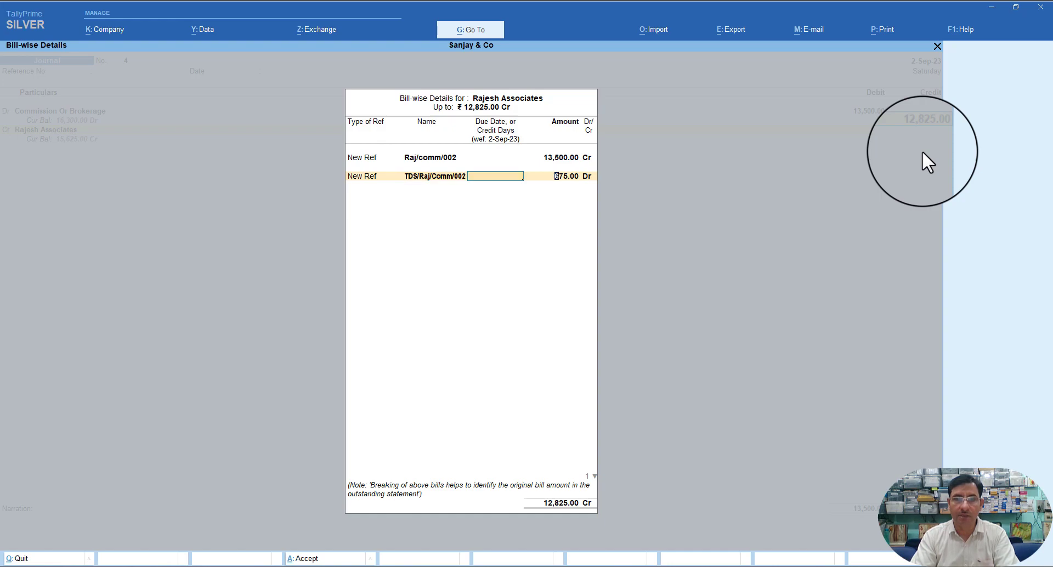
{"action": "key", "text": "Return"}
{"action": "key", "text": "Return"}
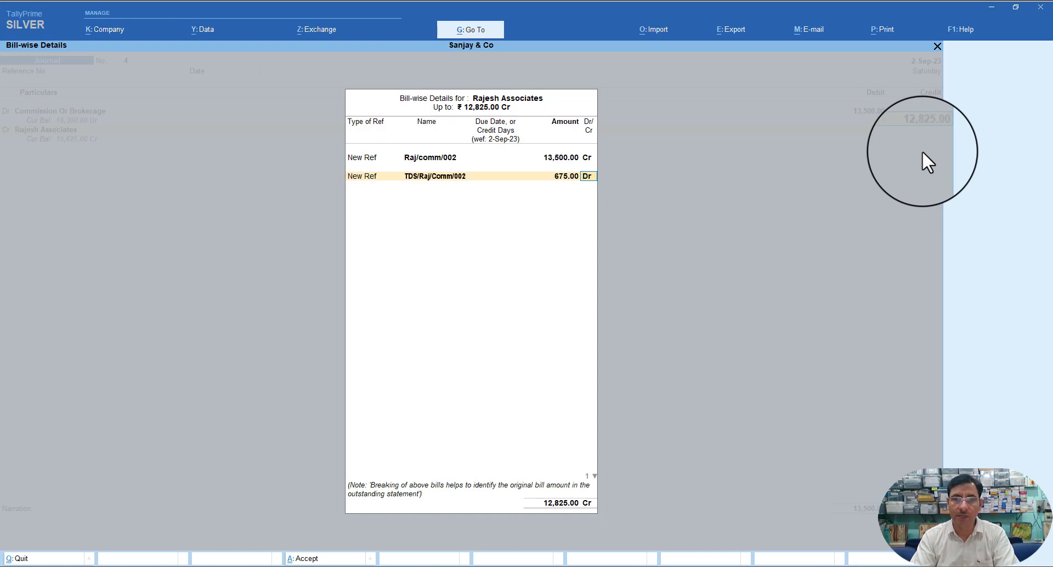
{"action": "key", "text": "Return"}
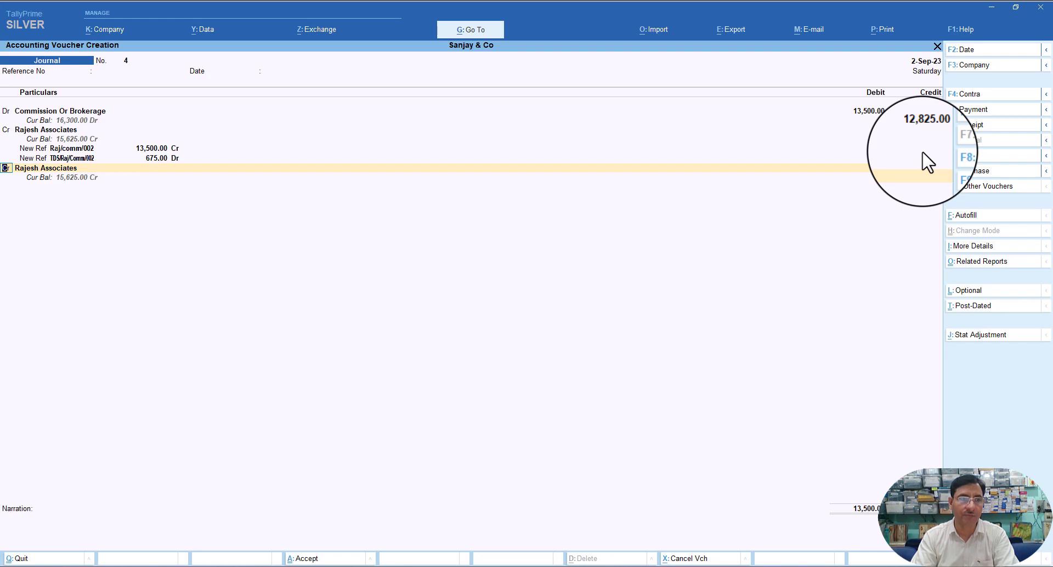
- Credit Rajesh Associates 13,500.00 and view pending bill RAJ-COMM/001 (2,800.00) in Bill-wise Details
{"action": "key", "text": "Return"}
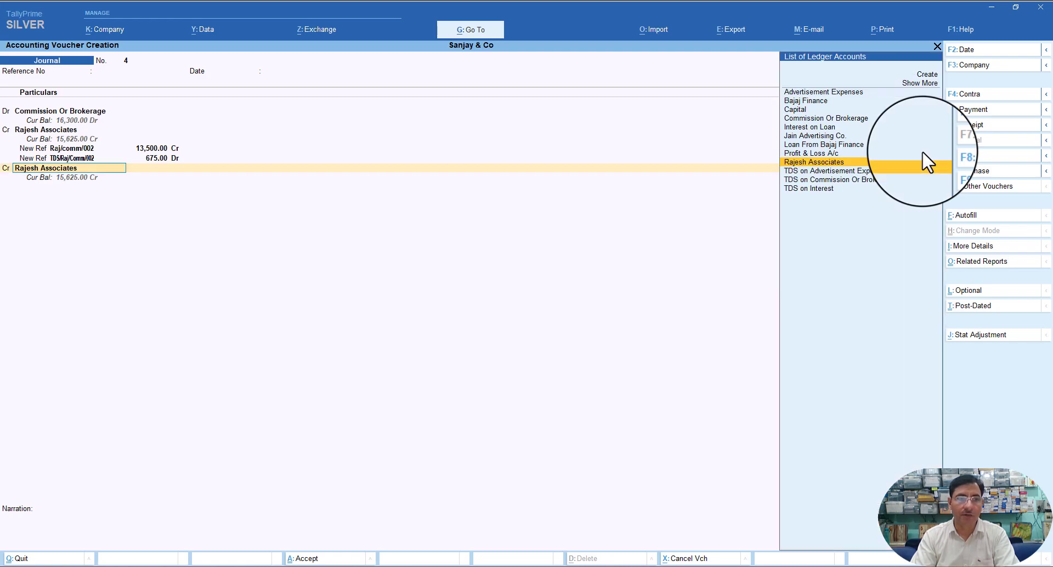
{"action": "key", "text": "Return"}
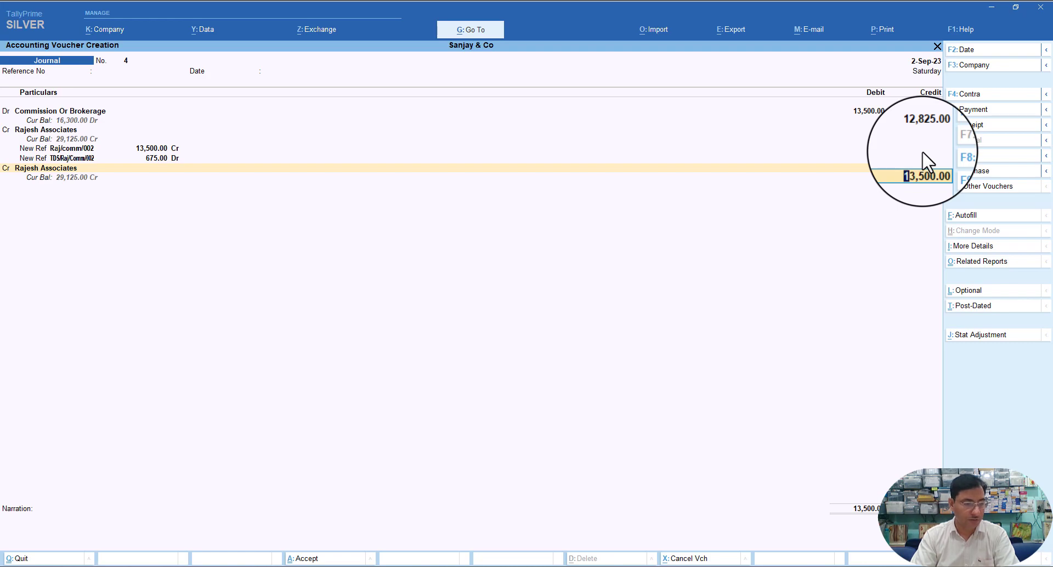
{"action": "key", "text": "Return"}
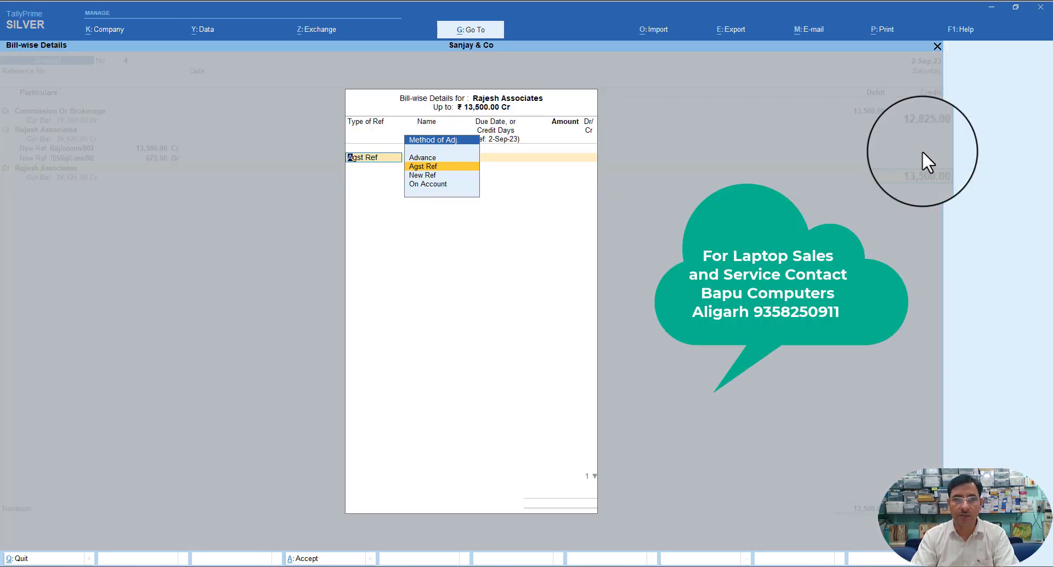
{"action": "key", "text": "Return"}
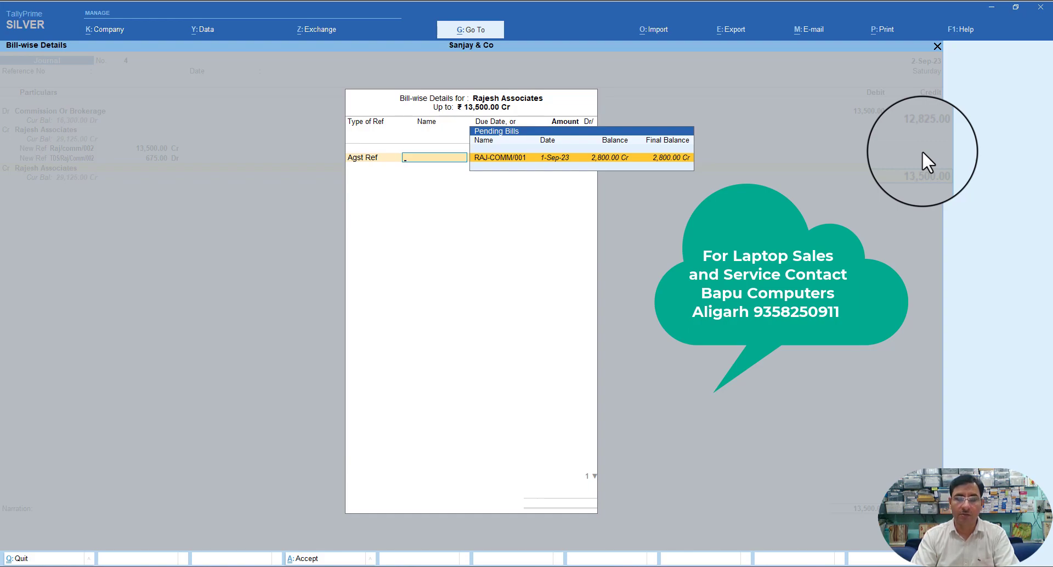
{"action": "key", "text": "BackSpace"}
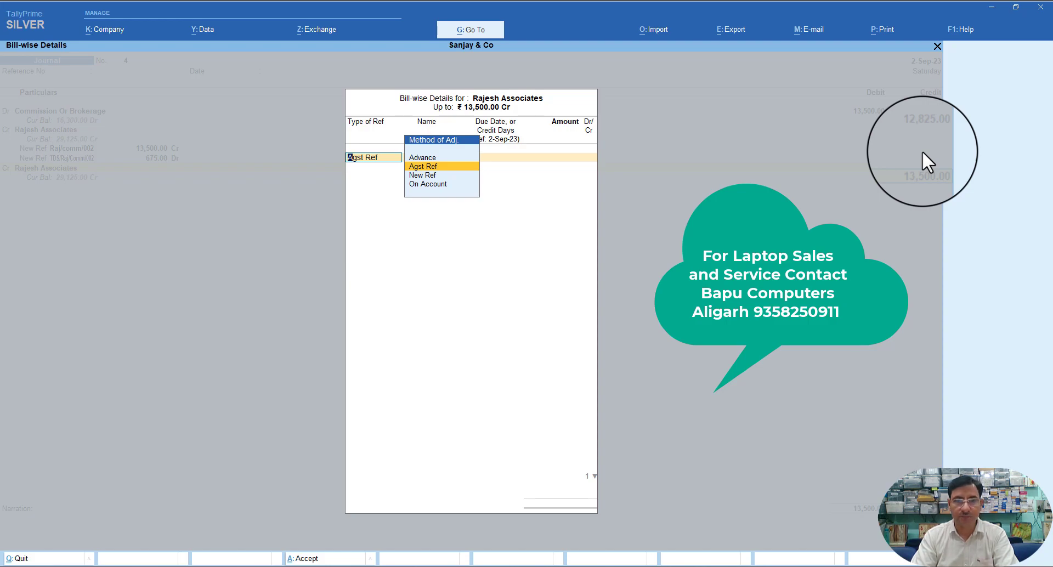
{"action": "key", "text": "Return"}
{"action": "key", "text": "Return"}
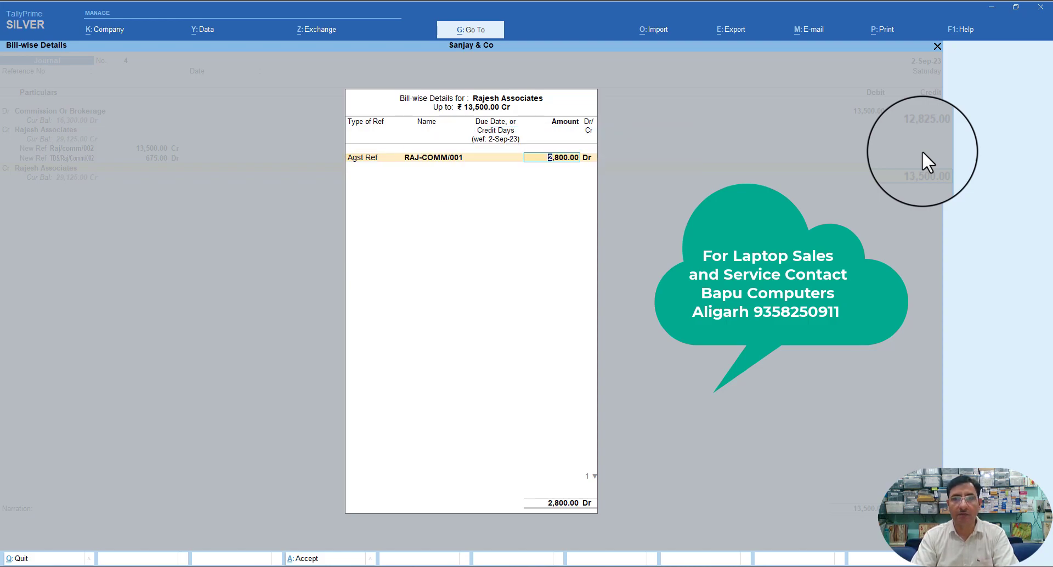
{"action": "key", "text": "Return"}
{"action": "key", "text": "Return"}
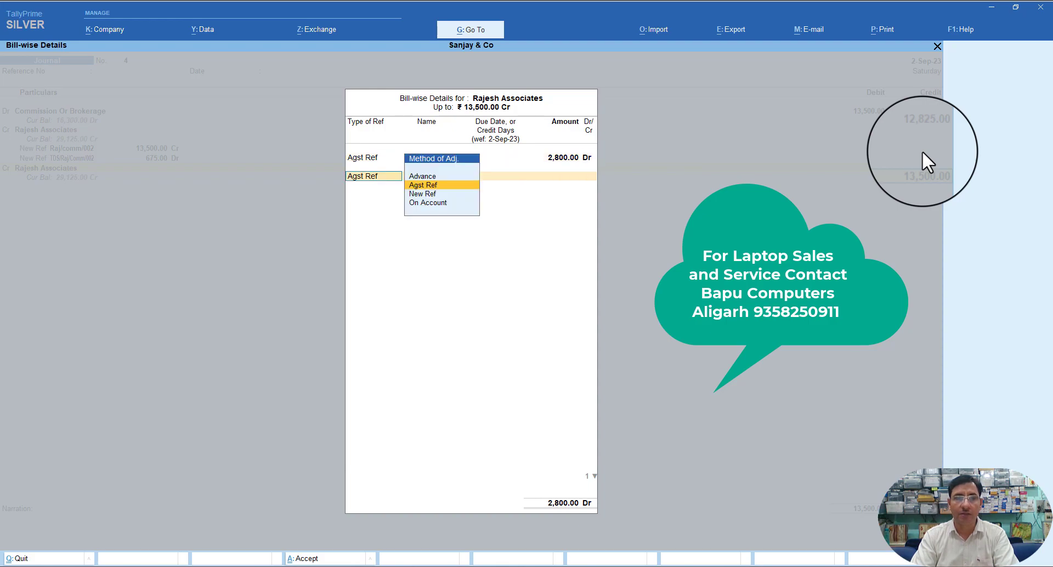
- Change the bill allocation to New Ref RAJ-COMM/002 for 13,500 Cr and accept it
{"action": "key", "text": "Return"}
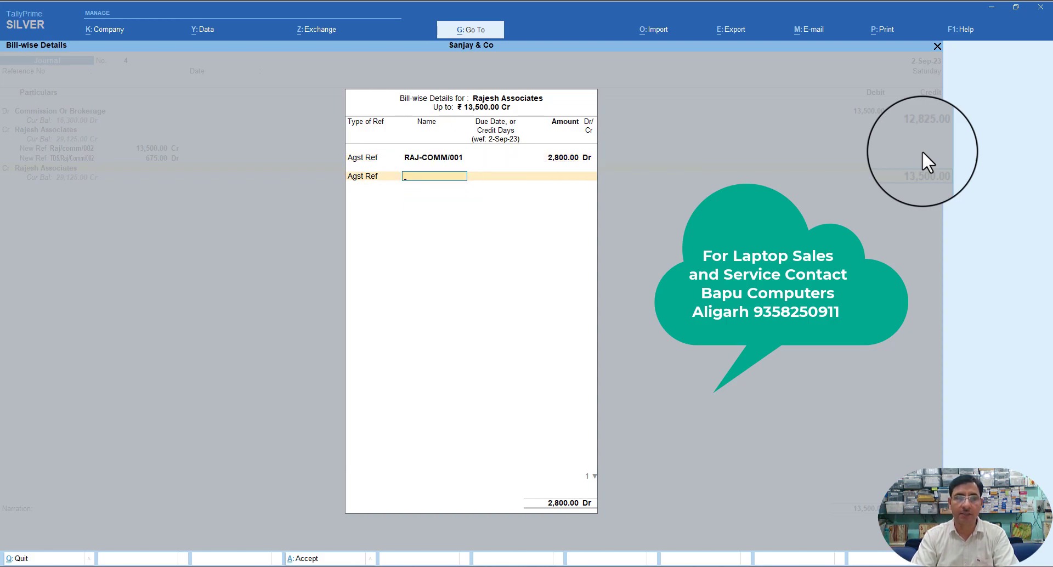
{"action": "key", "text": "BackSpace"}
{"action": "key", "text": "BackSpace"}
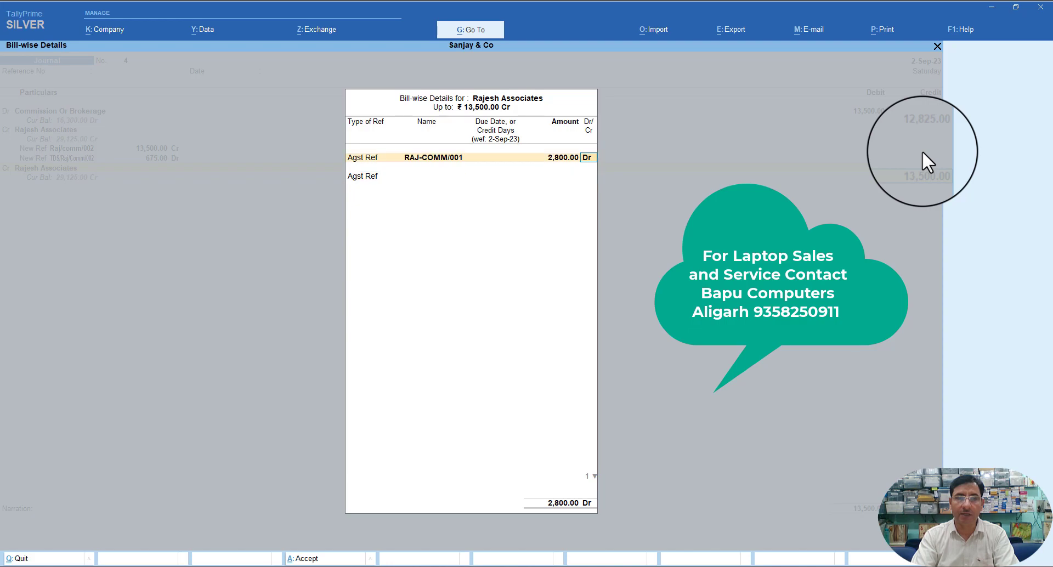
{"action": "key", "text": "BackSpace"}
{"action": "key", "text": "BackSpace"}
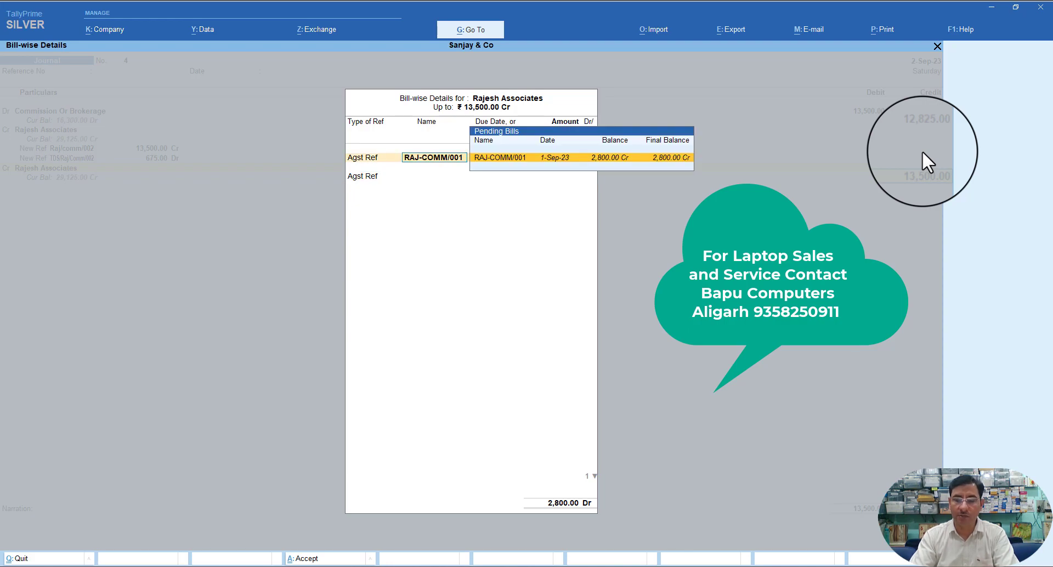
{"action": "key", "text": "BackSpace"}
{"action": "key", "text": "Down"}
{"action": "key", "text": "Return"}
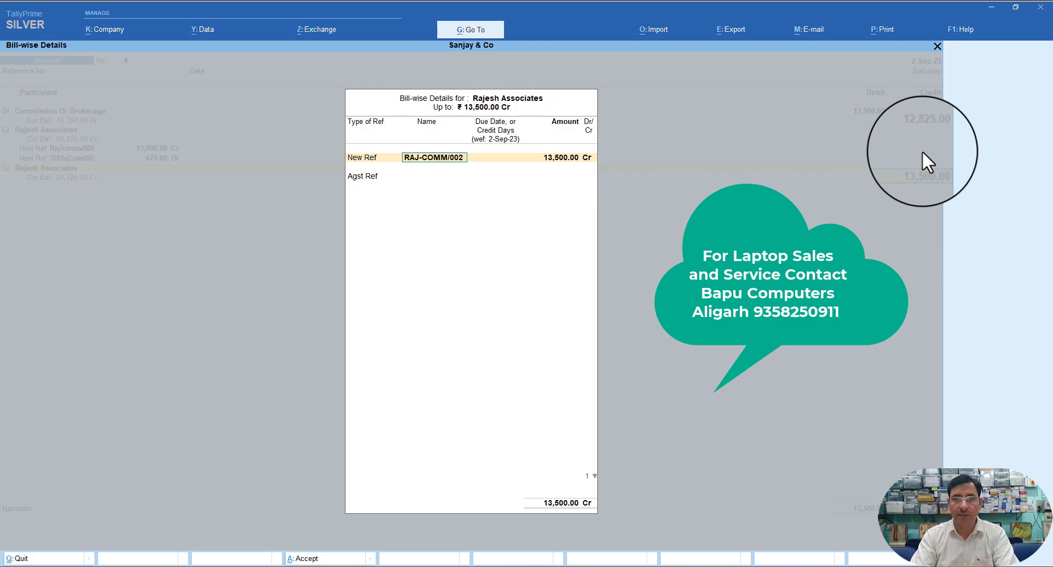
{"action": "key", "text": "BackSpace"}
{"action": "type", "text": "2"}
{"action": "key", "text": "Return"}
{"action": "key", "text": "Return"}
{"action": "key", "text": "Return"}
{"action": "key", "text": "Return"}
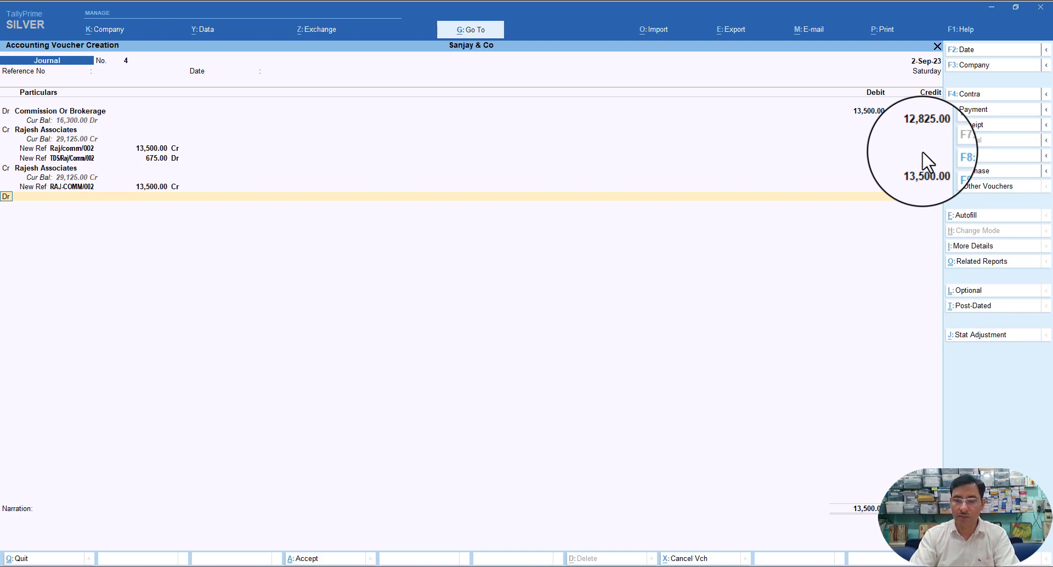
- Credit TDS on Commission Or Brokerage 675.00 on the second line, leaving Rajesh Associates at 12,825.00
{"action": "key", "text": "BackSpace"}
{"action": "key", "text": "BackSpace"}
{"action": "key", "text": "BackSpace"}
{"action": "key", "text": "BackSpace"}
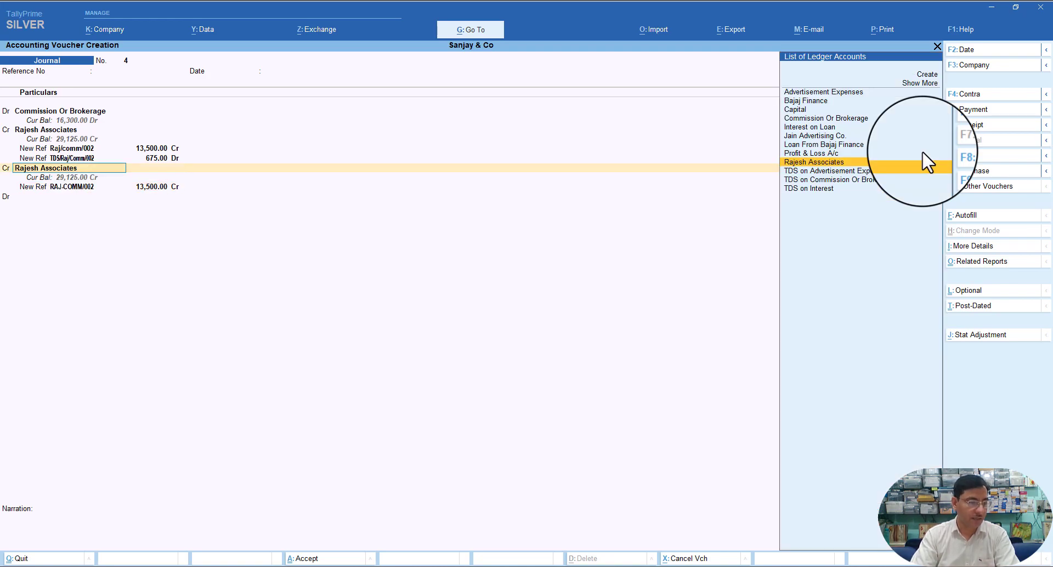
{"action": "type", "text": "Td"}
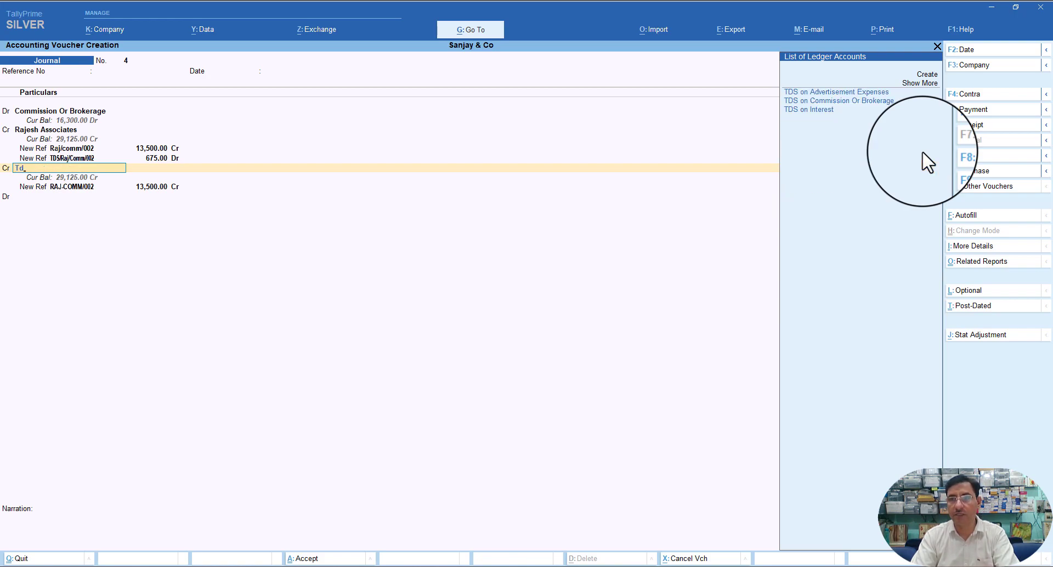
{"action": "key", "text": "Down"}
{"action": "key", "text": "Down"}
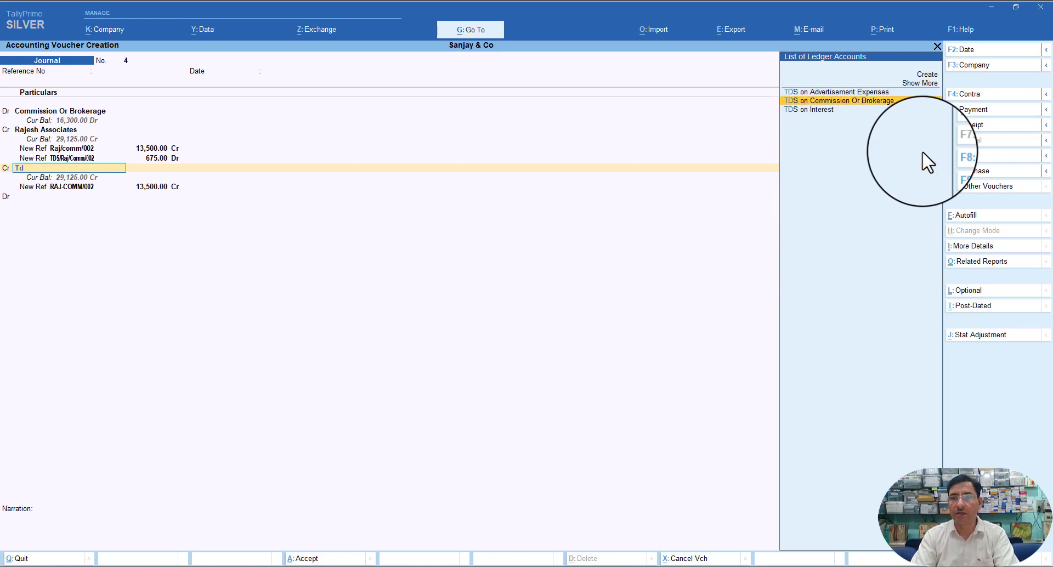
{"action": "key", "text": "Return"}
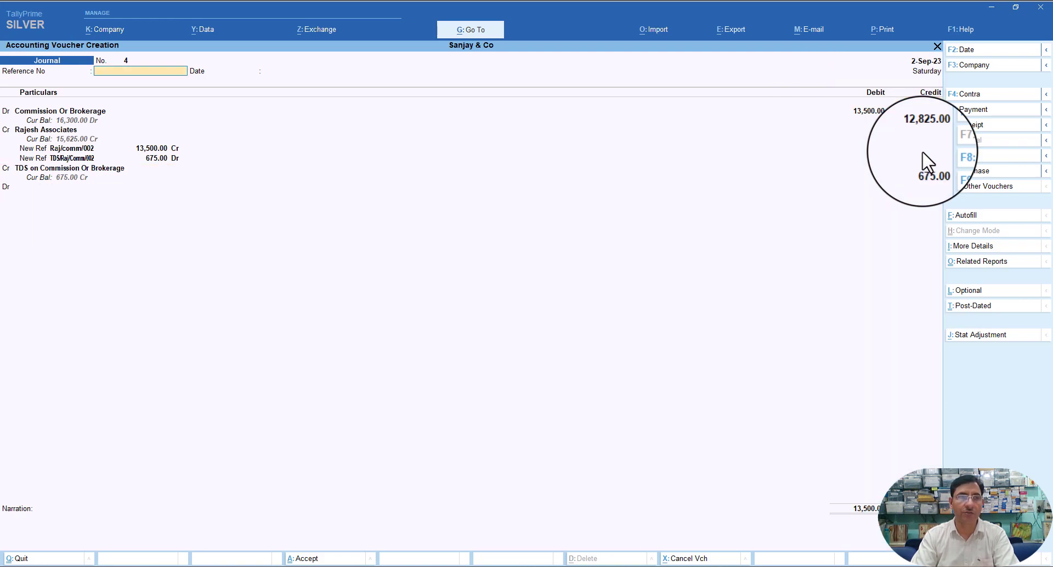
{"action": "key", "text": "Return"}
{"action": "key", "text": "Return"}
{"action": "key", "text": "Return"}
{"action": "key", "text": "Return"}
{"action": "key", "text": "Return"}
{"action": "key", "text": "Return"}
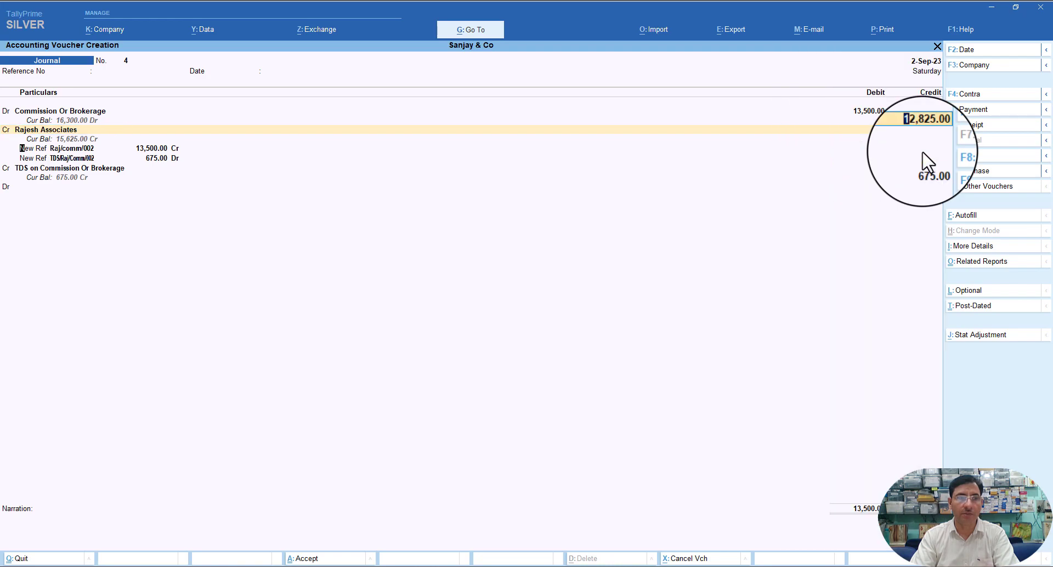
{"action": "key", "text": "Return"}
{"action": "key", "text": "Return"}
{"action": "key", "text": "Return"}
{"action": "key", "text": "Return"}
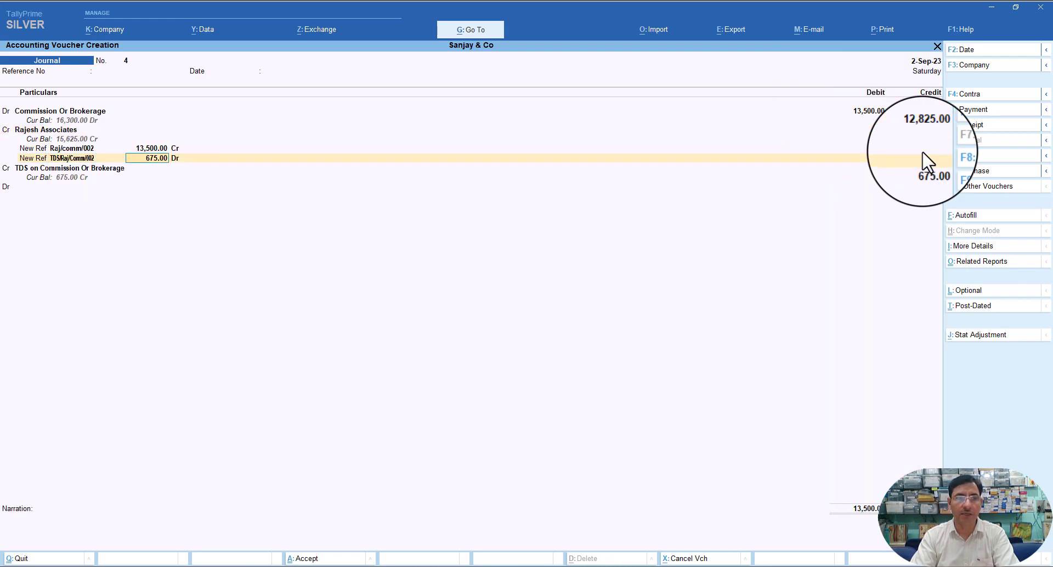
{"action": "key", "text": "Return"}
{"action": "key", "text": "Return"}
{"action": "key", "text": "Return"}
{"action": "key", "text": "Return"}
{"action": "key", "text": "Return"}
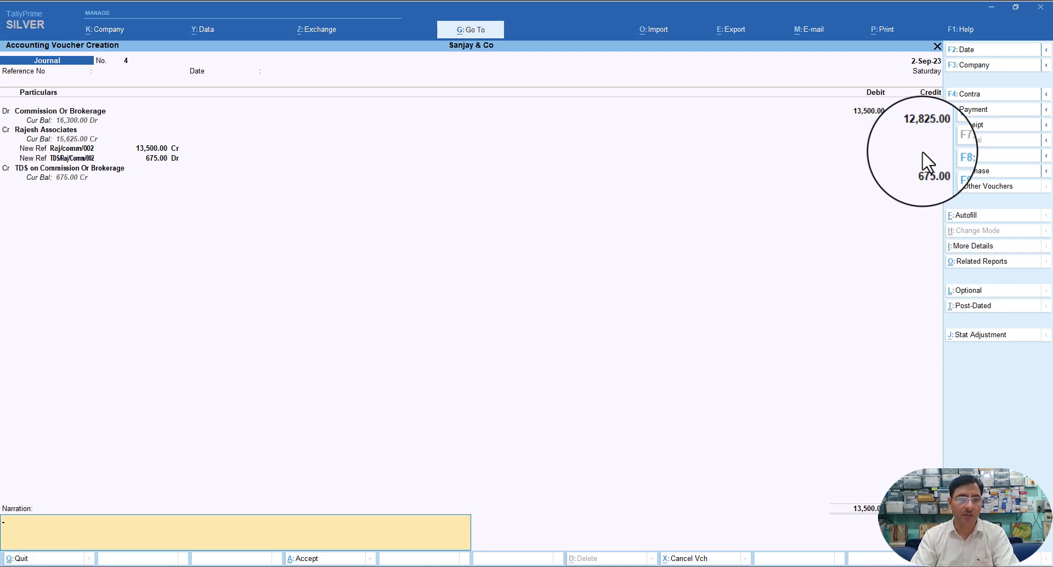
- Add narration 'Being commission due and TDS deducted' and accept the commission journal
{"action": "type", "text": "Being c"}
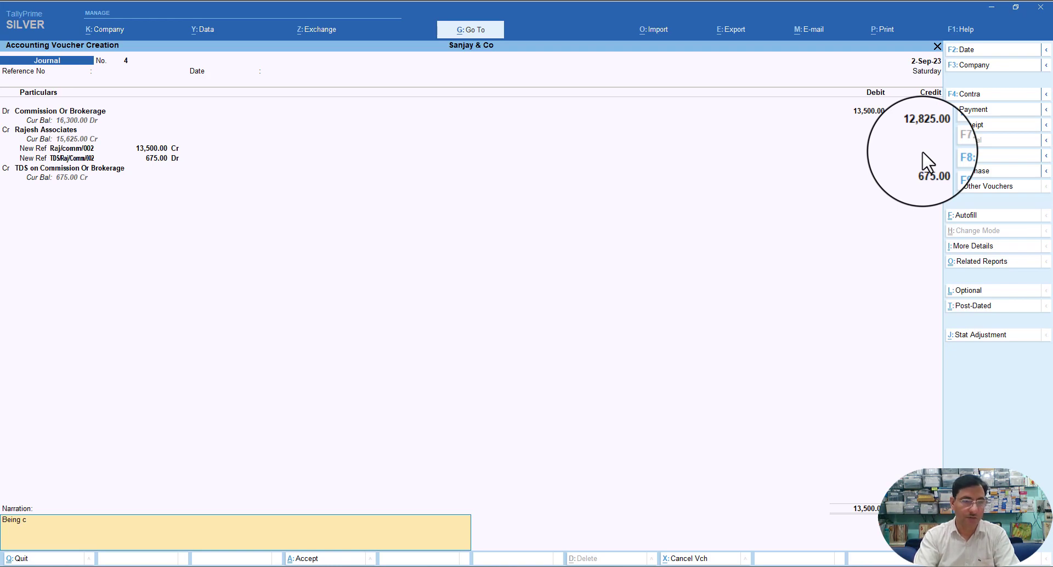
{"action": "type", "text": "ommissio"}
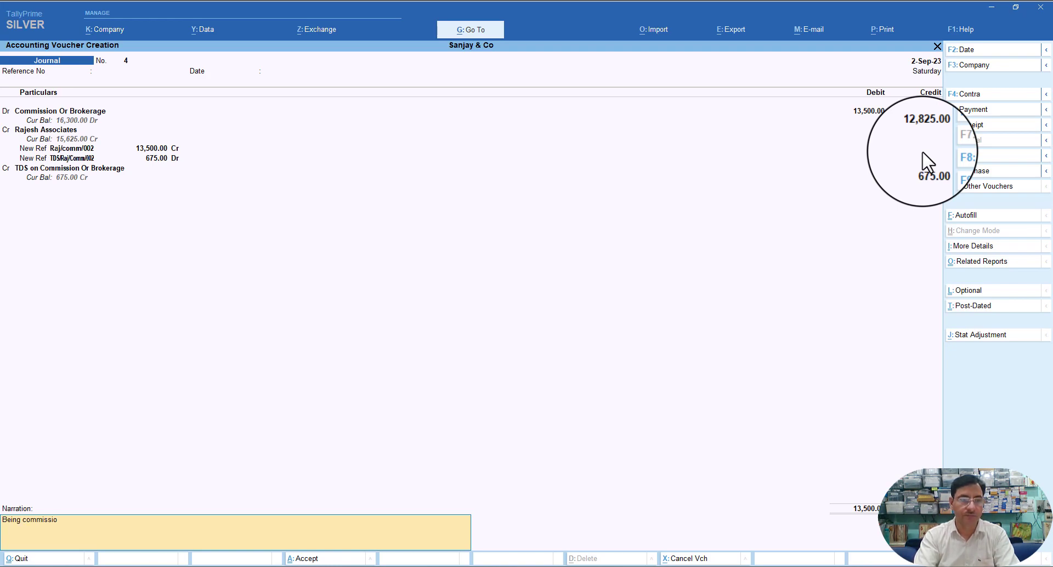
{"action": "type", "text": "n due a"}
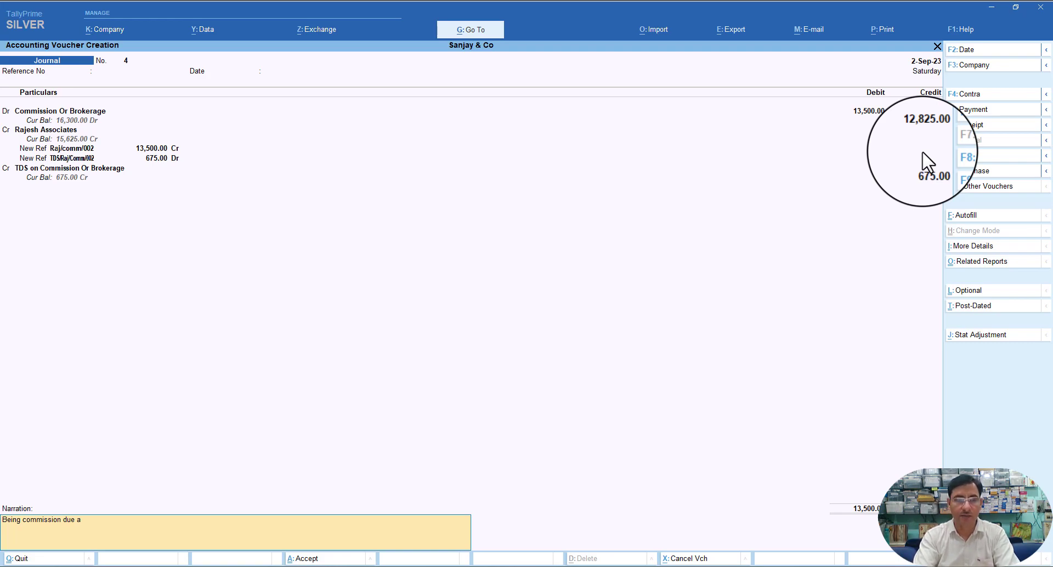
{"action": "type", "text": "nd T"}
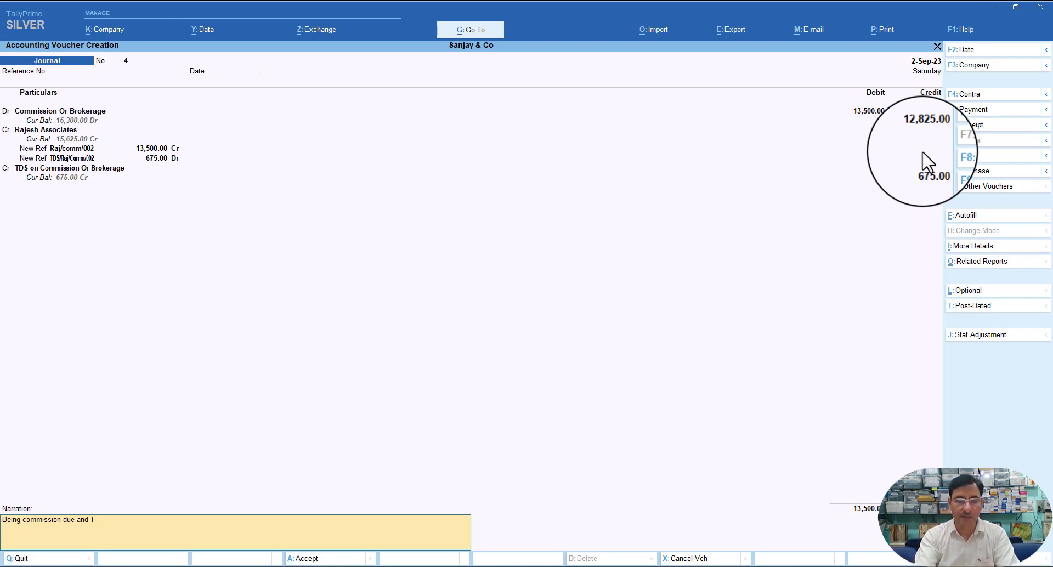
{"action": "type", "text": "DS d"}
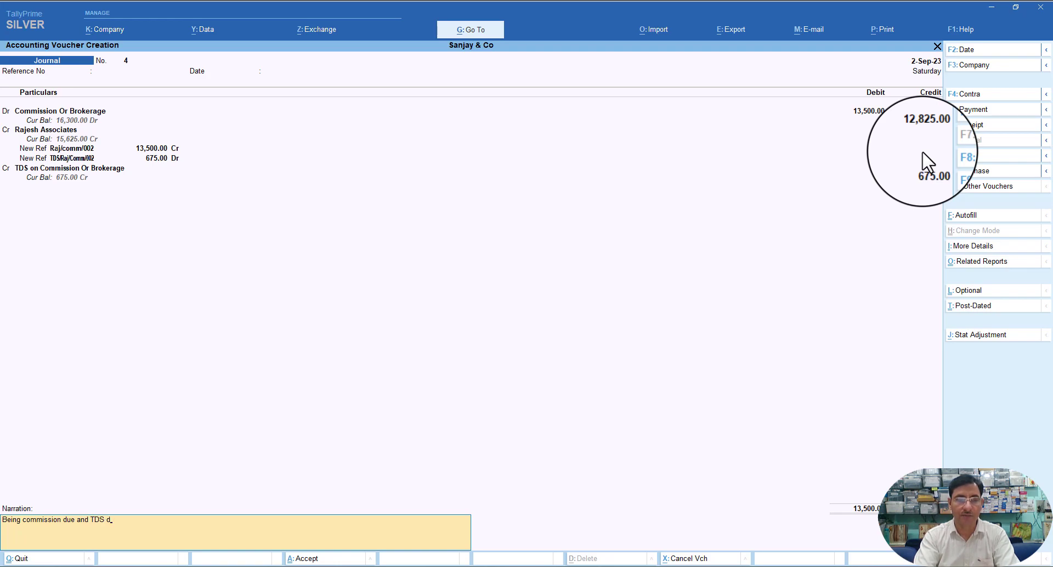
{"action": "type", "text": "educted"}
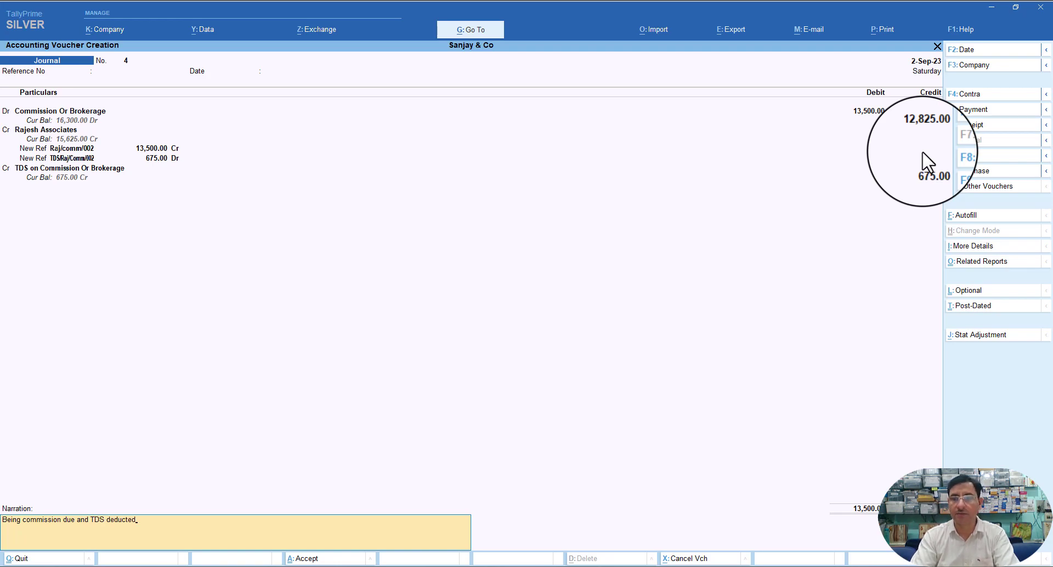
{"action": "key", "text": "Return"}
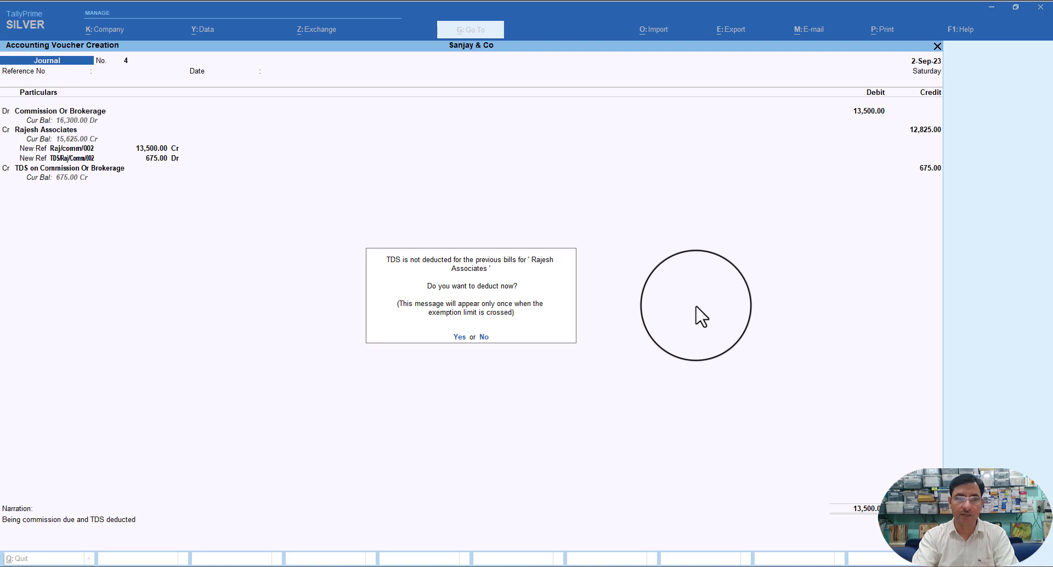
- Deduct TDS on earlier bills till 2-Sep-23 for Rajesh Associates, Commission Or Brokerage, generating 140.00
{"action": "key", "text": "y"}
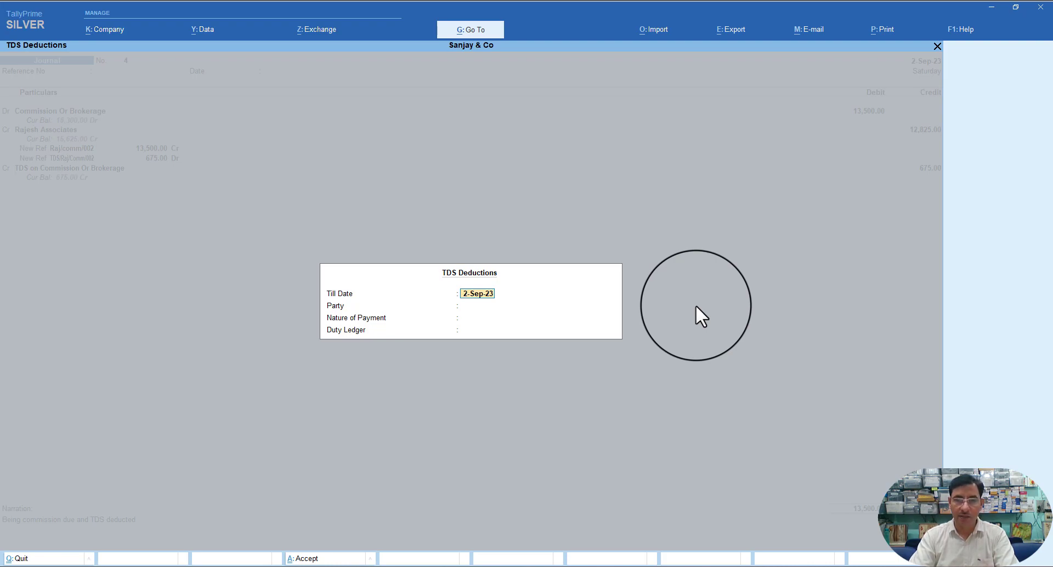
{"action": "key", "text": "Return"}
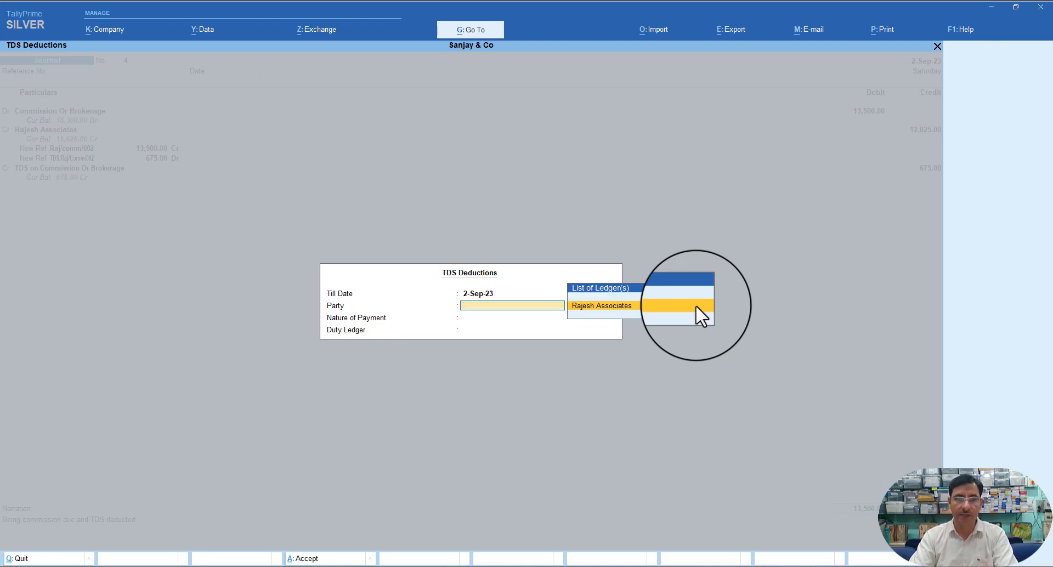
{"action": "key", "text": "Return"}
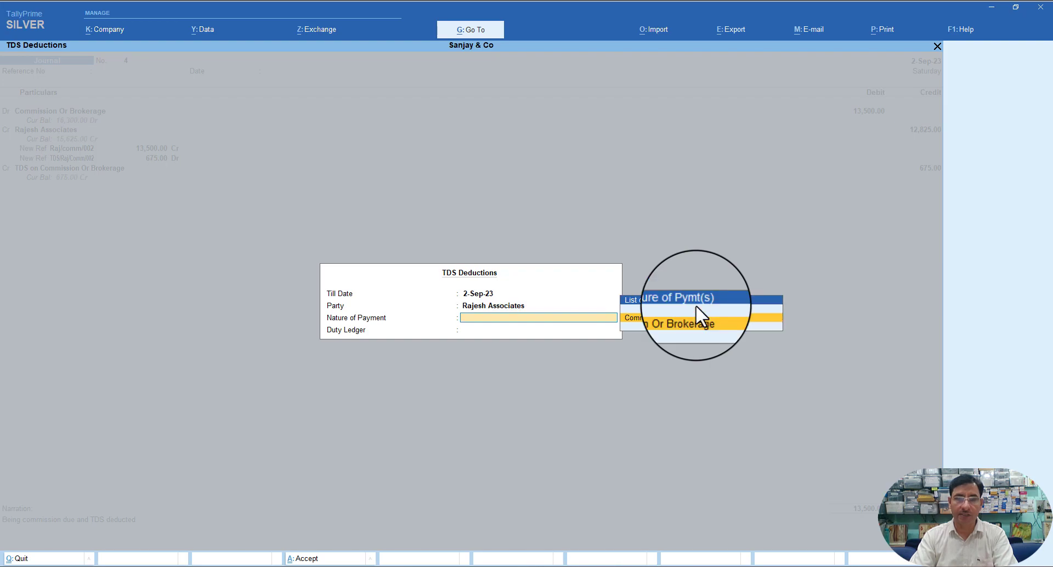
{"action": "key", "text": "Return"}
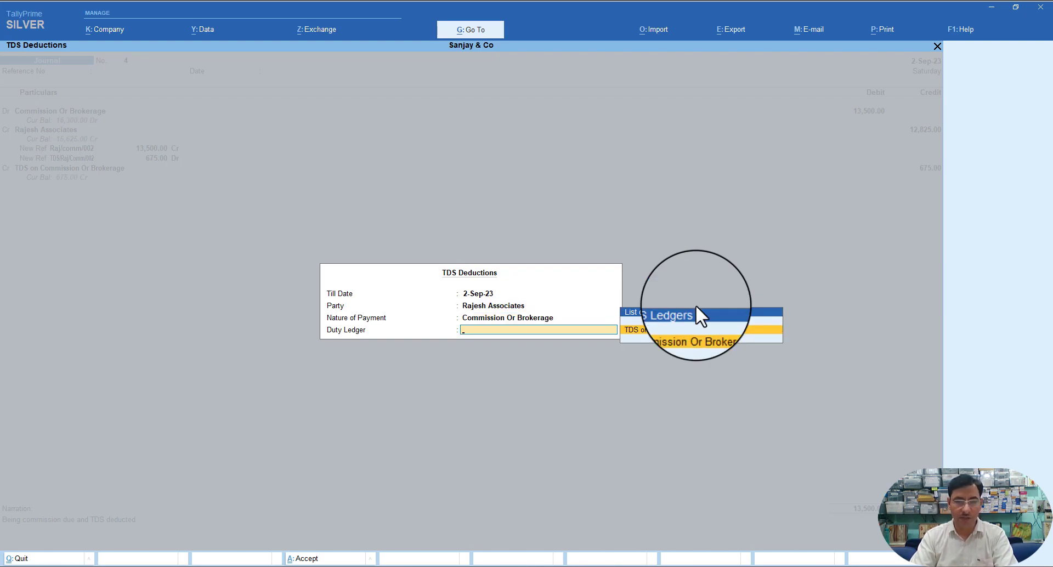
{"action": "key", "text": "Return"}
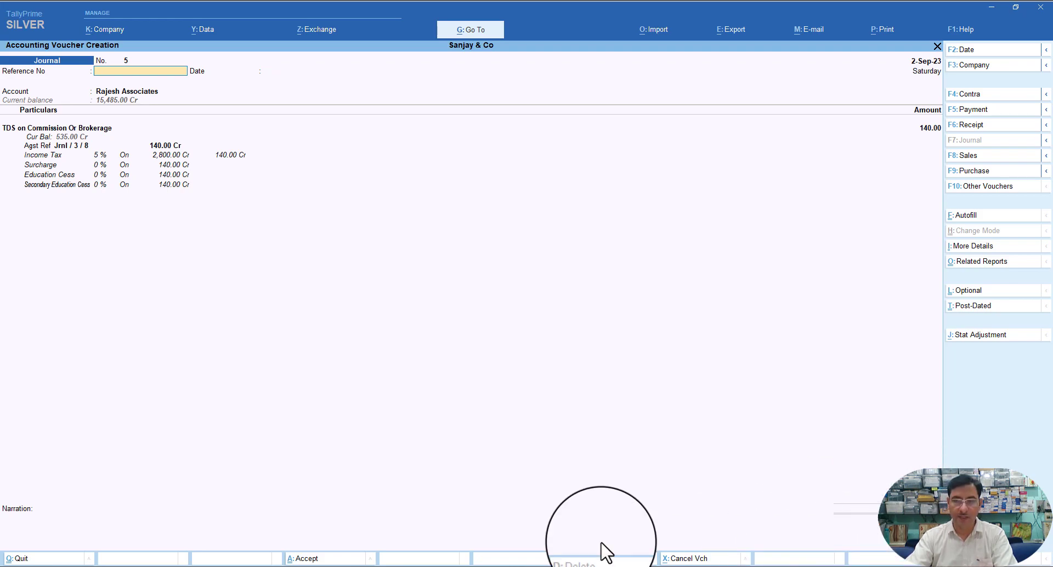
- Save the deduction journal with narration 'TDS deducted for previous due payment of Rajesh Associates'
{"action": "left_click", "coordinate": [27, 543]}
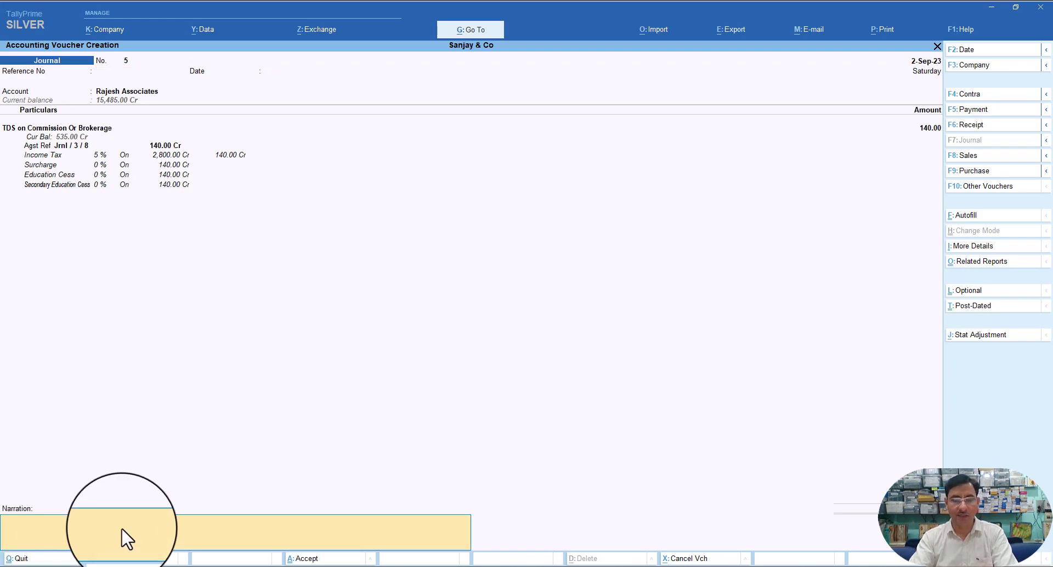
{"action": "type", "text": "T"}
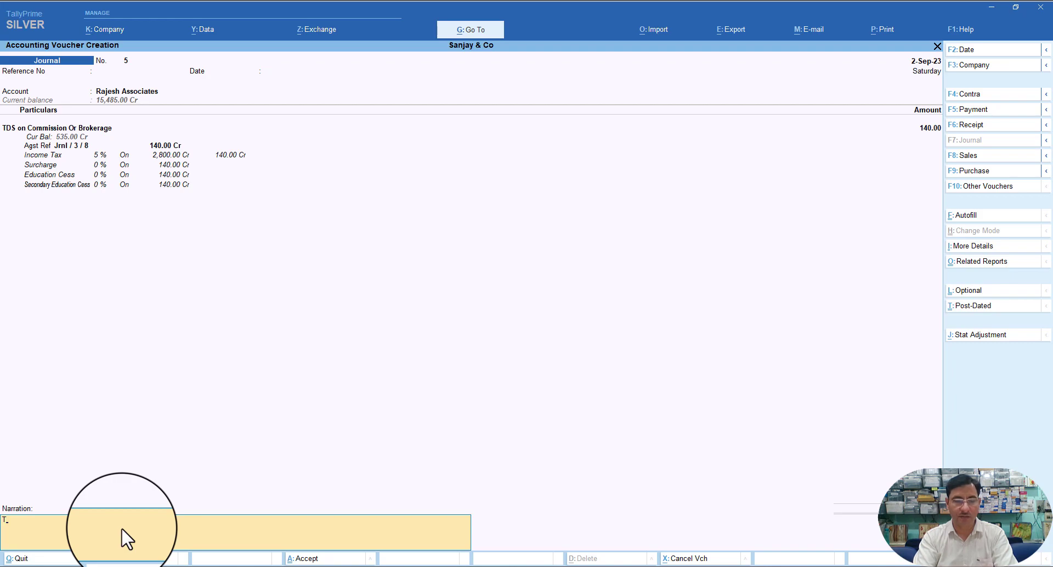
{"action": "type", "text": "DS ded"}
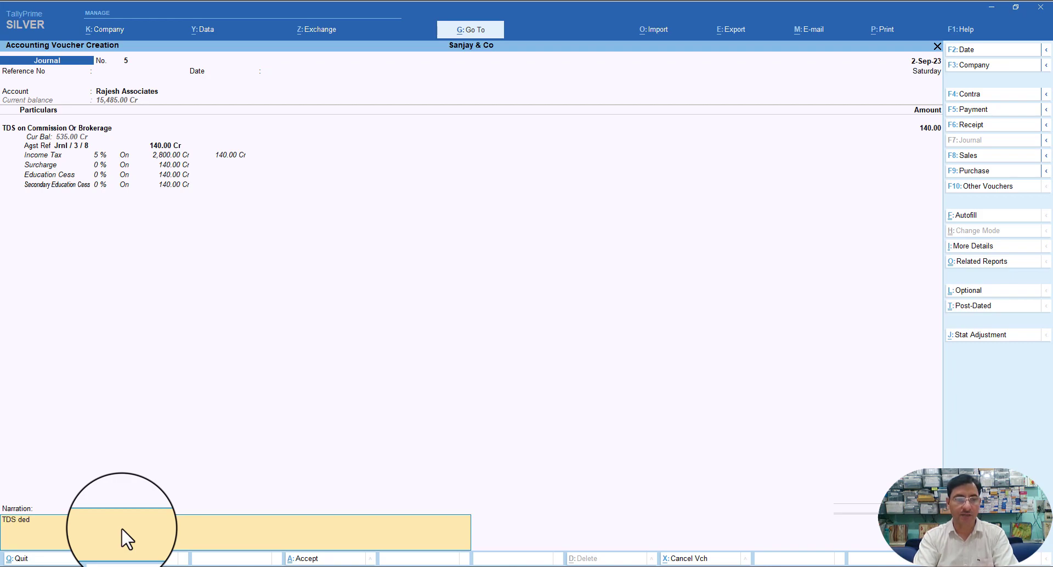
{"action": "type", "text": "ucted for pre"}
{"action": "type", "text": "due pa"}
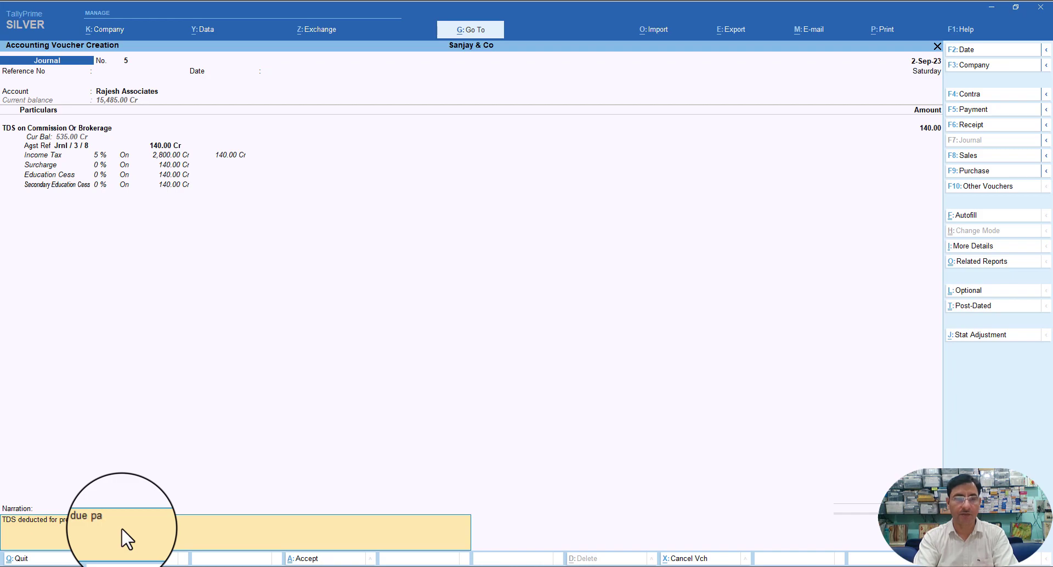
{"action": "type", "text": "yment of Rajesh Associates"}
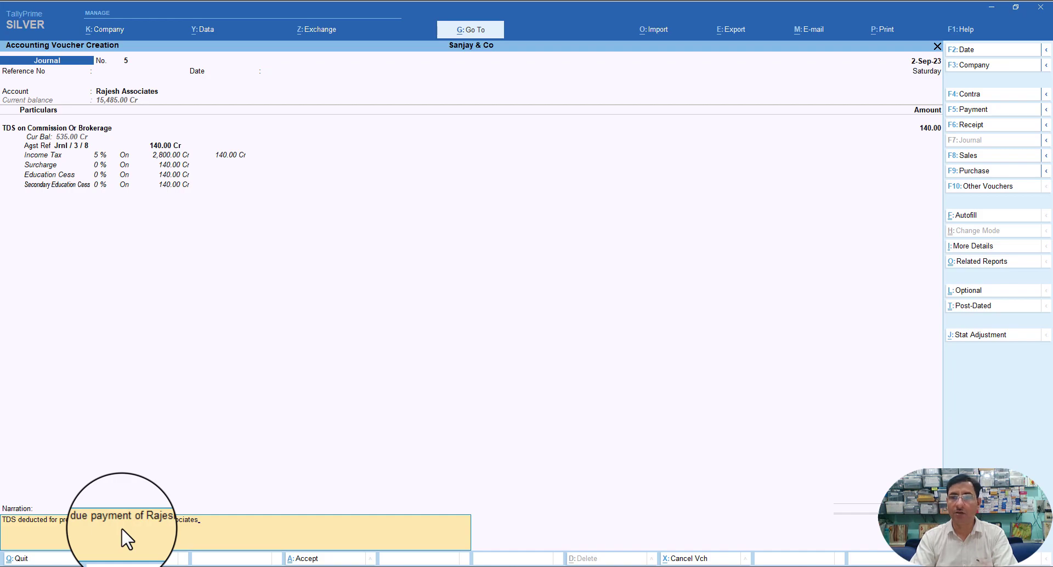
{"action": "key", "text": "Return"}
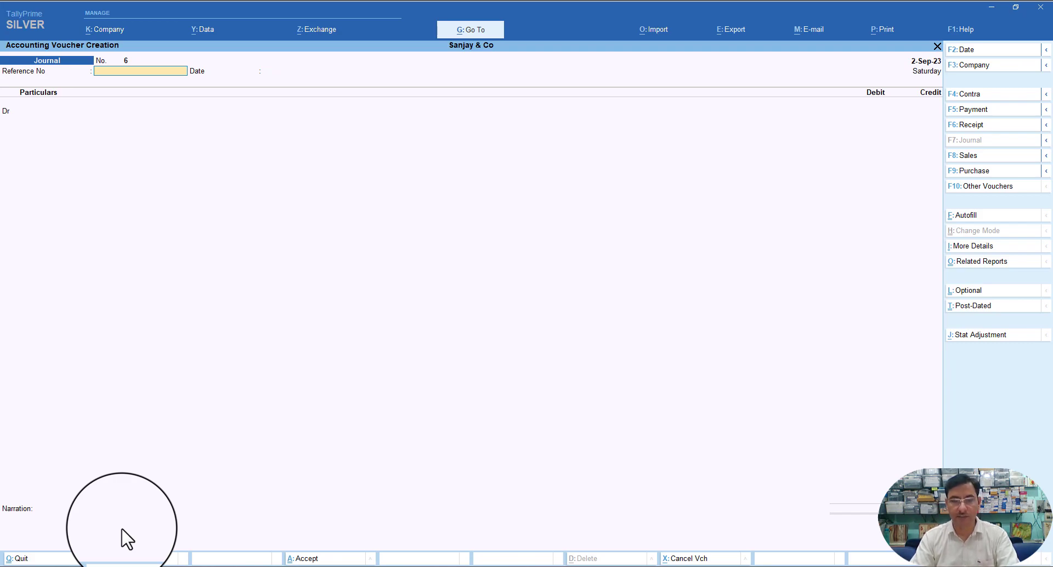
- Open Form 26Q via Display More Reports > Statutory Reports > TDS Reports
{"action": "key", "text": "Escape"}
{"action": "key", "text": "Down"}
{"action": "key", "text": "Down"}
{"action": "key", "text": "Down"}
{"action": "key", "text": "Down"}
{"action": "key", "text": "Down"}
{"action": "key", "text": "Down"}
{"action": "key", "text": "Down"}
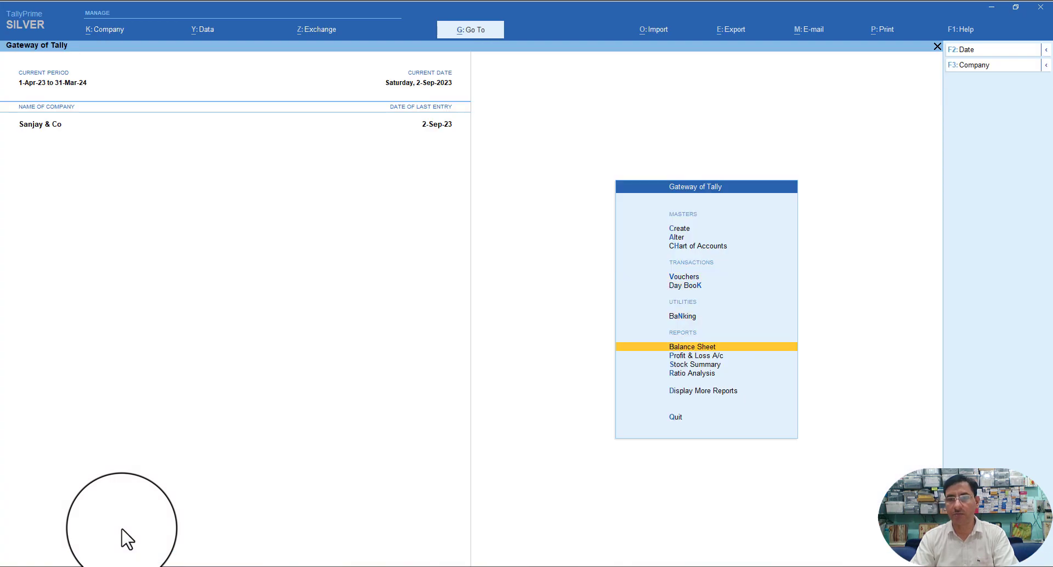
{"action": "key", "text": "Return"}
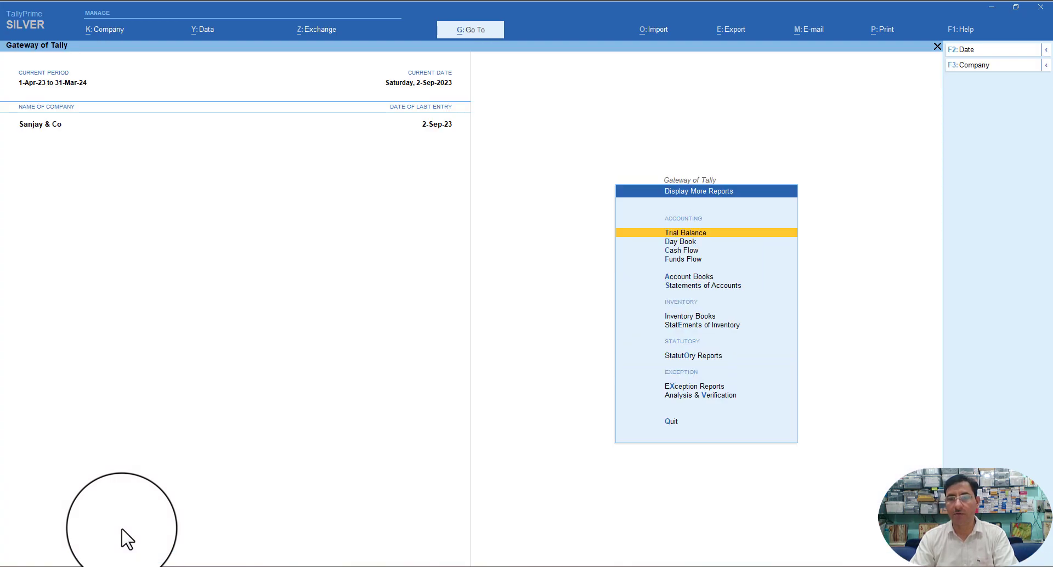
{"action": "key", "text": "Down"}
{"action": "key", "text": "Down"}
{"action": "key", "text": "Down"}
{"action": "key", "text": "Down"}
{"action": "key", "text": "Down"}
{"action": "key", "text": "Down"}
{"action": "key", "text": "Down"}
{"action": "key", "text": "Down"}
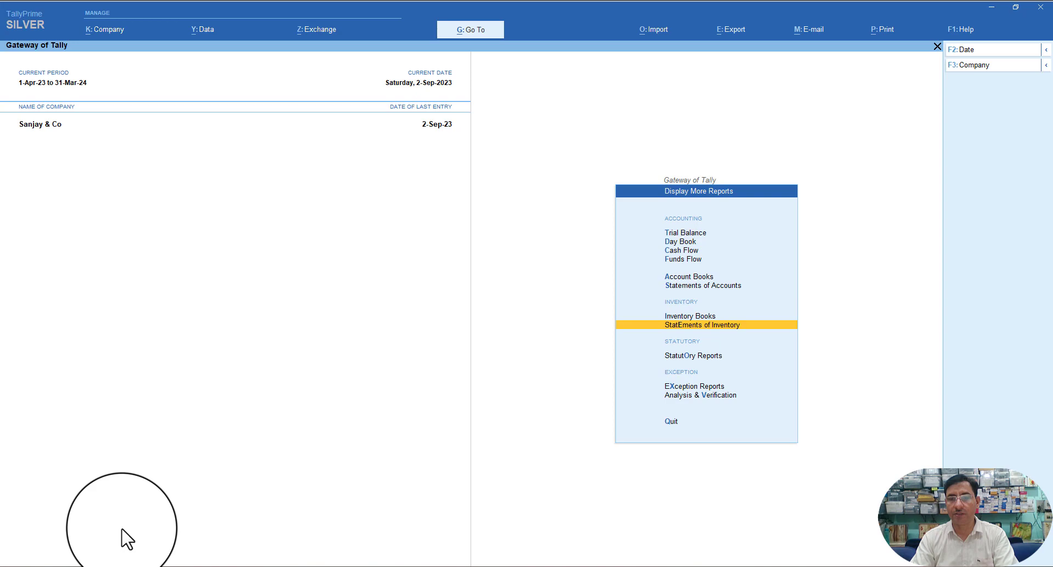
{"action": "key", "text": "Return"}
{"action": "key", "text": "Down"}
{"action": "key", "text": "Return"}
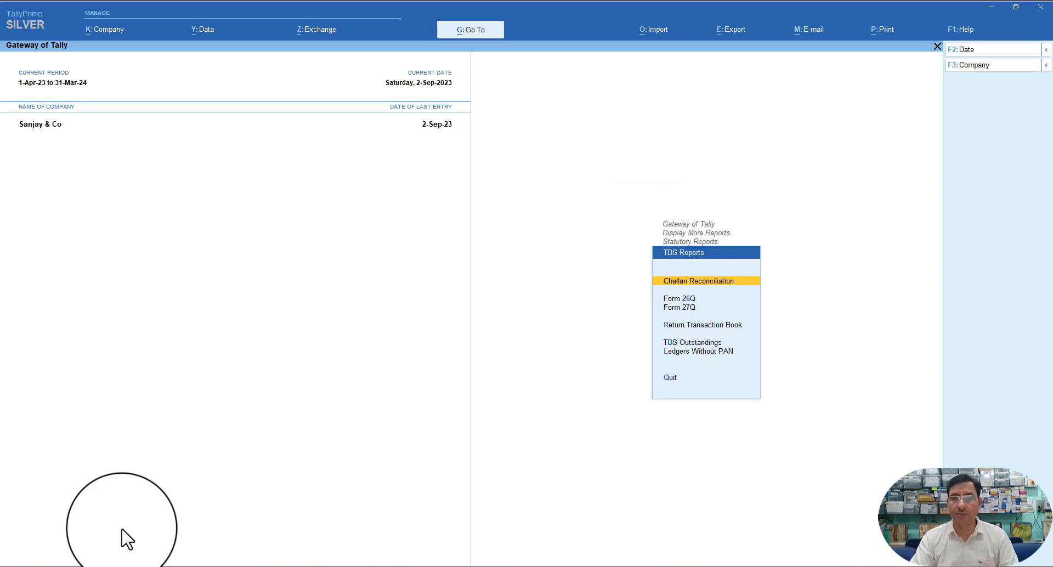
{"action": "key", "text": "Down"}
{"action": "key", "text": "Return"}
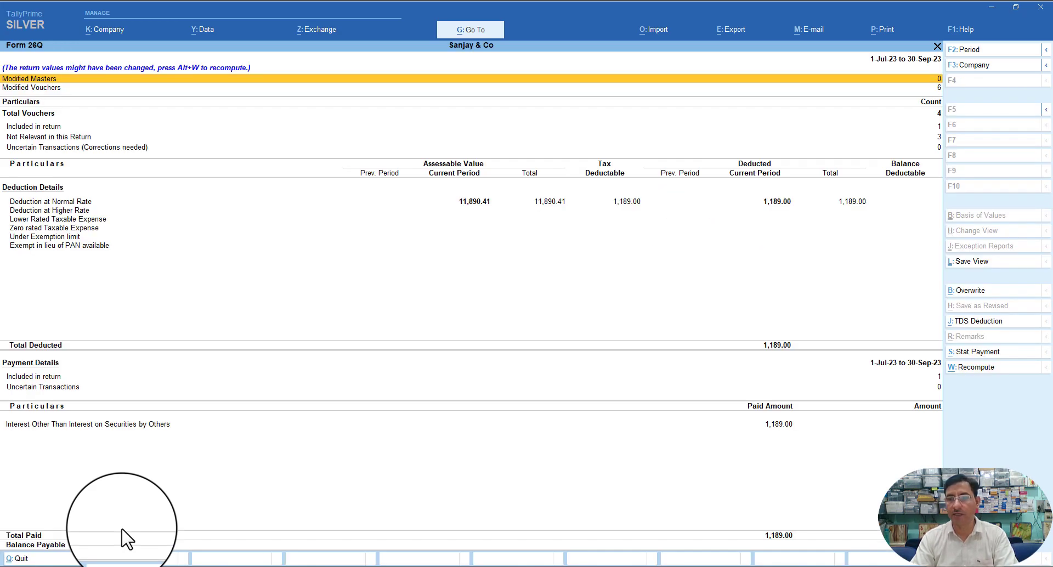
{"action": "key", "text": "Down"}
{"action": "key", "text": "Down"}
{"action": "key", "text": "Down"}
{"action": "key", "text": "Down"}
{"action": "key", "text": "Down"}
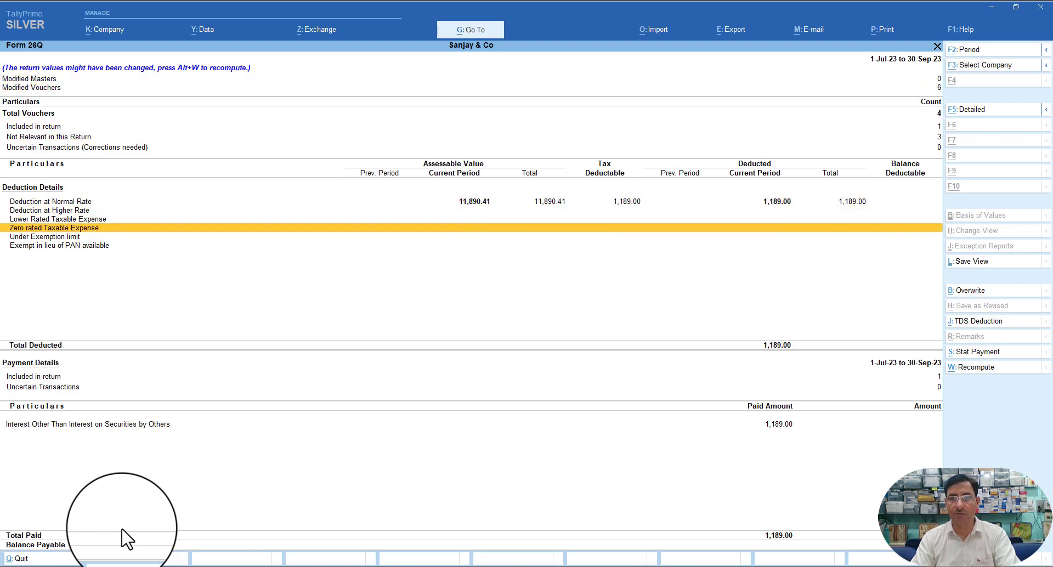
- Set the Form 26Q period to 1-Sep-23 to 30-Sep-23 and review the 815.00 deduction rows
{"action": "key", "text": "F2"}
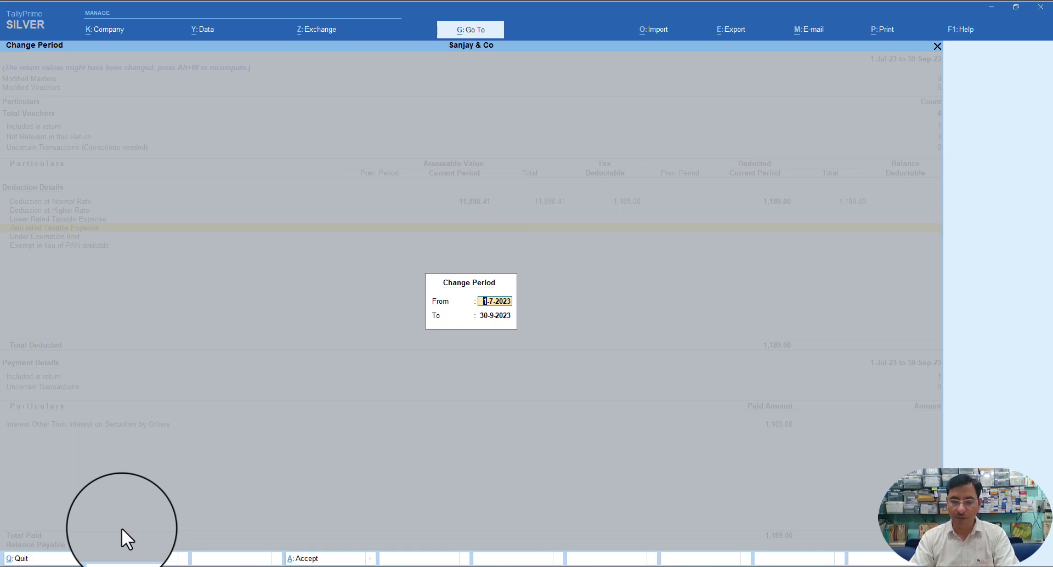
{"action": "type", "text": "1.9."}
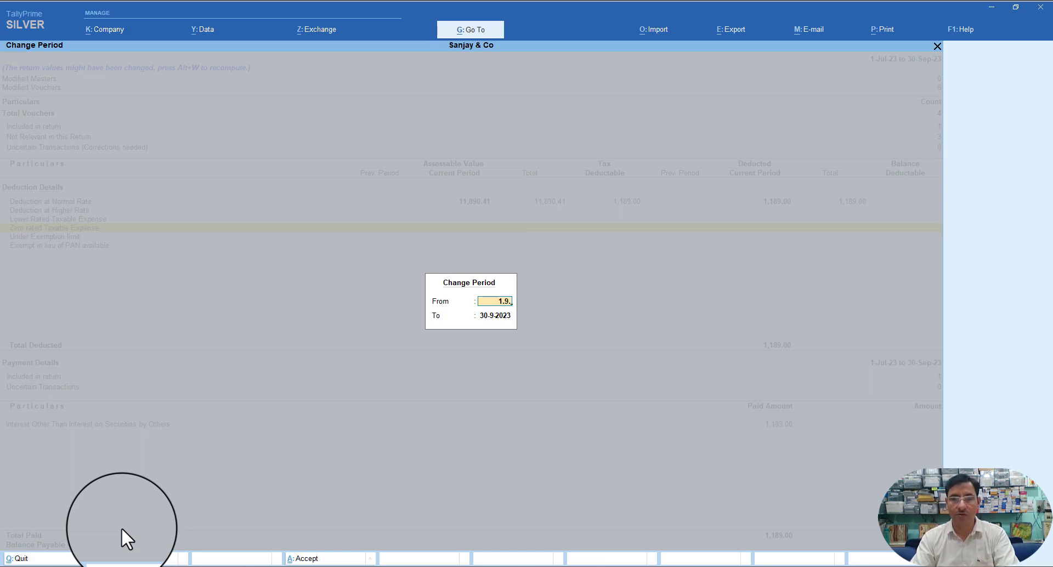
{"action": "key", "text": "Return"}
{"action": "key", "text": "Return"}
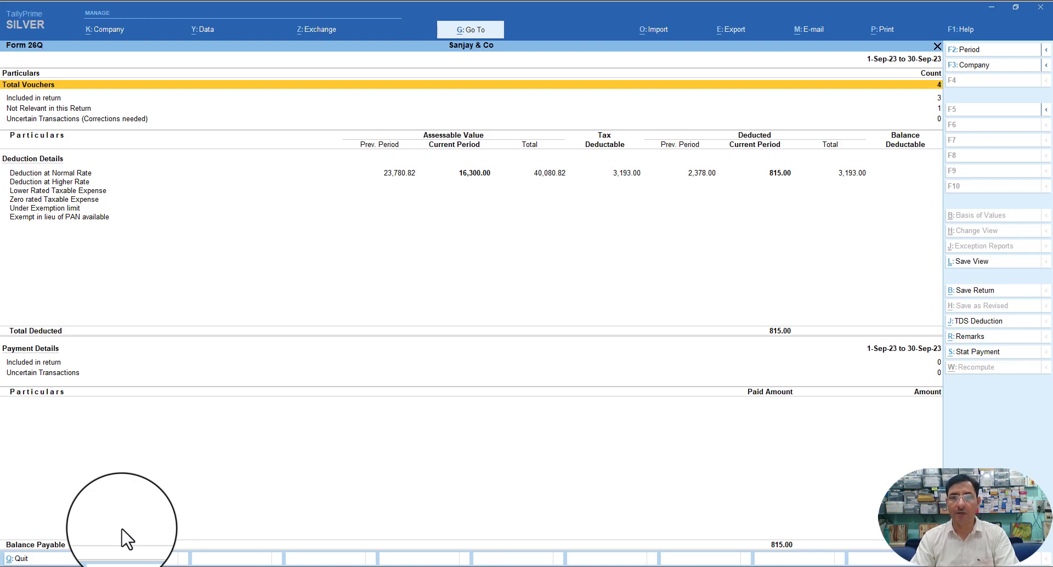
{"action": "key", "text": "Down"}
{"action": "key", "text": "Down"}
{"action": "key", "text": "Down"}
{"action": "key", "text": "Down"}
{"action": "key", "text": "Down"}
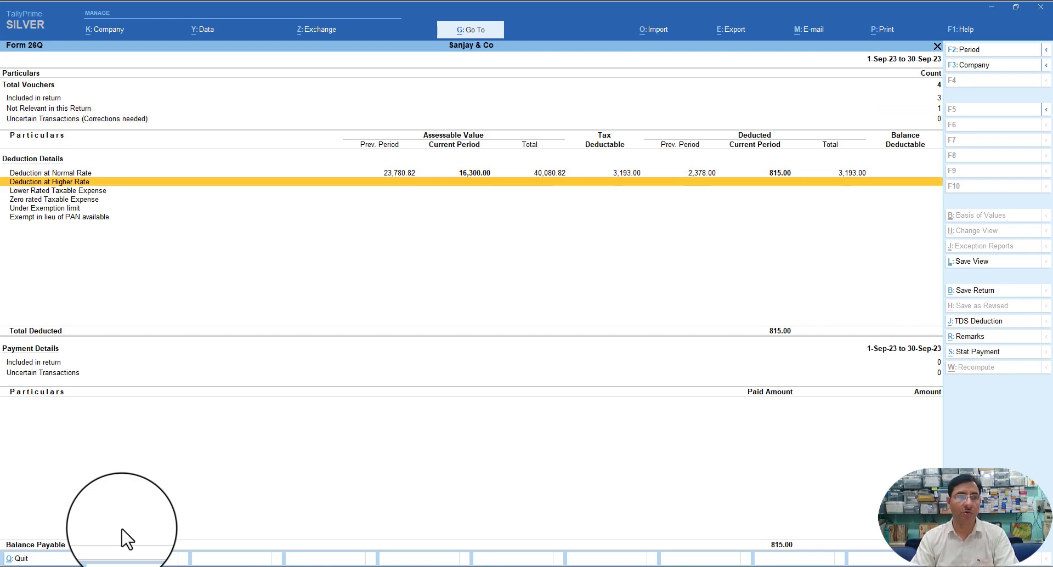
{"action": "key", "text": "Down"}
{"action": "key", "text": "Down"}
{"action": "key", "text": "Down"}
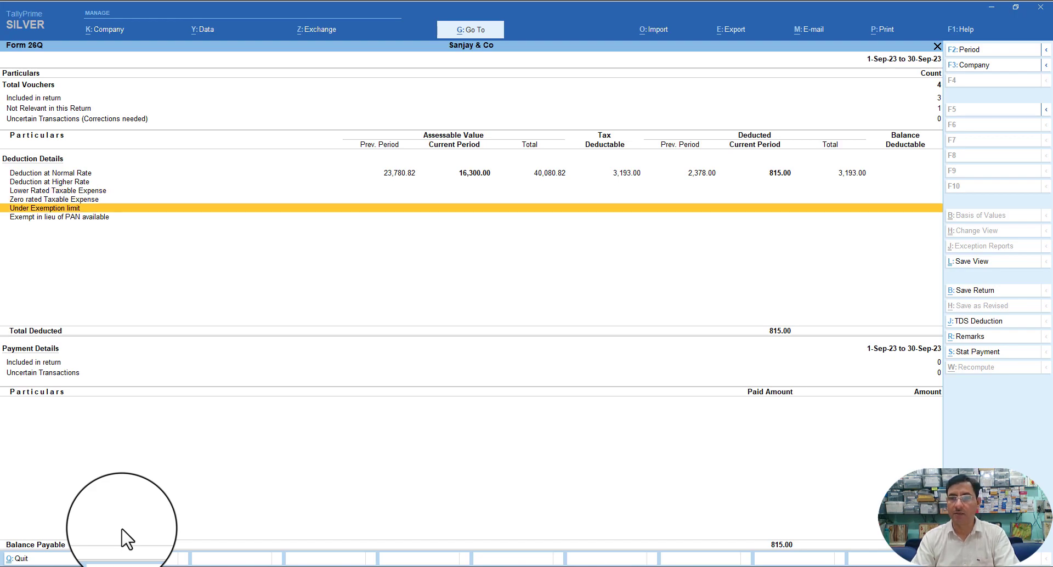
{"action": "key", "text": "Up"}
{"action": "key", "text": "Up"}
{"action": "key", "text": "Up"}
{"action": "key", "text": "Up"}
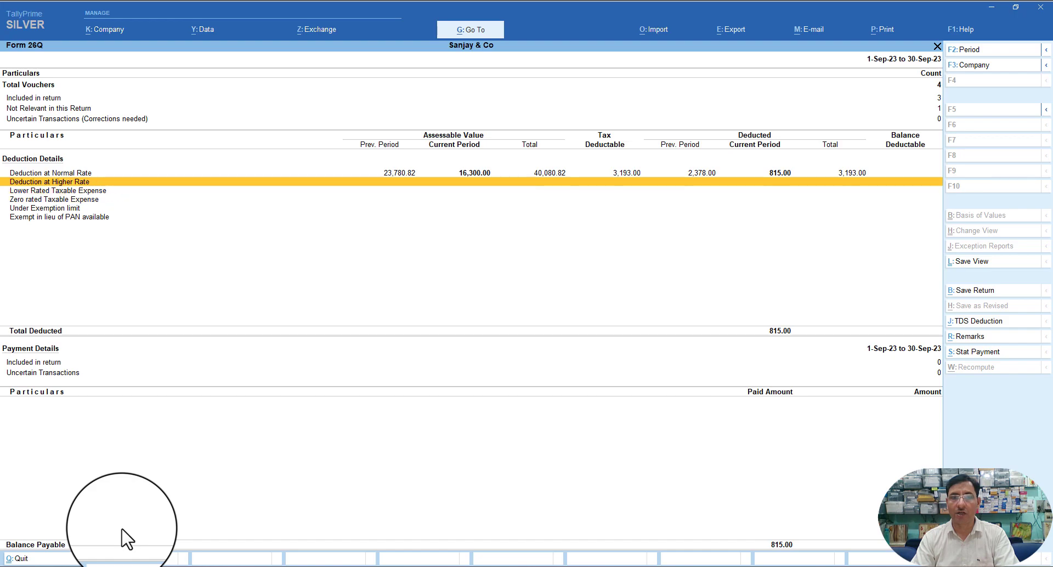
{"action": "key", "text": "Down"}
{"action": "key", "text": "Down"}
{"action": "key", "text": "Down"}
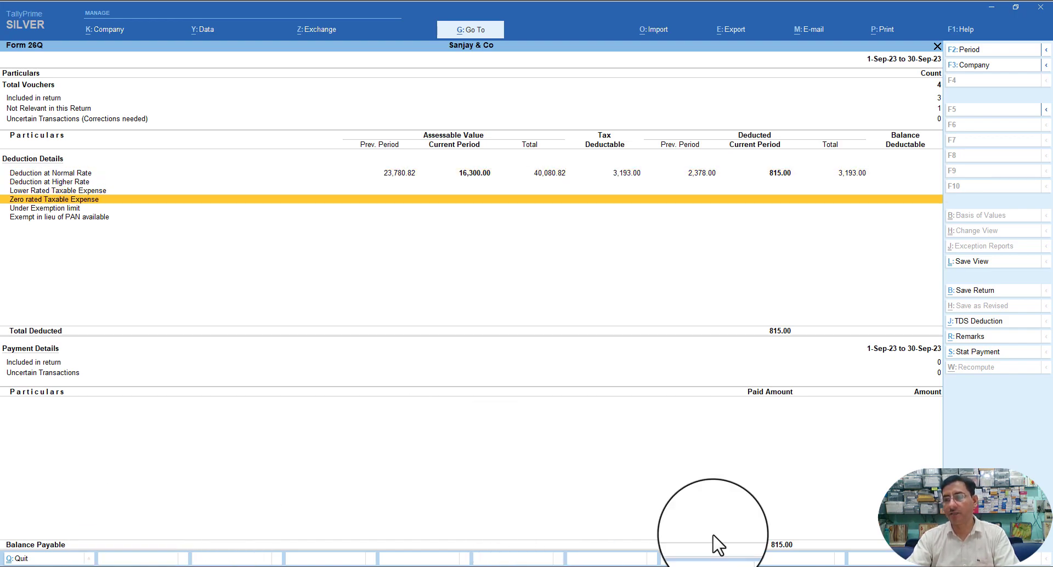
- Start a J: TDS Deduction entry, then abandon the blank journal to return to Form 26Q
{"action": "left_click", "coordinate": [966, 322]}
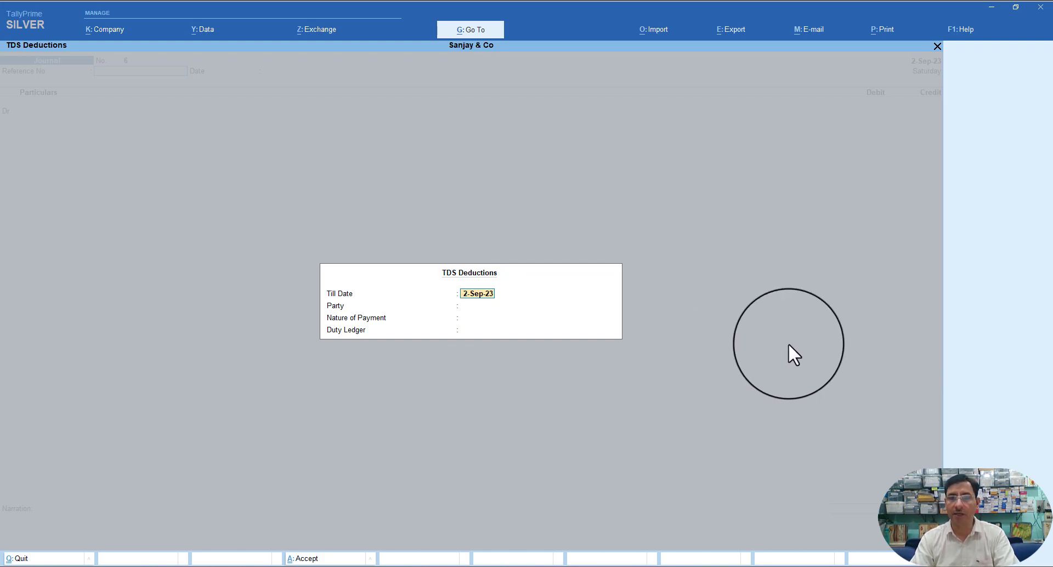
{"action": "key", "text": "Escape"}
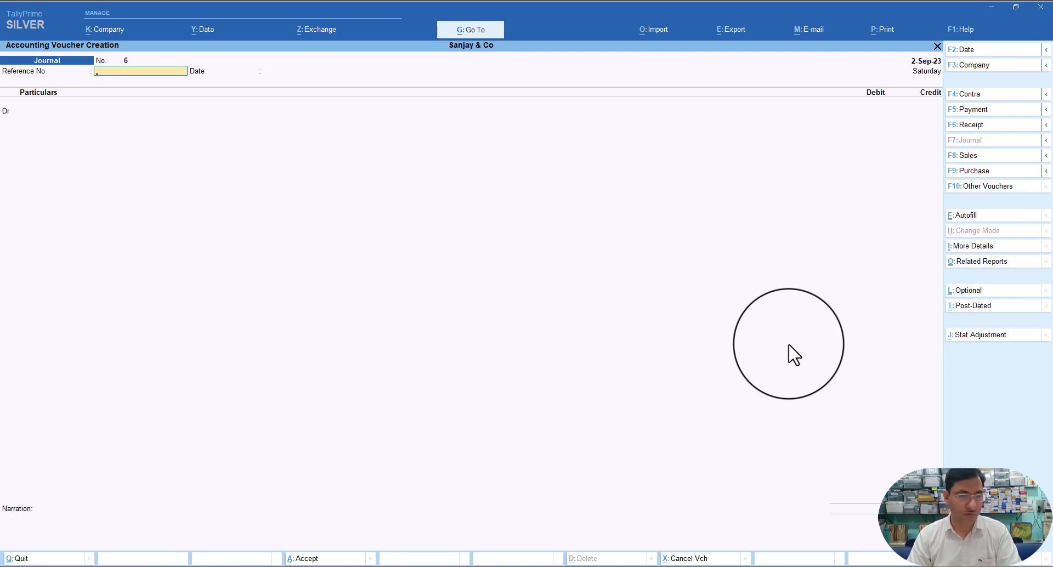
{"action": "key", "text": "Escape"}
{"action": "key", "text": "Down"}
{"action": "key", "text": "Down"}
{"action": "key", "text": "Down"}
{"action": "key", "text": "Down"}
{"action": "key", "text": "Down"}
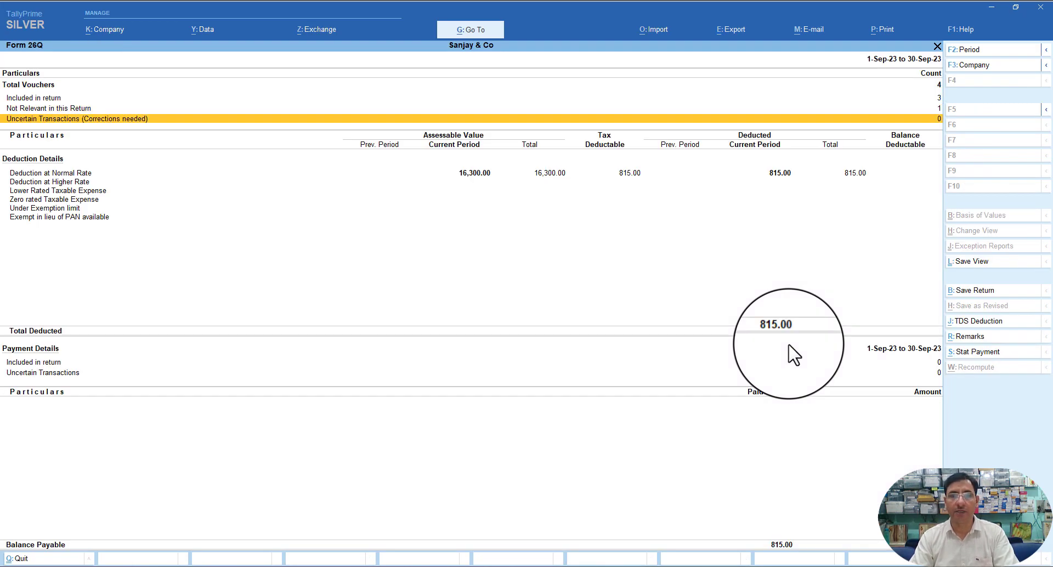
{"action": "key", "text": "Up"}
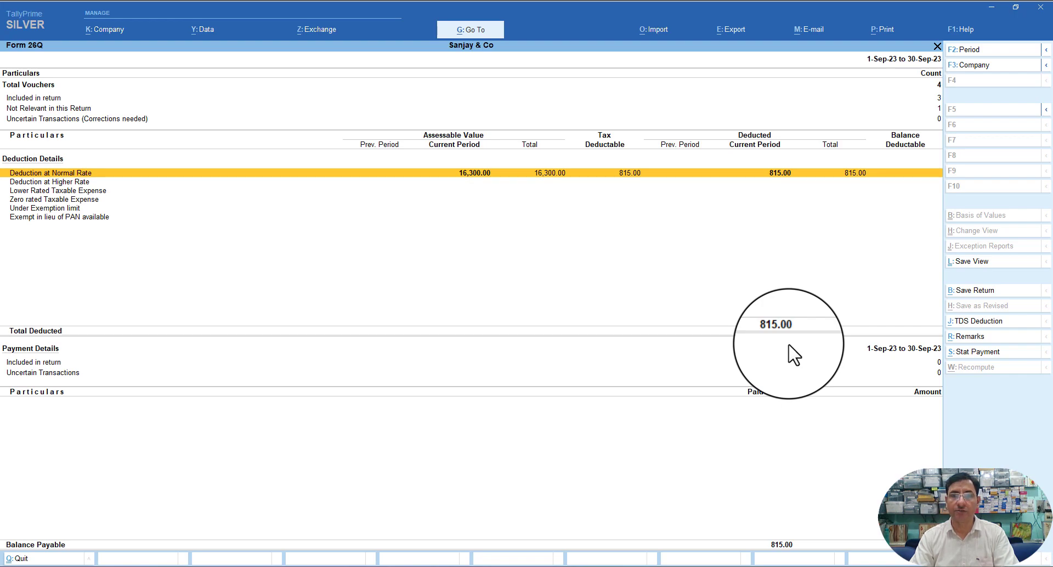
{"action": "key", "text": "Down"}
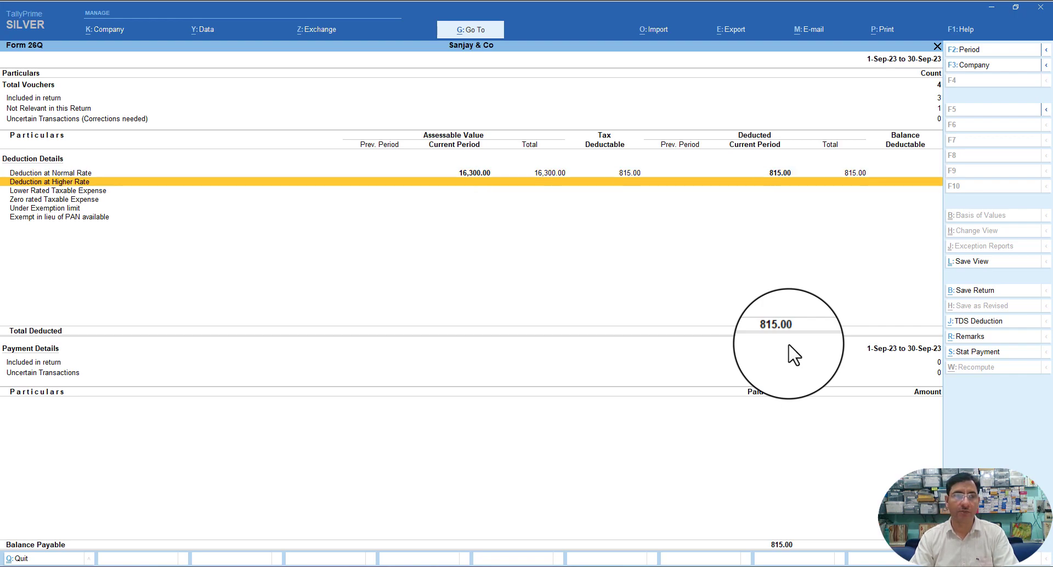
{"action": "key", "text": "Up"}
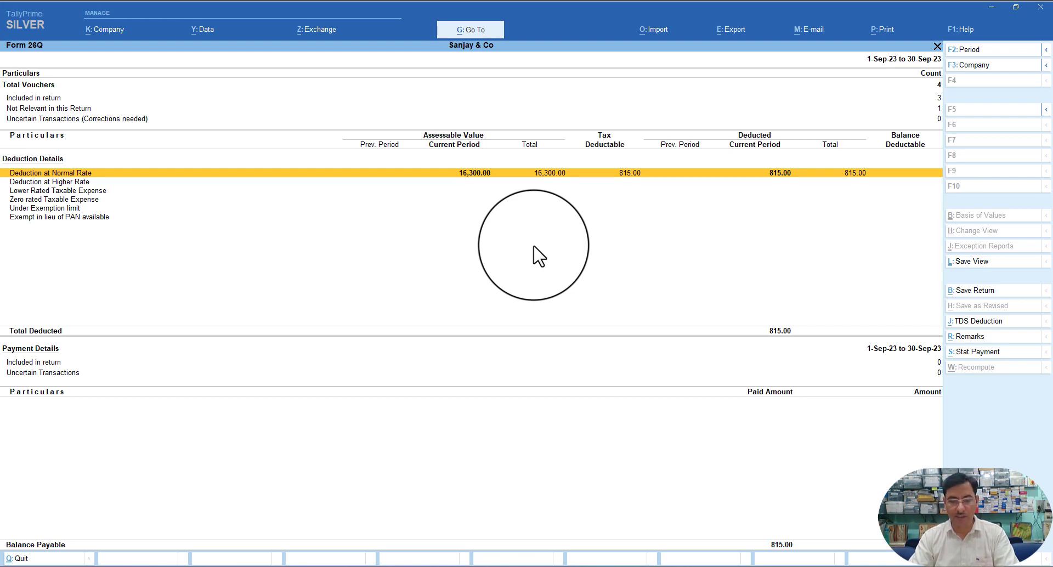
{"action": "key", "text": "alt"}
{"action": "key", "text": "alt+s"}
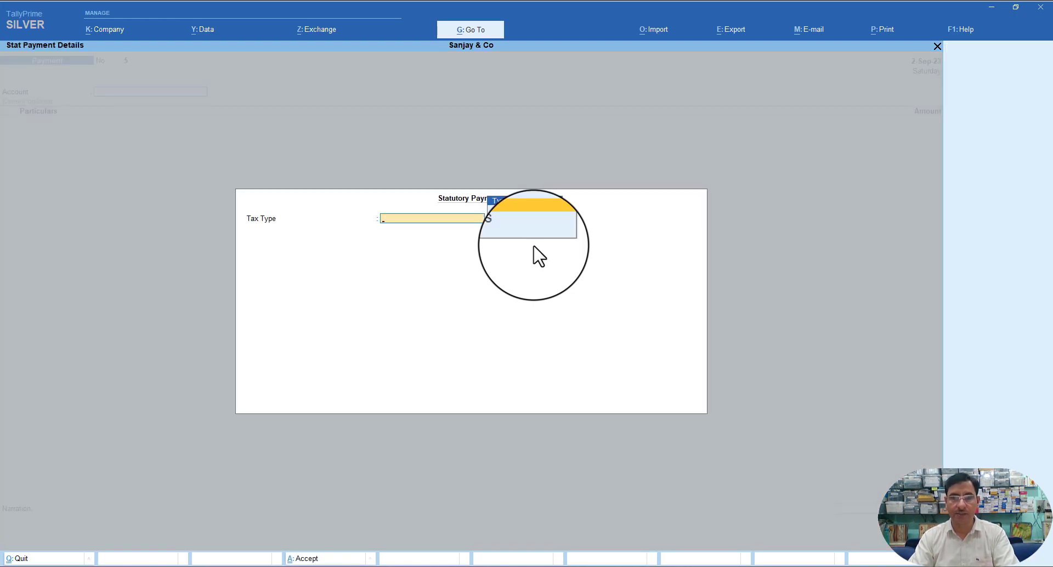
{"action": "key", "text": "Return"}
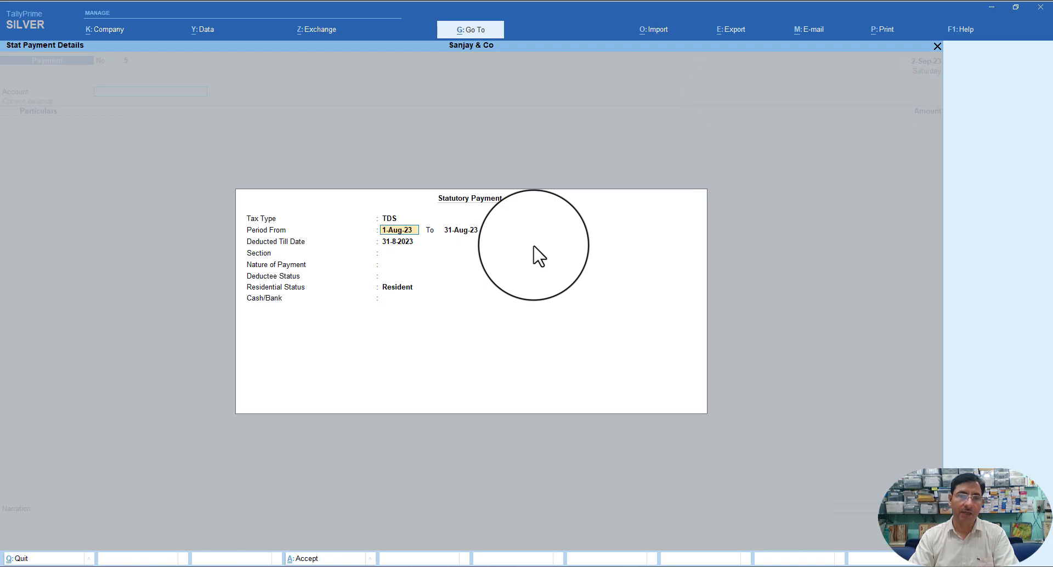
{"action": "type", "text": "1.9"}
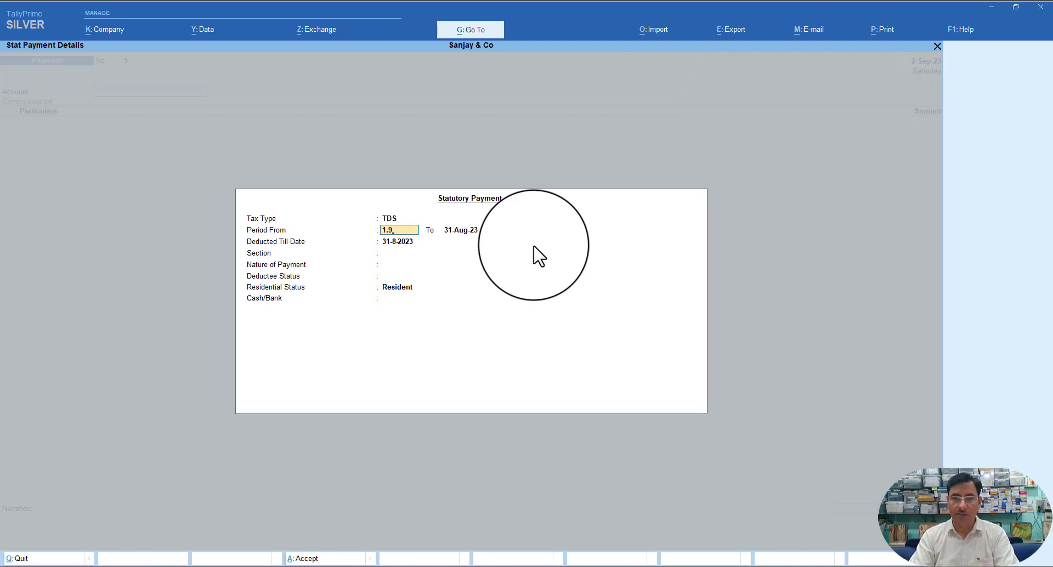
{"action": "key", "text": "Return"}
{"action": "type", "text": "3"}
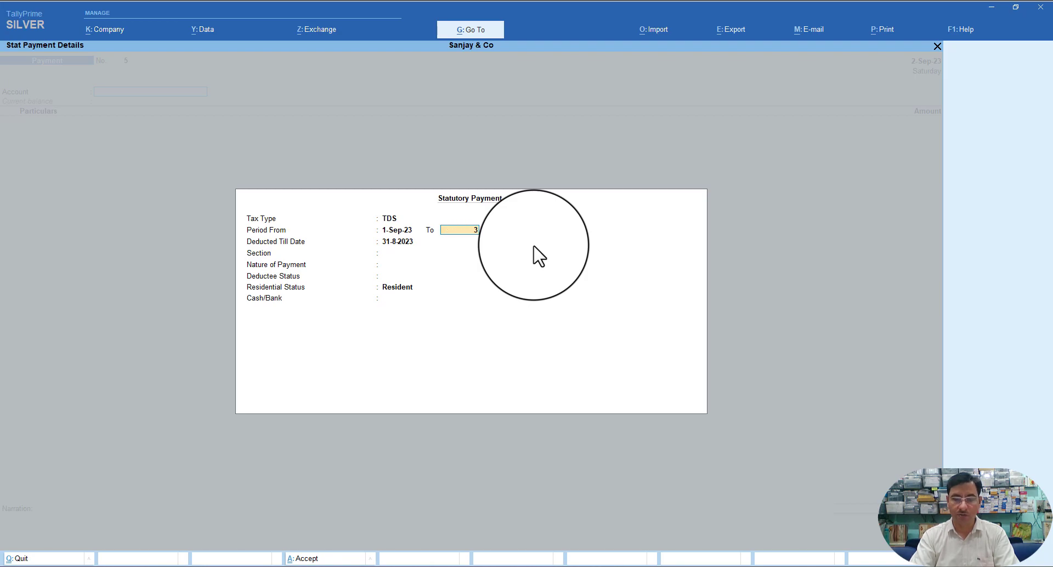
{"action": "type", "text": "0.9"}
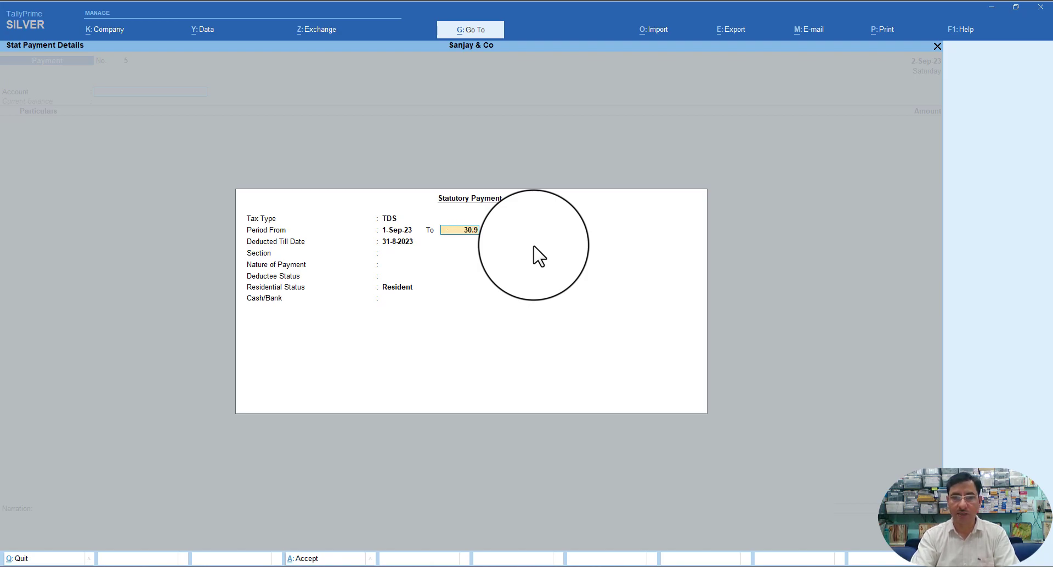
{"action": "key", "text": "Return"}
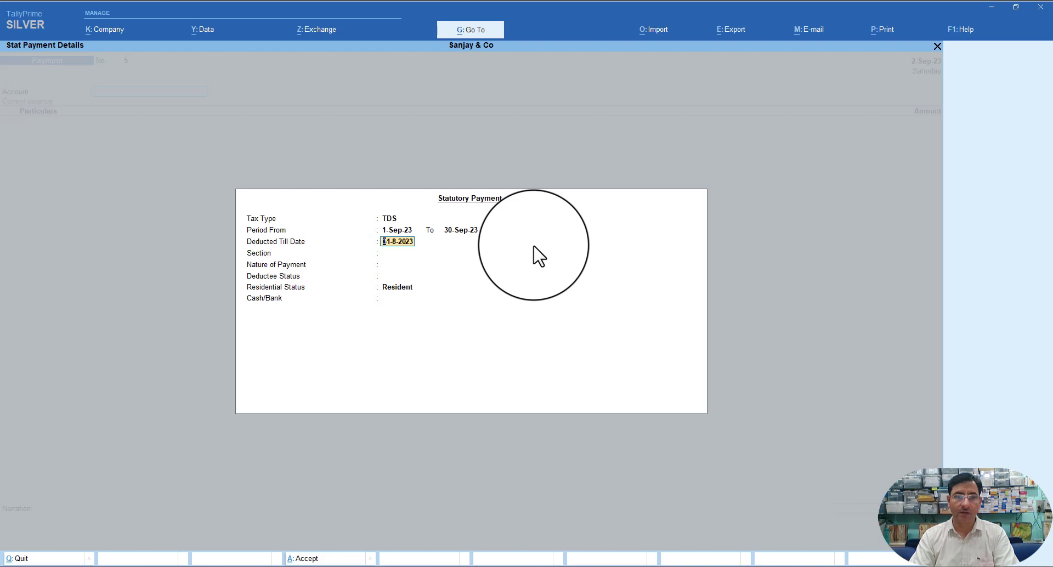
{"action": "type", "text": "30"}
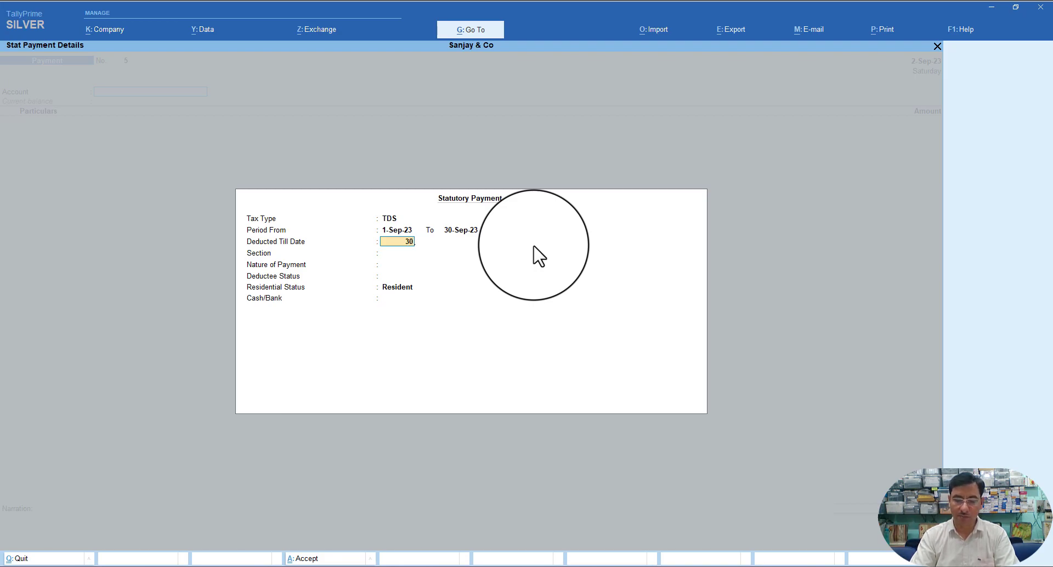
{"action": "type", "text": ".9-2023"}
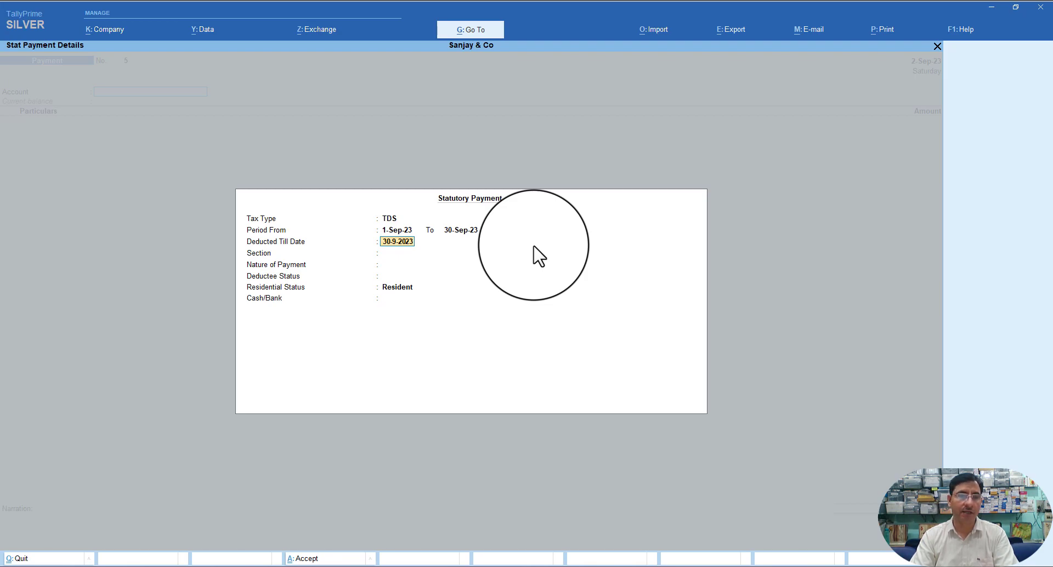
{"action": "key", "text": "ctrl+a"}
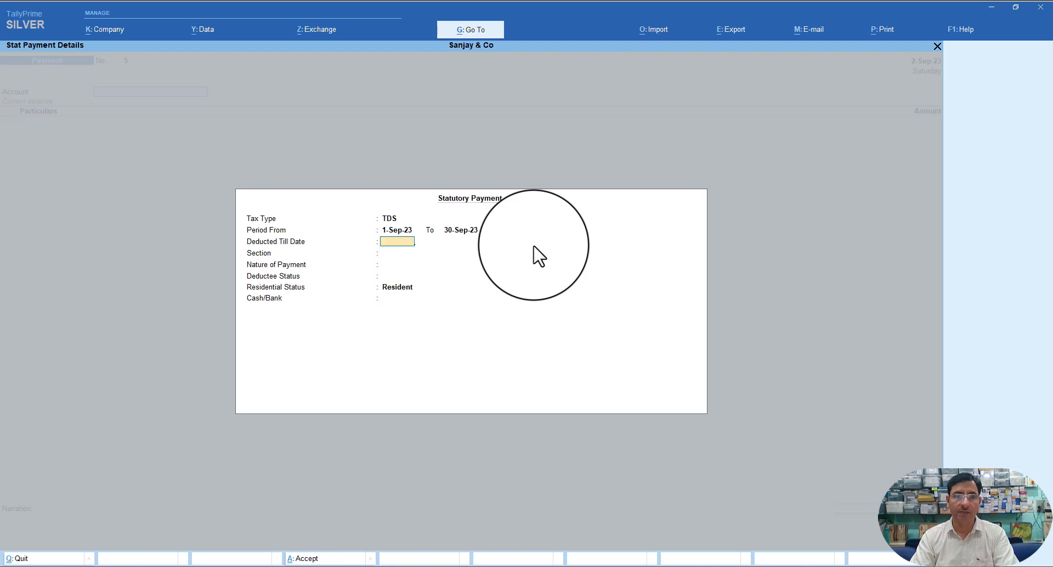
{"action": "key", "text": "Escape"}
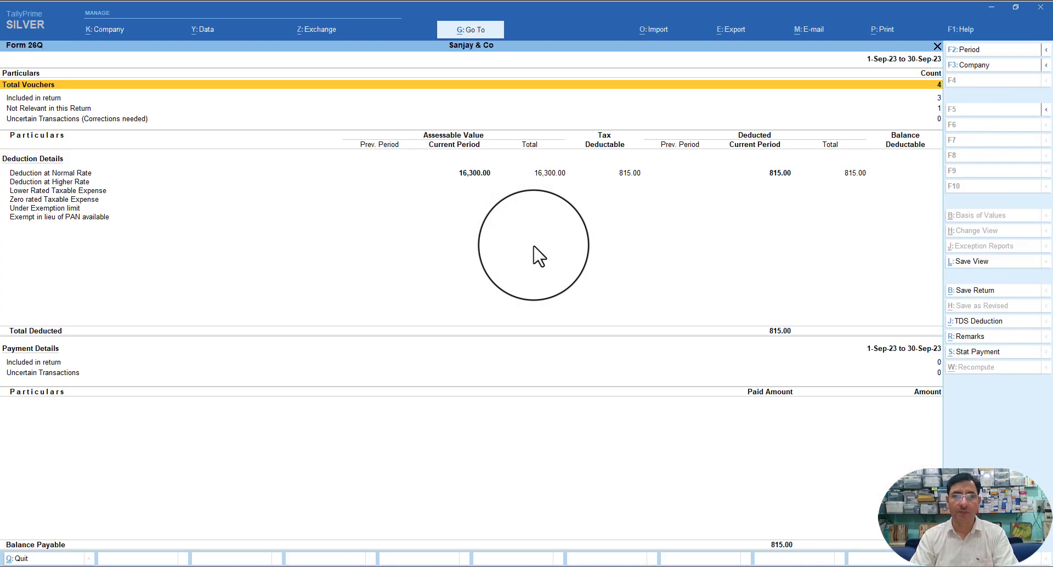
- Leave Form 26Q and open a new Payment voucher from the Gateway
{"action": "key", "text": "Escape"}
{"action": "key", "text": "Escape"}
{"action": "key", "text": "Escape"}
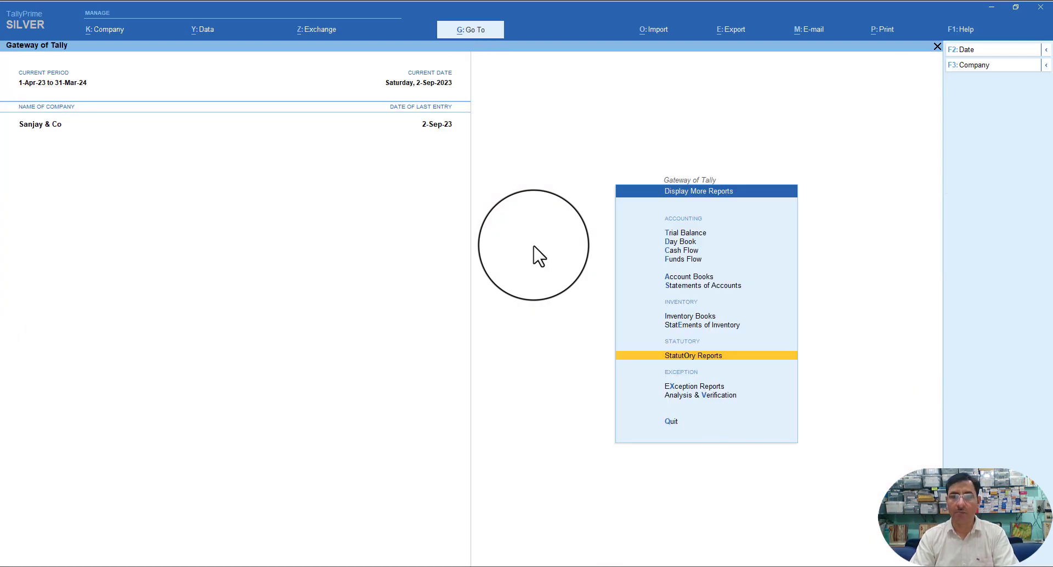
{"action": "key", "text": "Up"}
{"action": "key", "text": "Up"}
{"action": "key", "text": "Up"}
{"action": "key", "text": "Down"}
{"action": "key", "text": "Escape"}
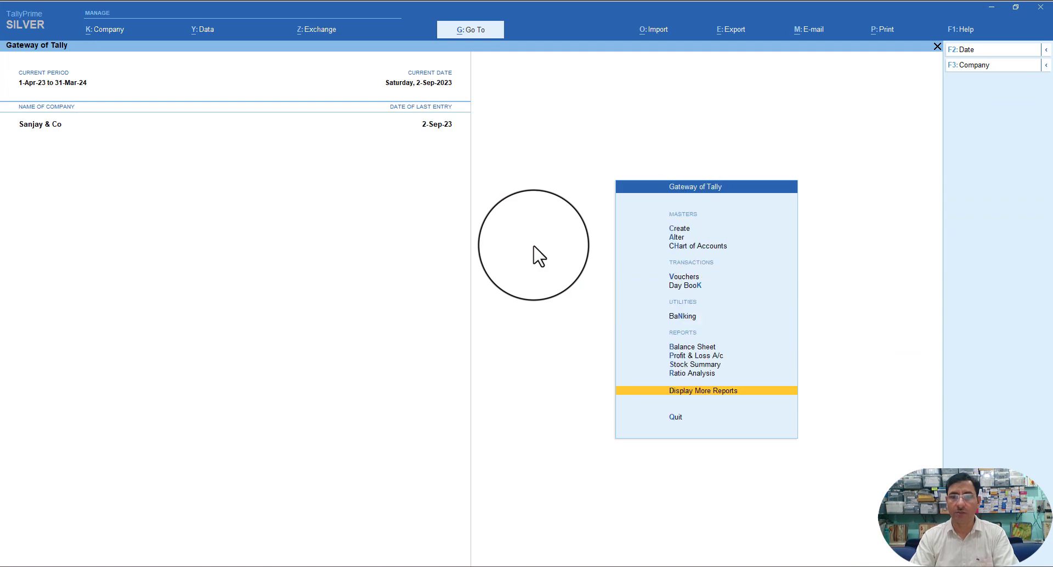
{"action": "key", "text": "Up"}
{"action": "key", "text": "Up"}
{"action": "key", "text": "Up"}
{"action": "key", "text": "Up"}
{"action": "key", "text": "Up"}
{"action": "key", "text": "Up"}
{"action": "key", "text": "Up"}
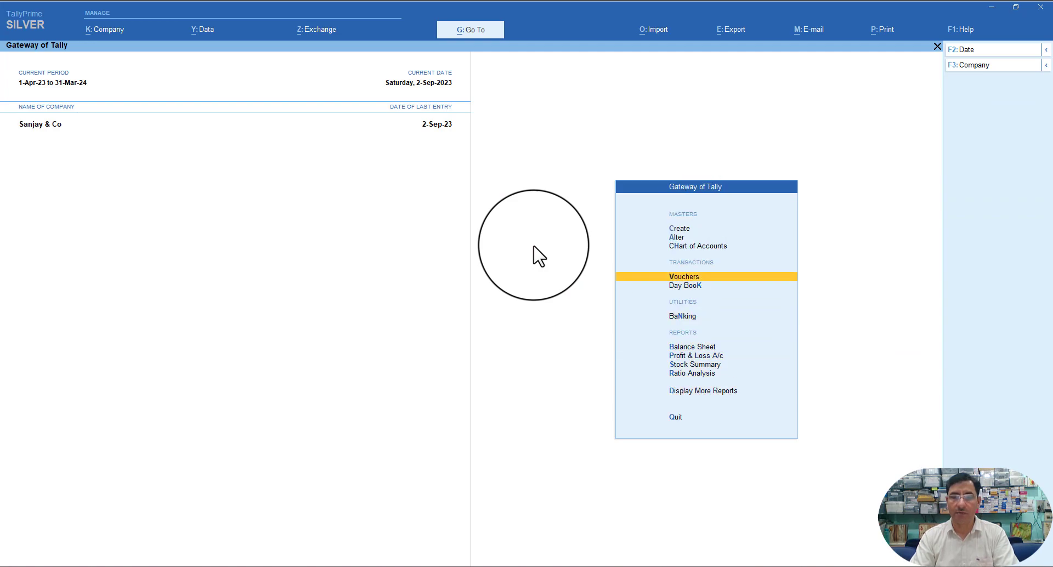
{"action": "key", "text": "Return"}
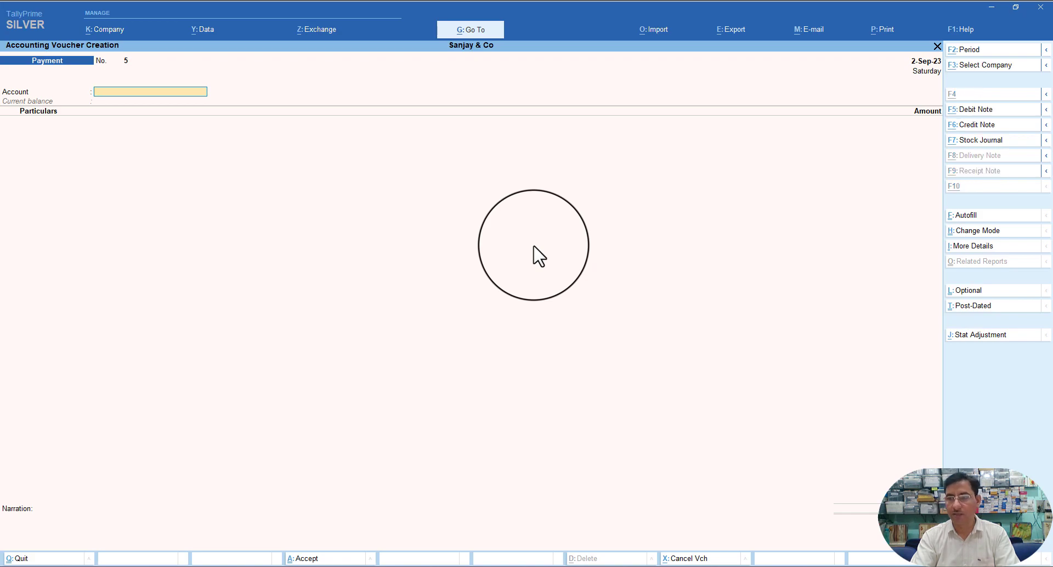
- Check and close the Stat Adjustment and Autofill options, bringing up the voucher date for change
{"action": "key", "text": "alt+j"}
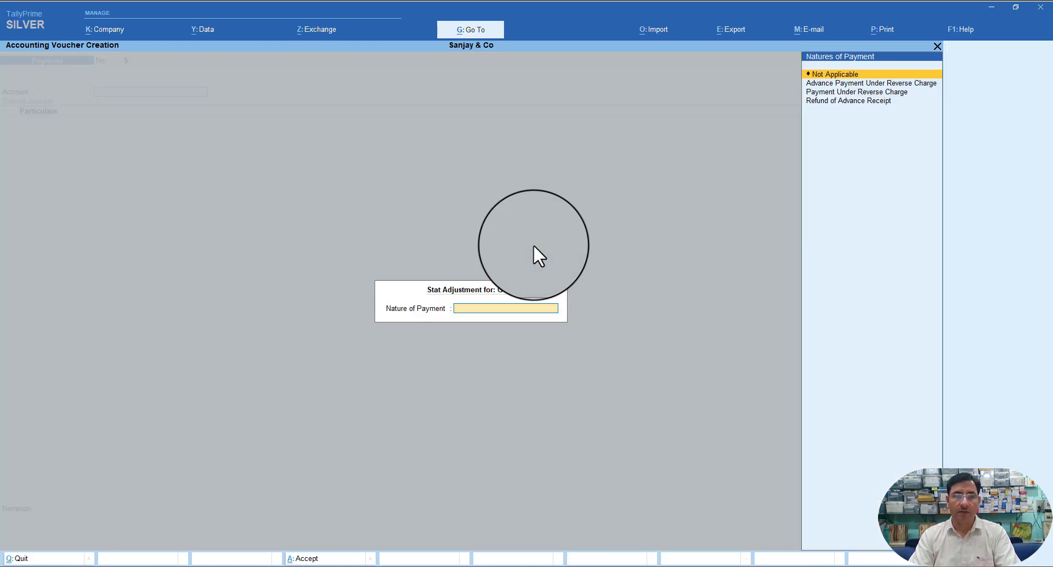
{"action": "key", "text": "Escape"}
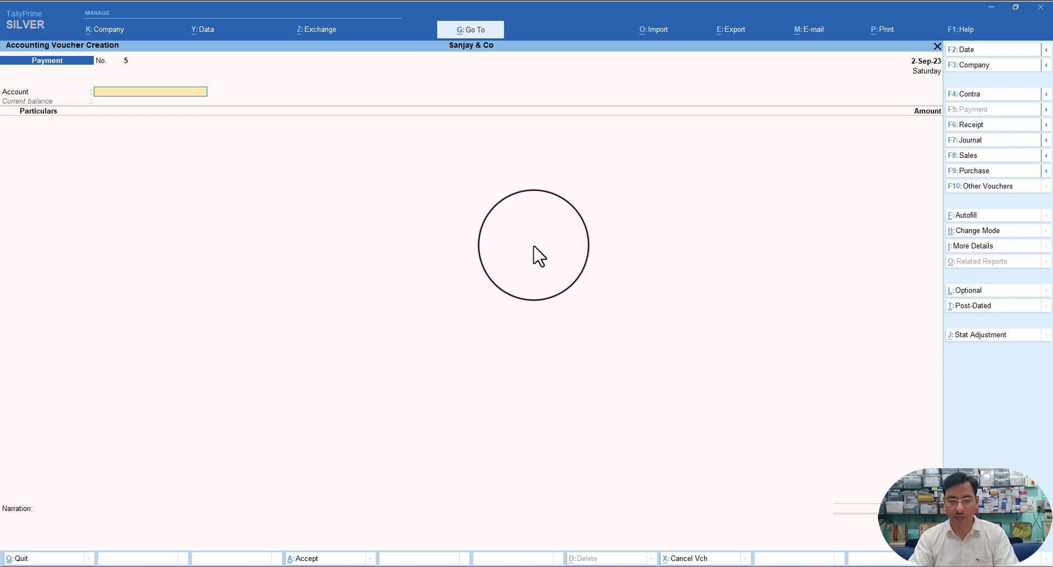
{"action": "key", "text": "ctrl+f"}
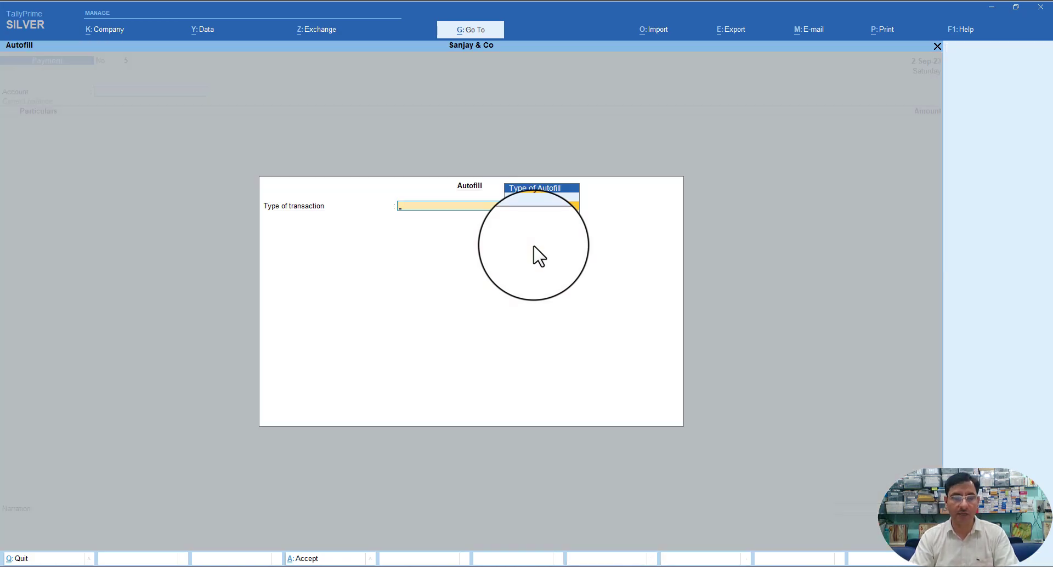
{"action": "key", "text": "Escape"}
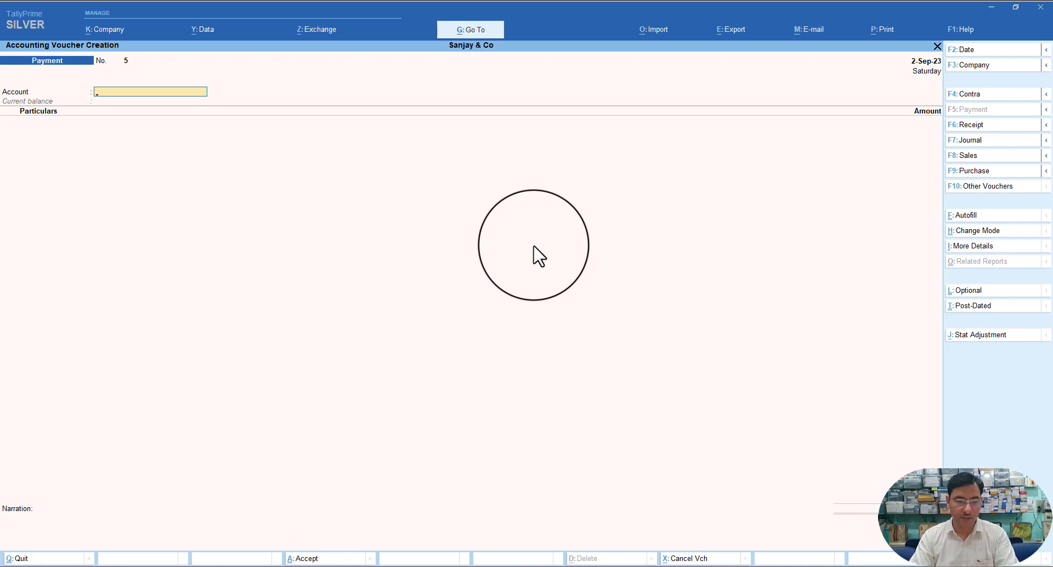
{"action": "key", "text": "F2"}
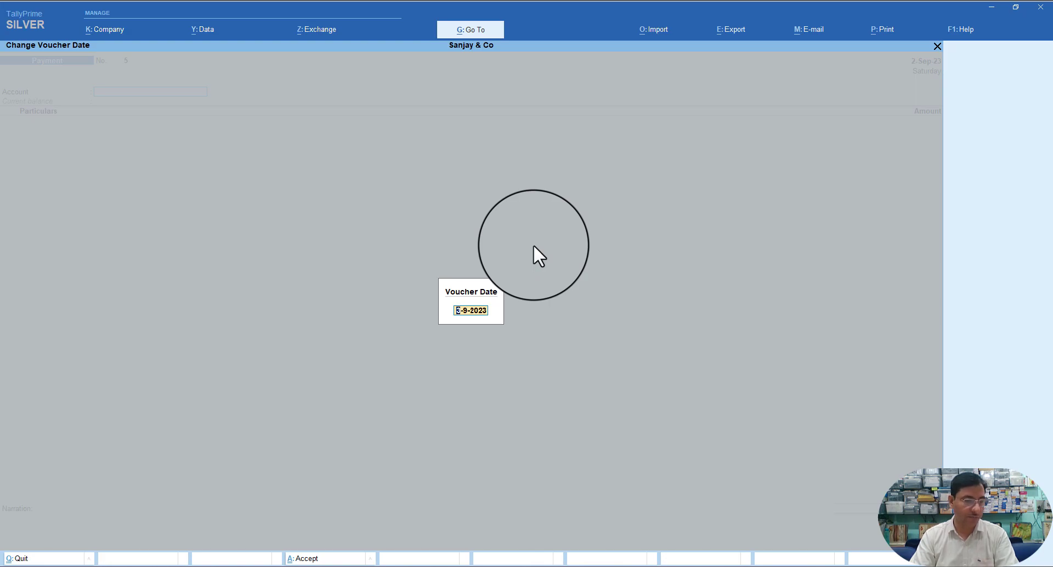
- Date Payment voucher No. 5 as 1-Oct-23 by entering 1.10, fixing a mistyped digit
{"action": "type", "text": "1"}
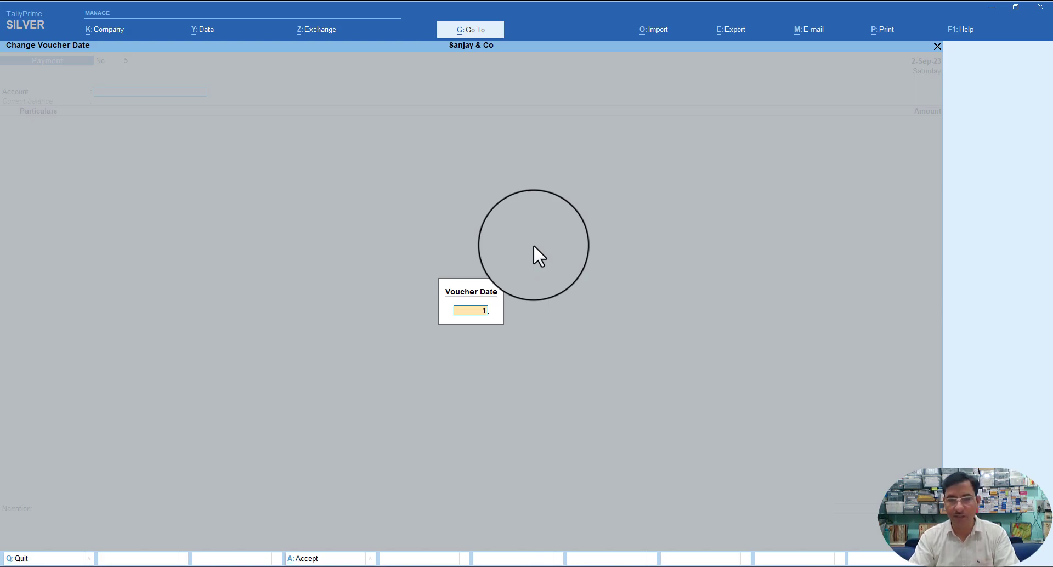
{"action": "type", "text": ".19"}
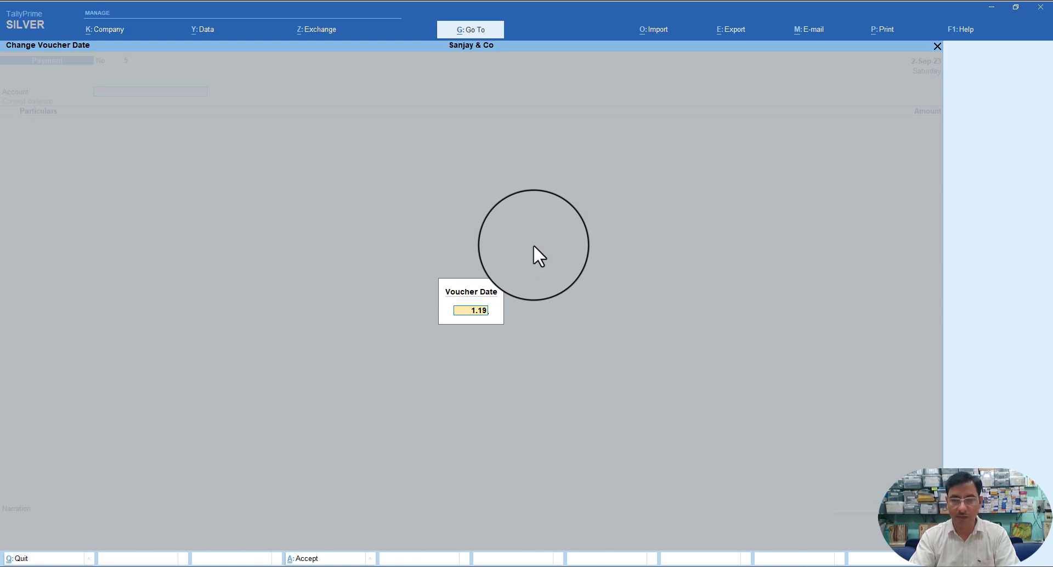
{"action": "key", "text": "BackSpace"}
{"action": "type", "text": "0"}
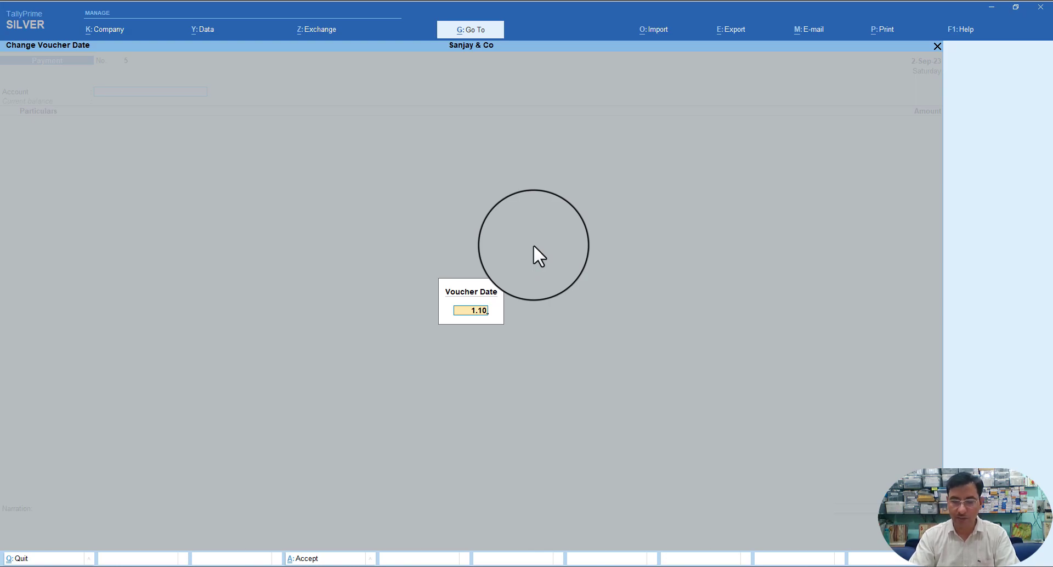
{"action": "key", "text": "Return"}
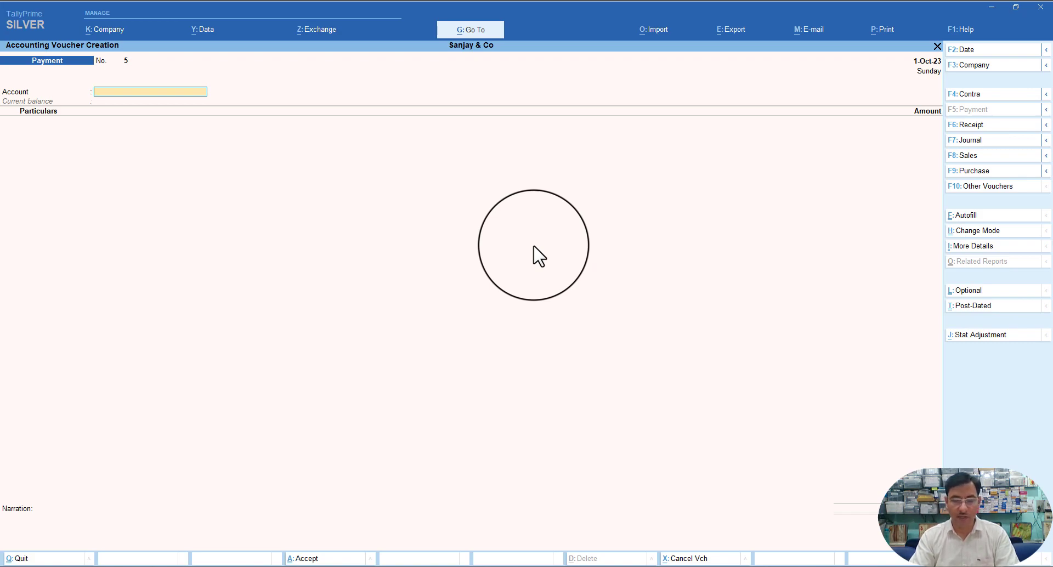
{"action": "key", "text": "ctrl"}
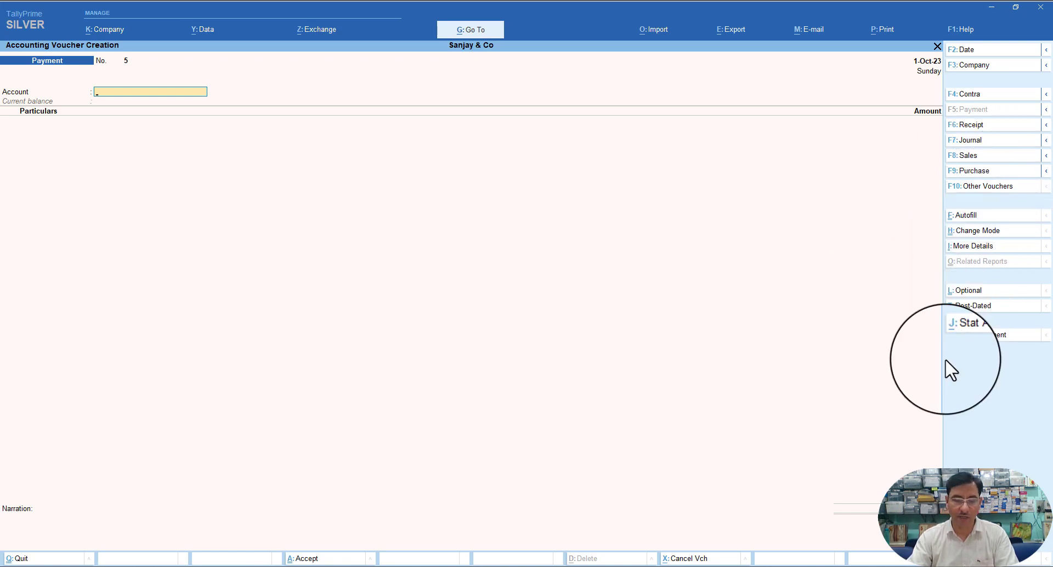
- Autofill a TDS Stat Payment for 1-Sep-23 to 30-Sep-23, deducted till 30-9-2023
{"action": "key", "text": "ctrl+f"}
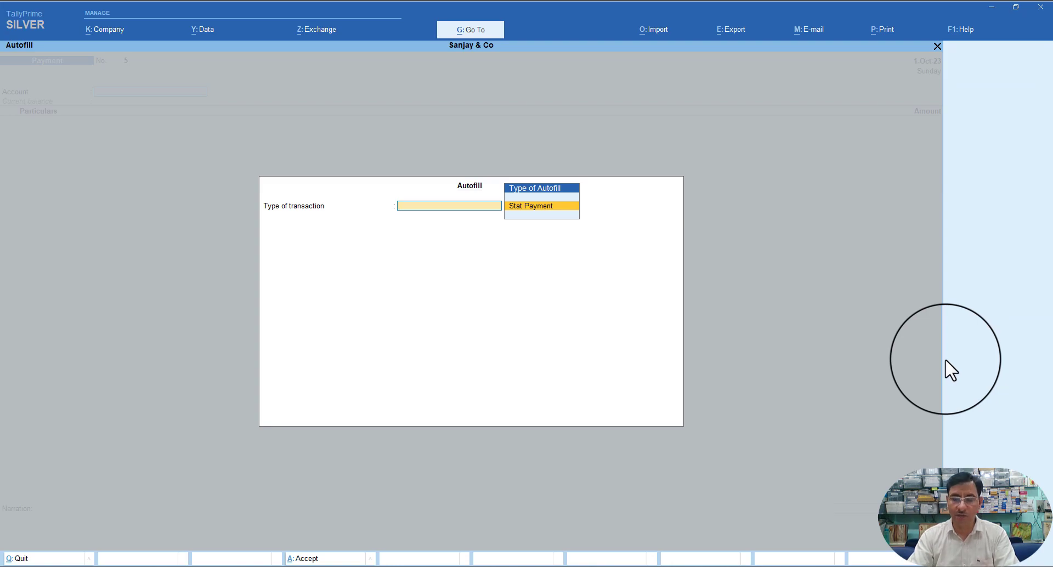
{"action": "key", "text": "Return"}
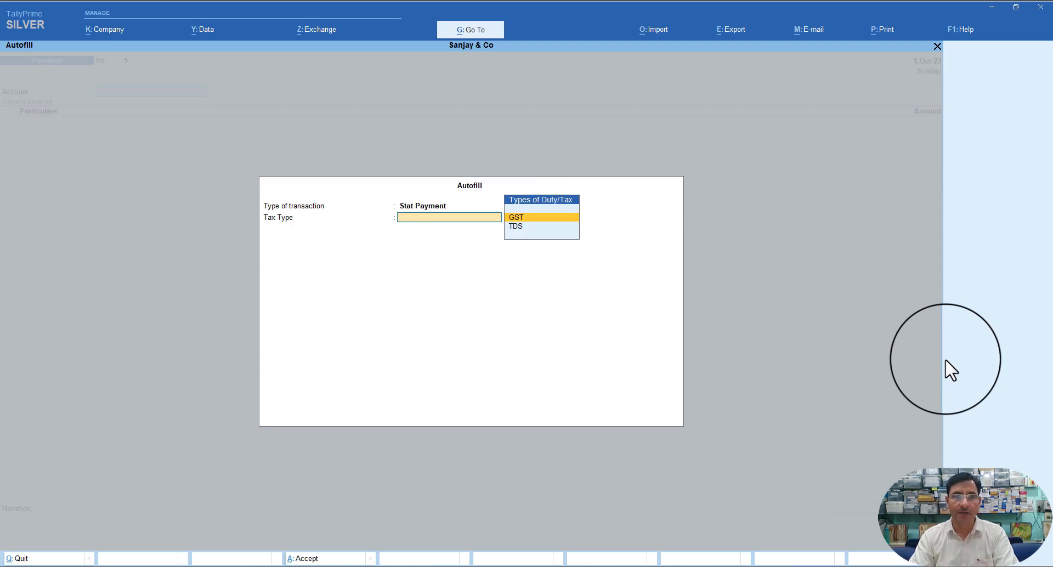
{"action": "key", "text": "Down"}
{"action": "key", "text": "Return"}
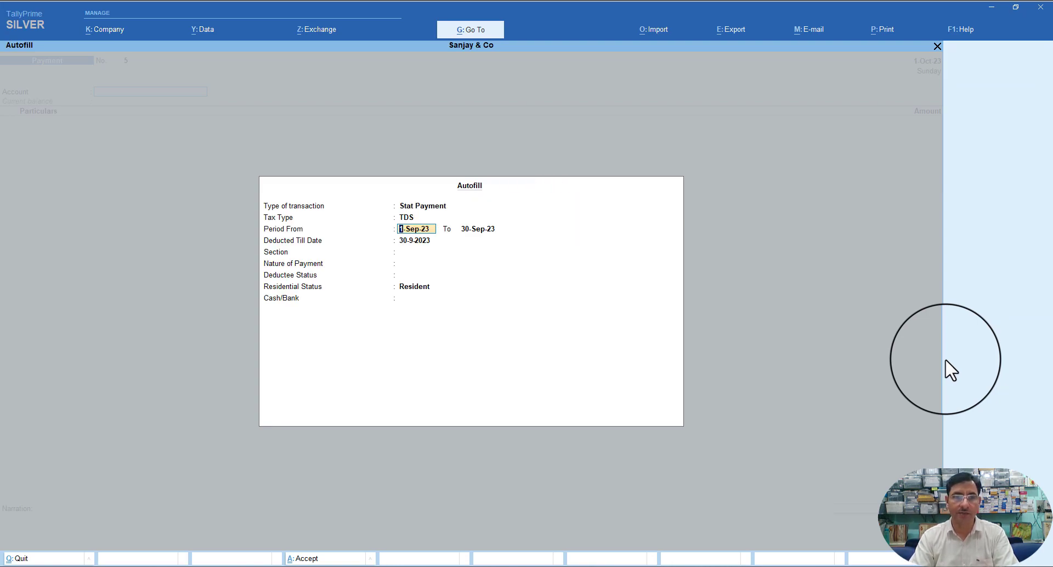
{"action": "key", "text": "Return"}
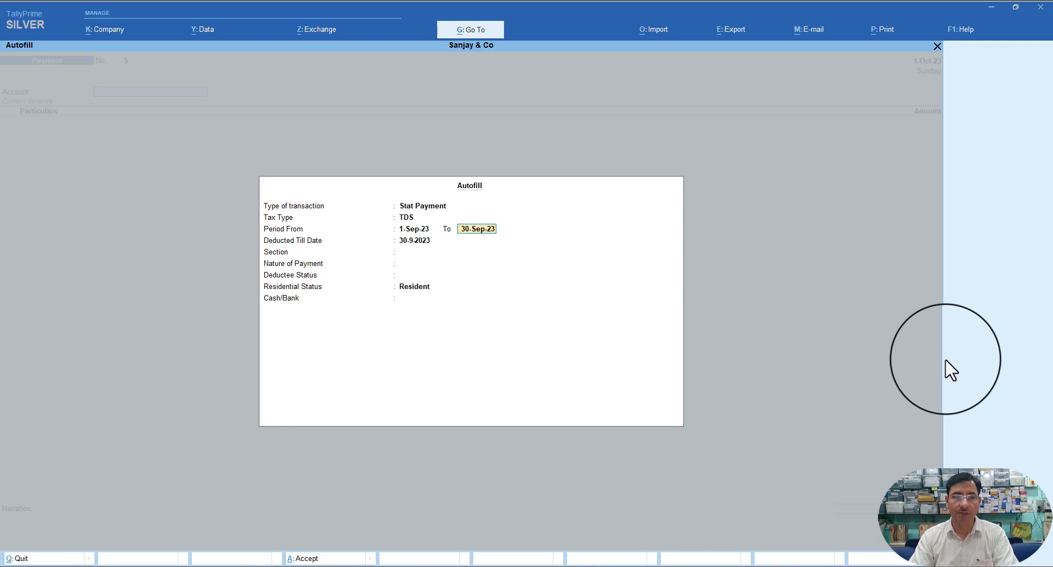
{"action": "key", "text": "Return"}
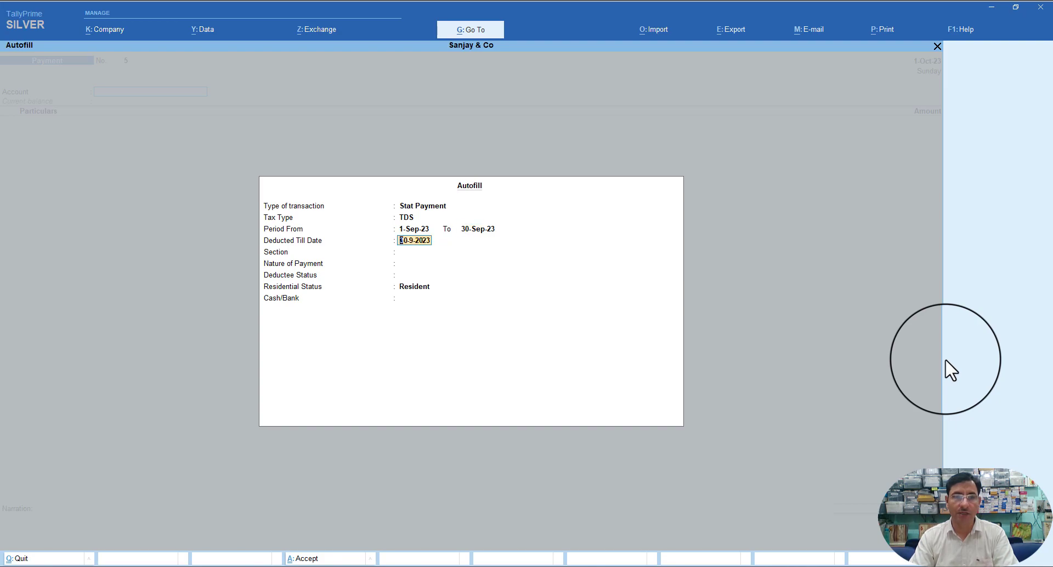
{"action": "key", "text": "Return"}
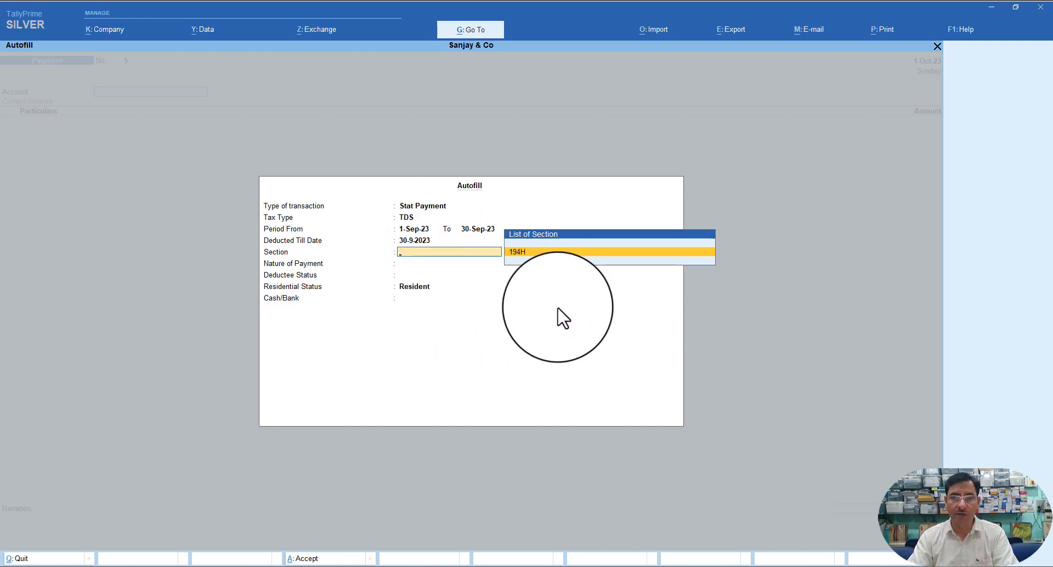
- Choose section 194H, Non Company, Resident and State Bank of India to fill 815.00
{"action": "key", "text": "Return"}
{"action": "key", "text": "Return"}
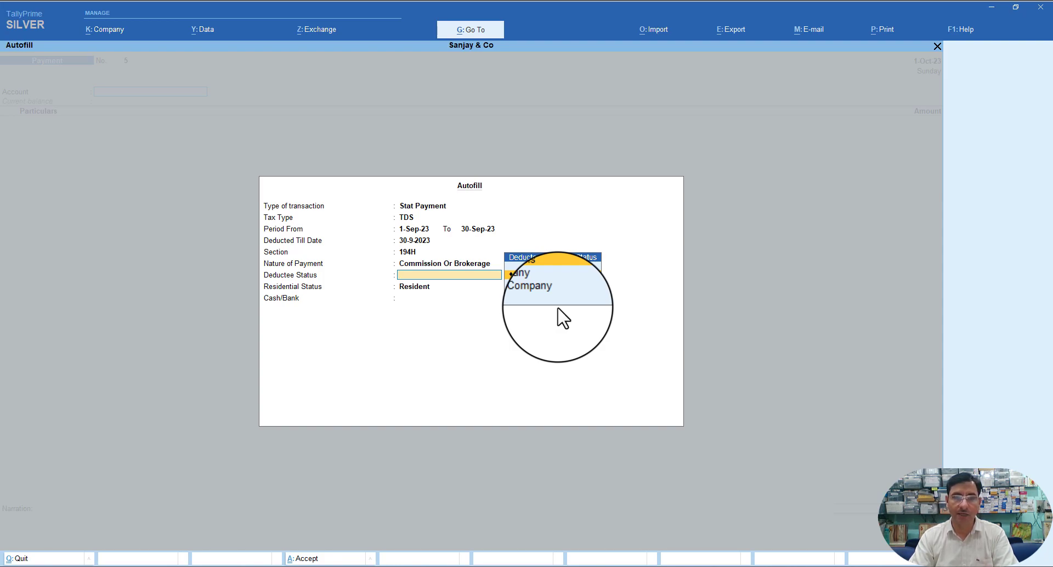
{"action": "key", "text": "Down"}
{"action": "key", "text": "Down"}
{"action": "key", "text": "Down"}
{"action": "key", "text": "Return"}
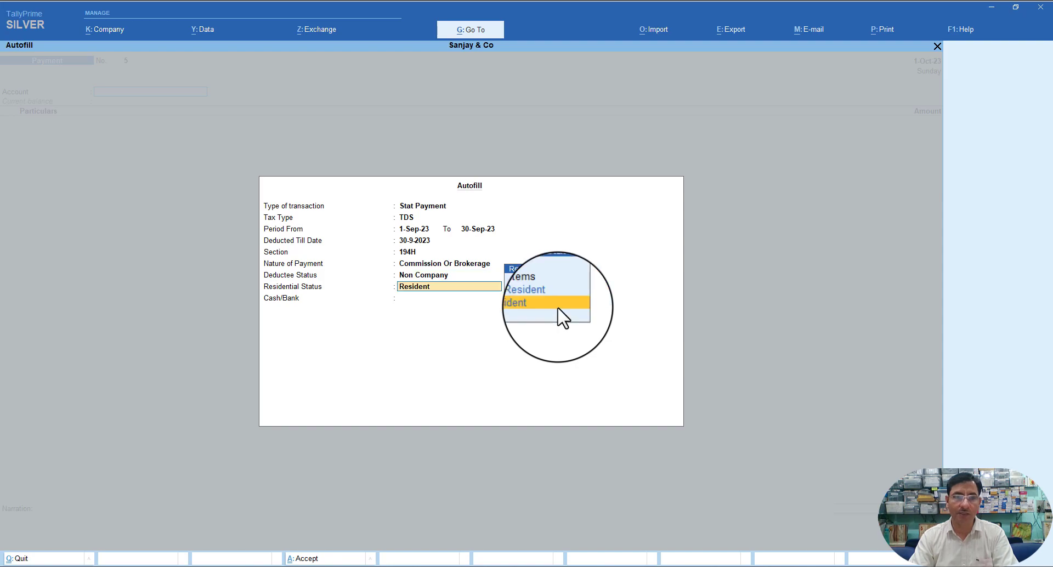
{"action": "key", "text": "Return"}
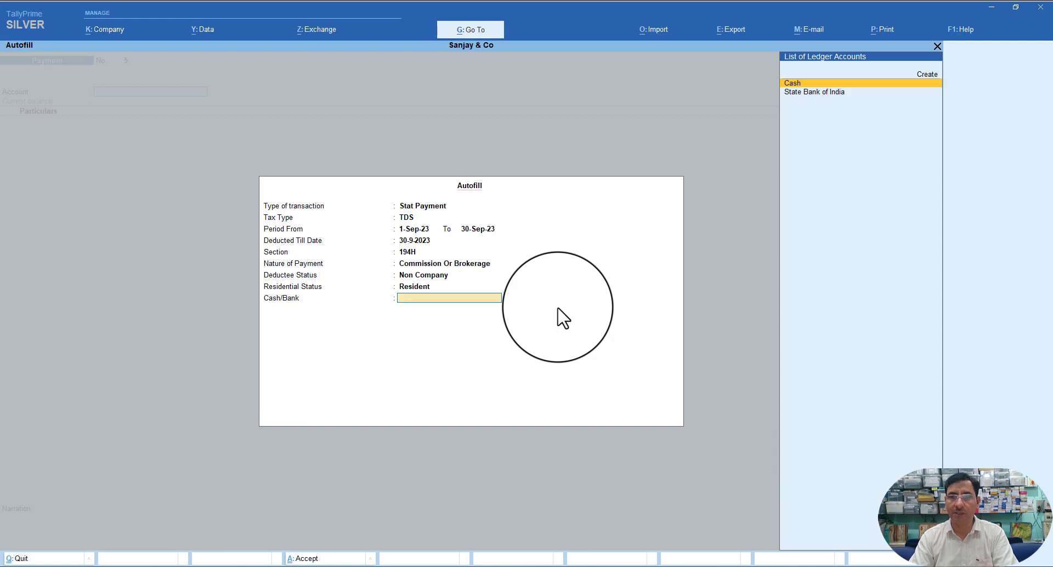
{"action": "key", "text": "Down"}
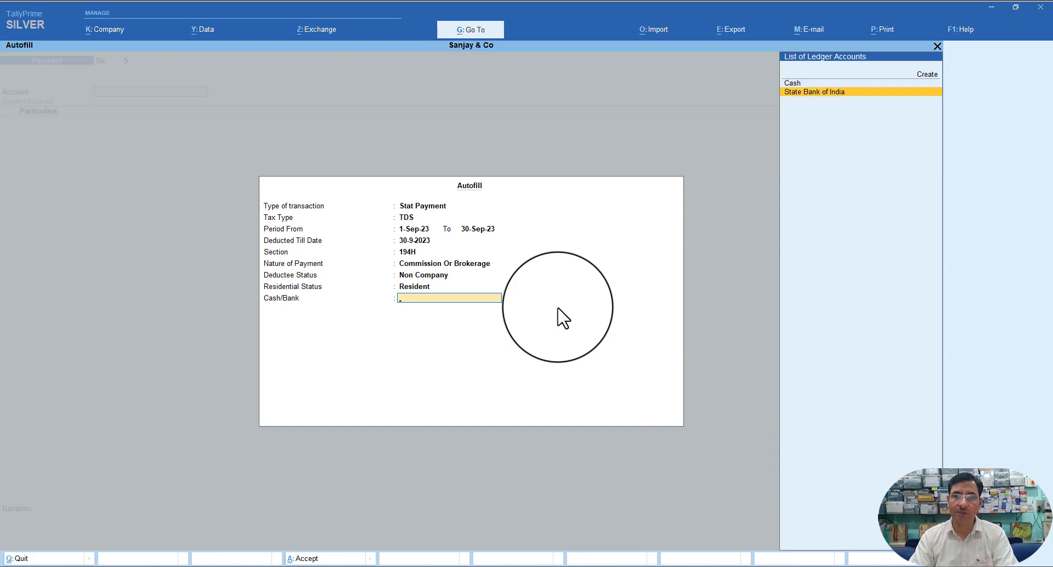
{"action": "key", "text": "Return"}
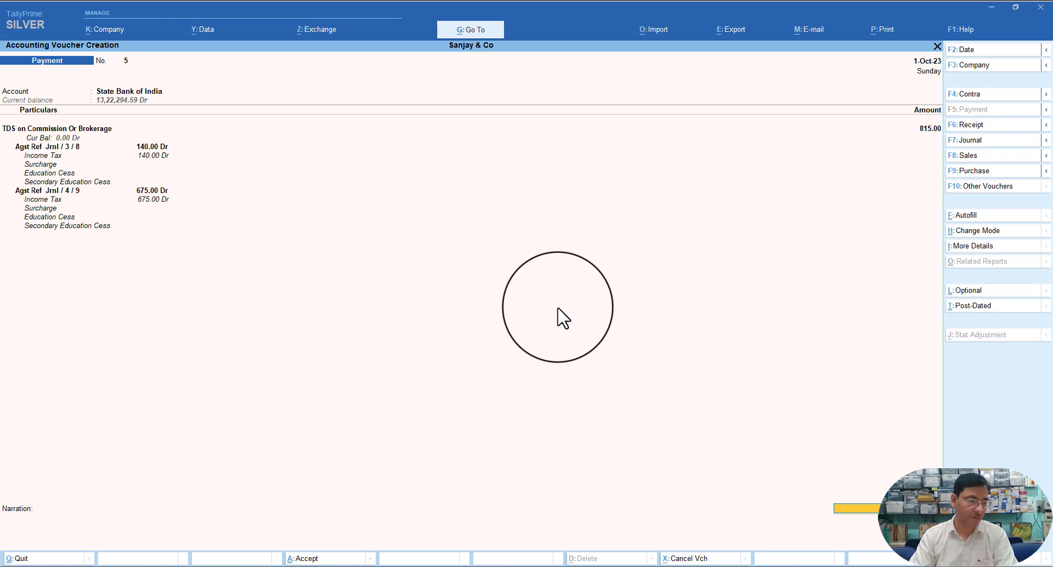
- Accept the bank allocation with Cheque as the transaction type and its default instrument details
{"action": "key", "text": "Return"}
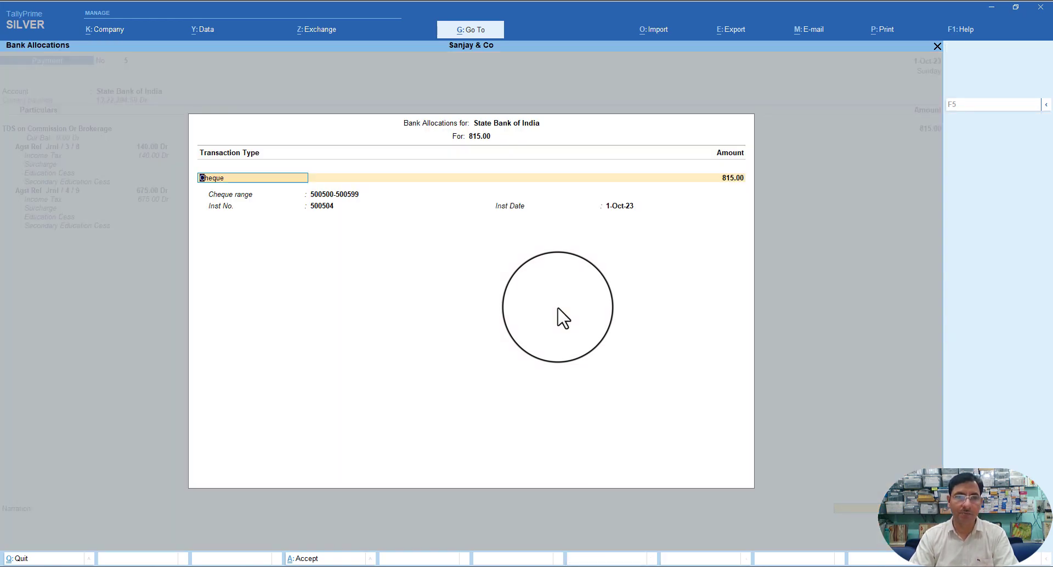
{"action": "key", "text": "Return"}
{"action": "key", "text": "Return"}
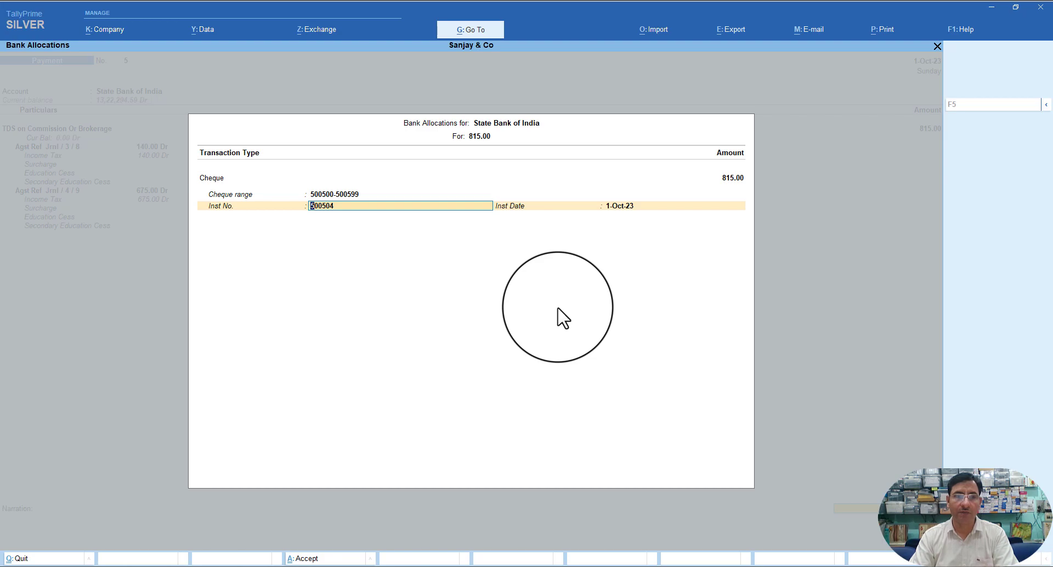
{"action": "key", "text": "Return"}
{"action": "key", "text": "Return"}
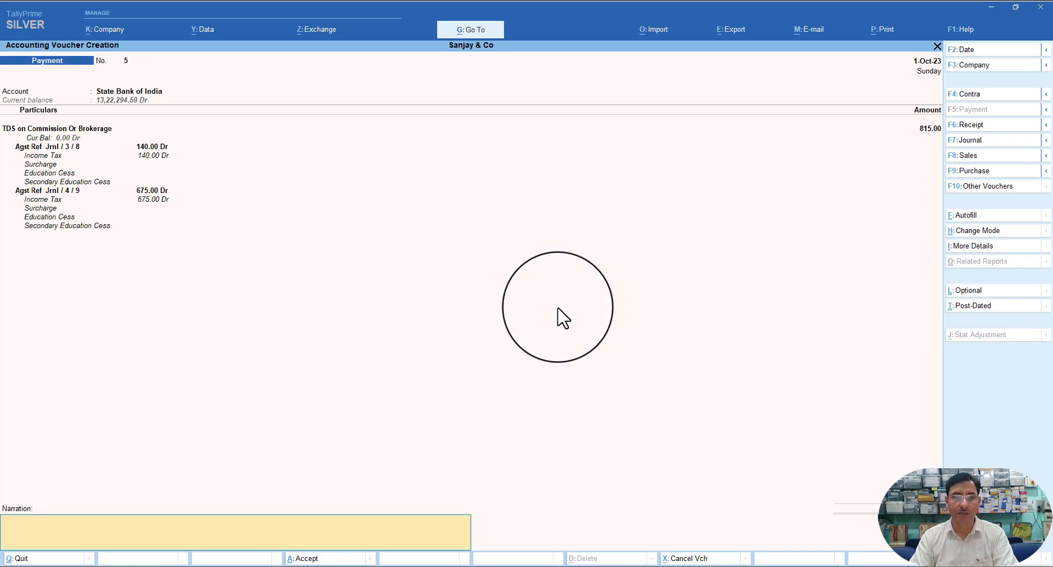
- Add the narration 'Being TDS paid to Govt.' and save the 815.00 payment voucher No. 5
{"action": "type", "text": "Being TDS"}
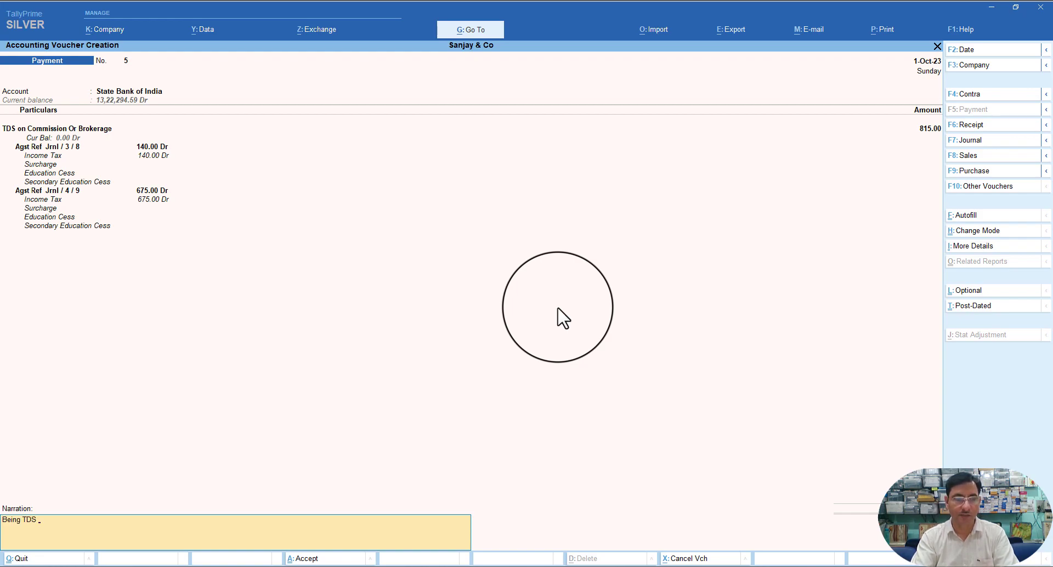
{"action": "type", "text": " paid to Govt."}
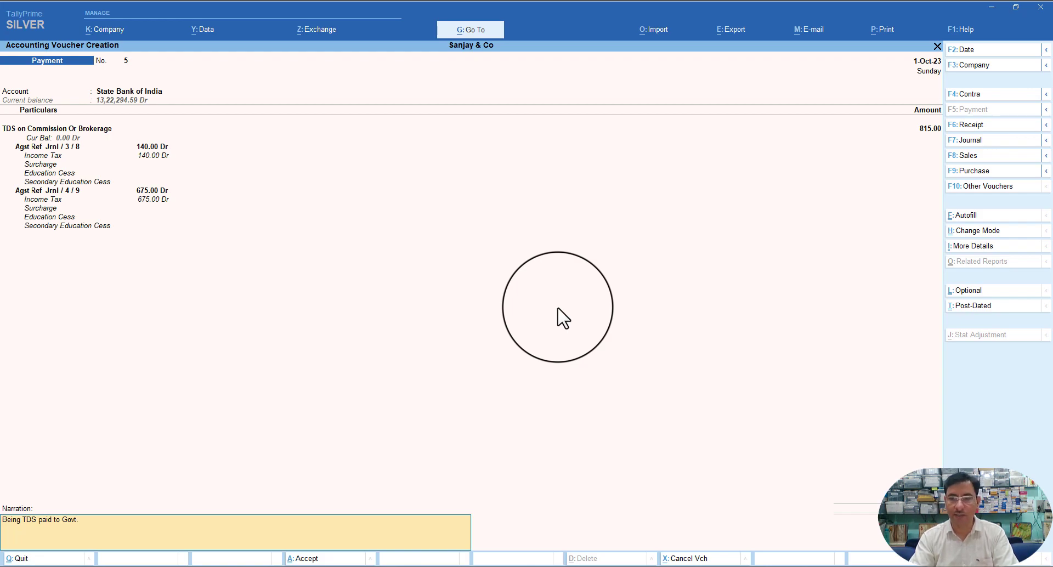
{"action": "key", "text": "Return"}
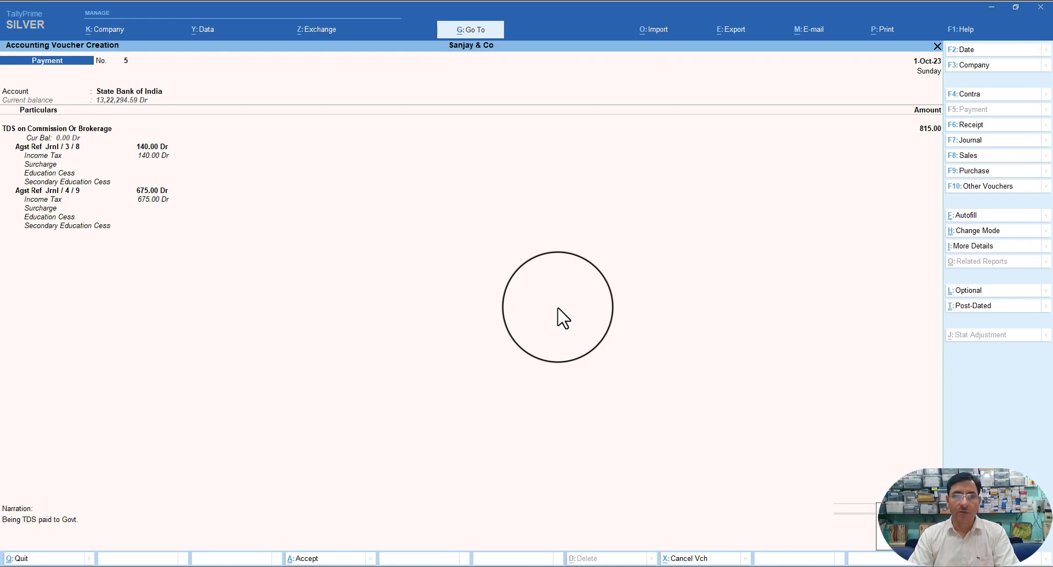
{"action": "key", "text": "Return"}
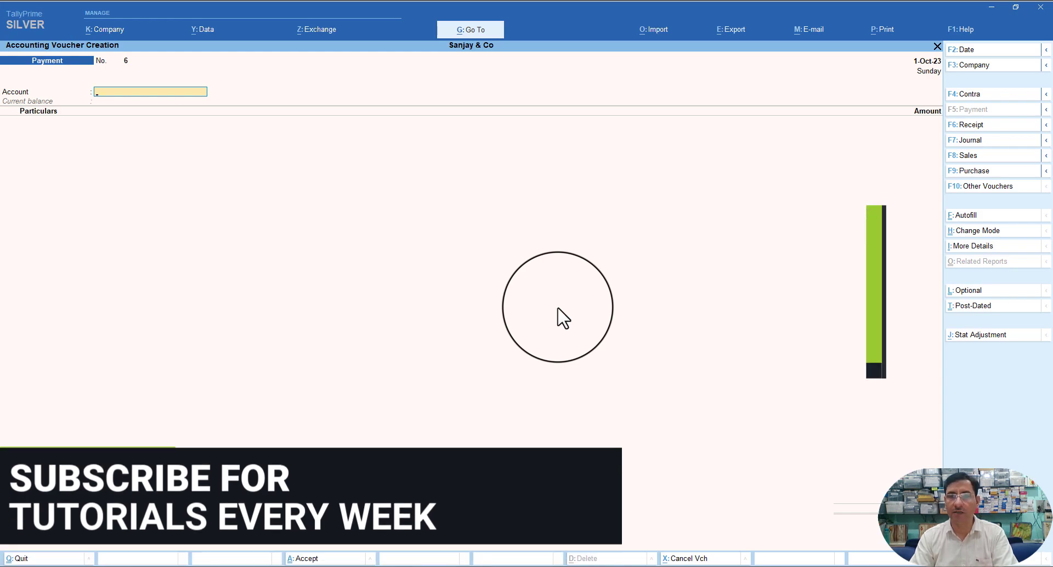
- Exit Accounting Voucher Creation, leaving blank Payment No. 6 unsaved, back to Gateway of Tally
{"action": "key", "text": "Escape"}
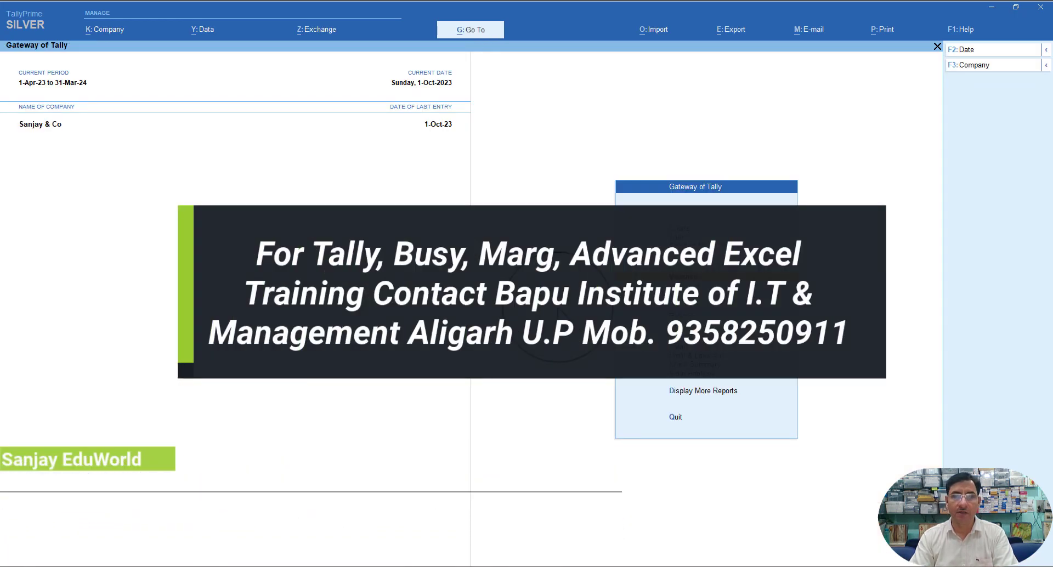